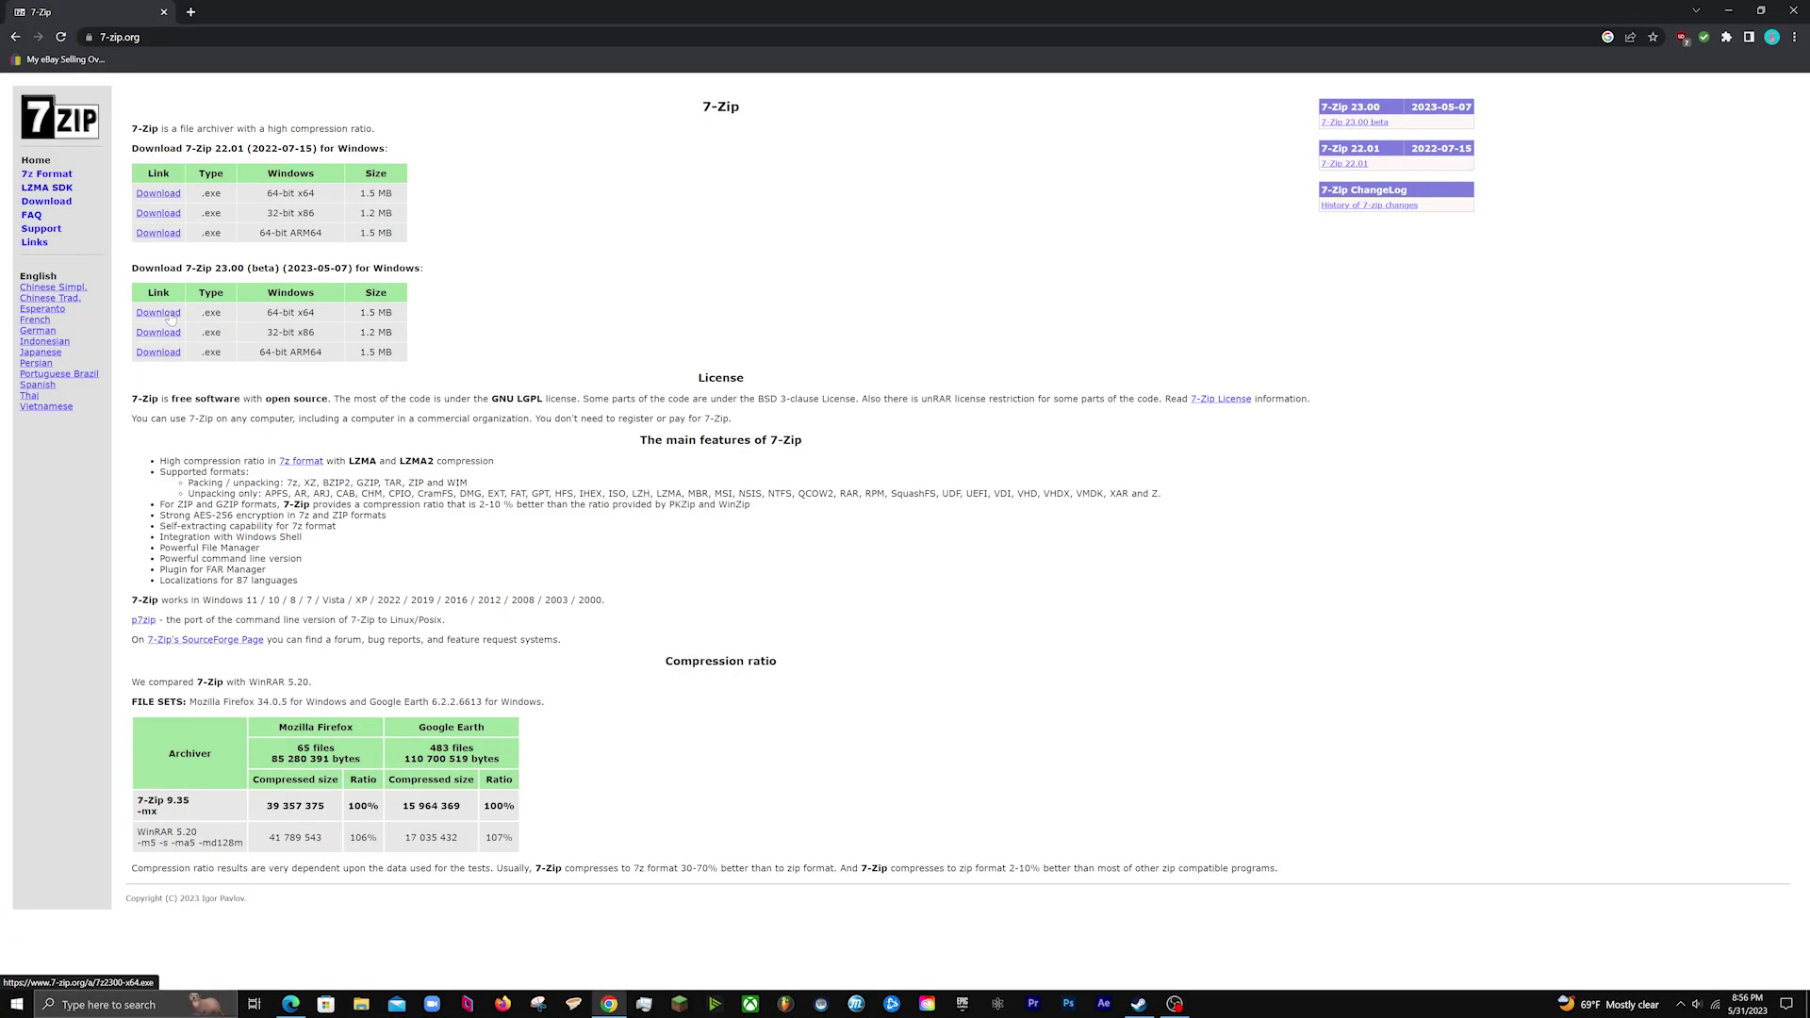
Download the 64-bit x64 Windows installer of 7-Zip 23.00 (beta).
left_click(169, 315)
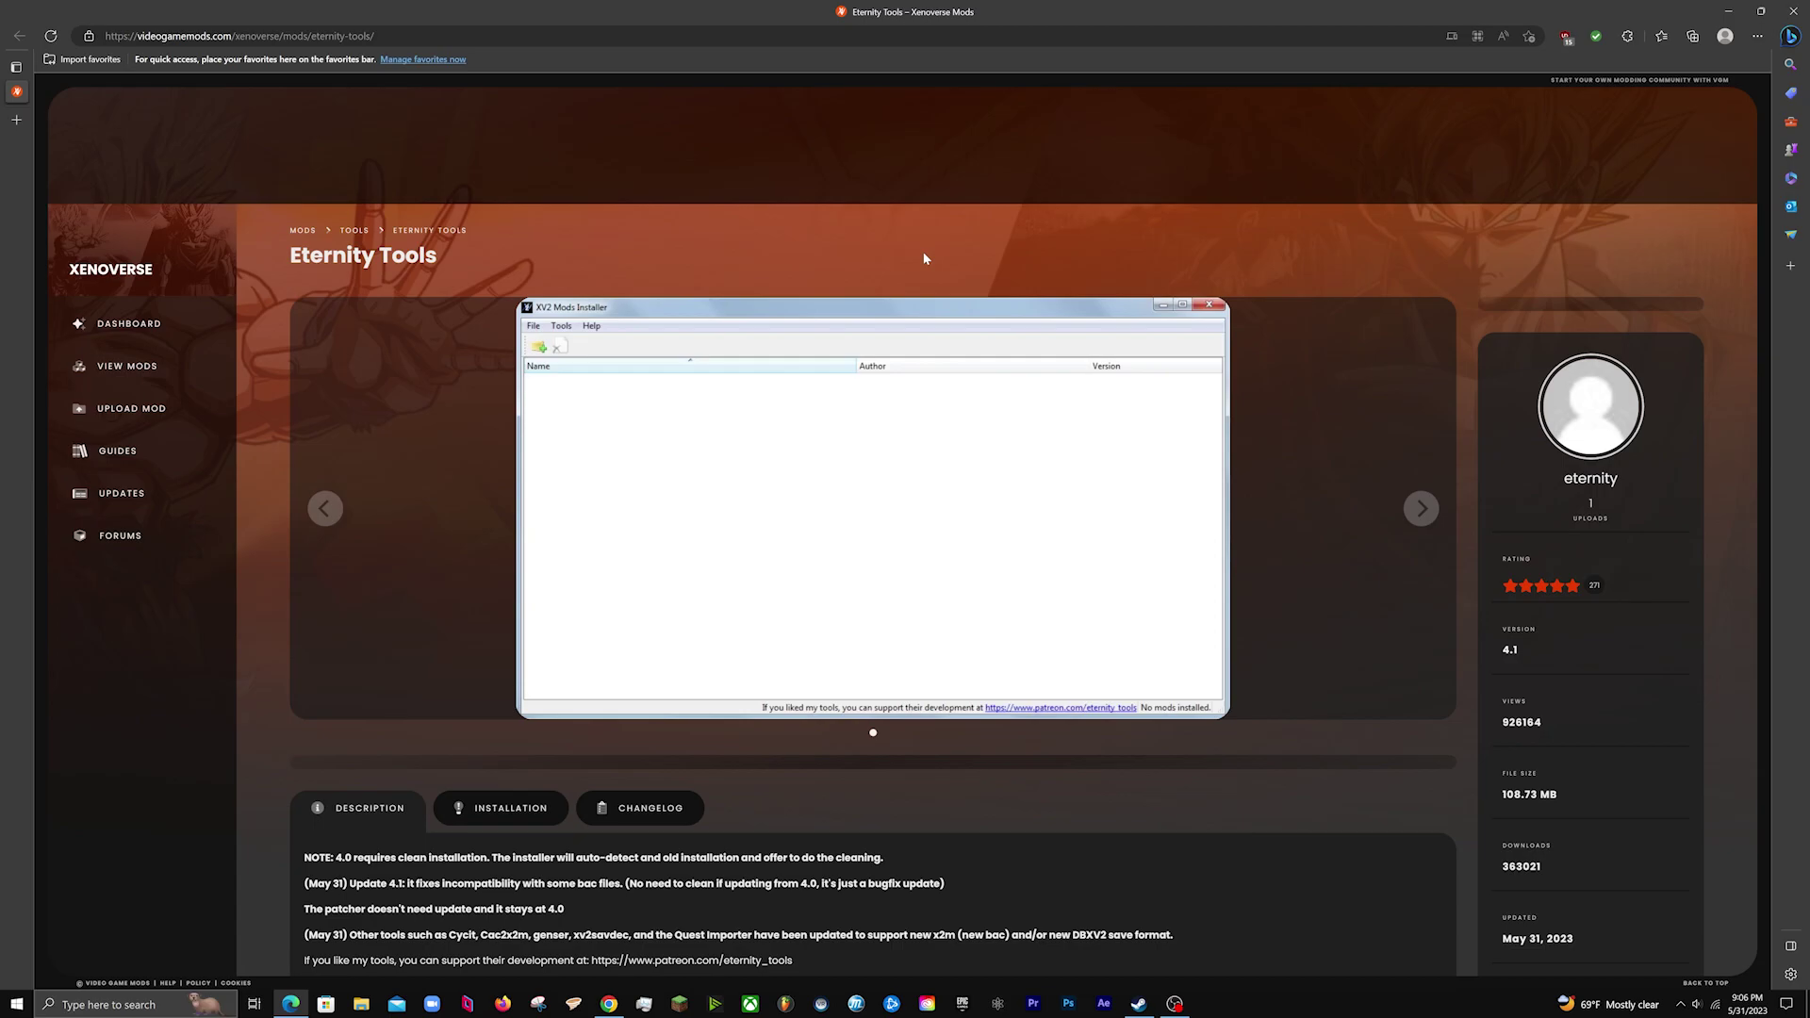
Download the Eternity Tools mod package with the "All files (ZIP)" option.
scroll(925, 258, "down", 10)
scroll(896, 320, "up", 5)
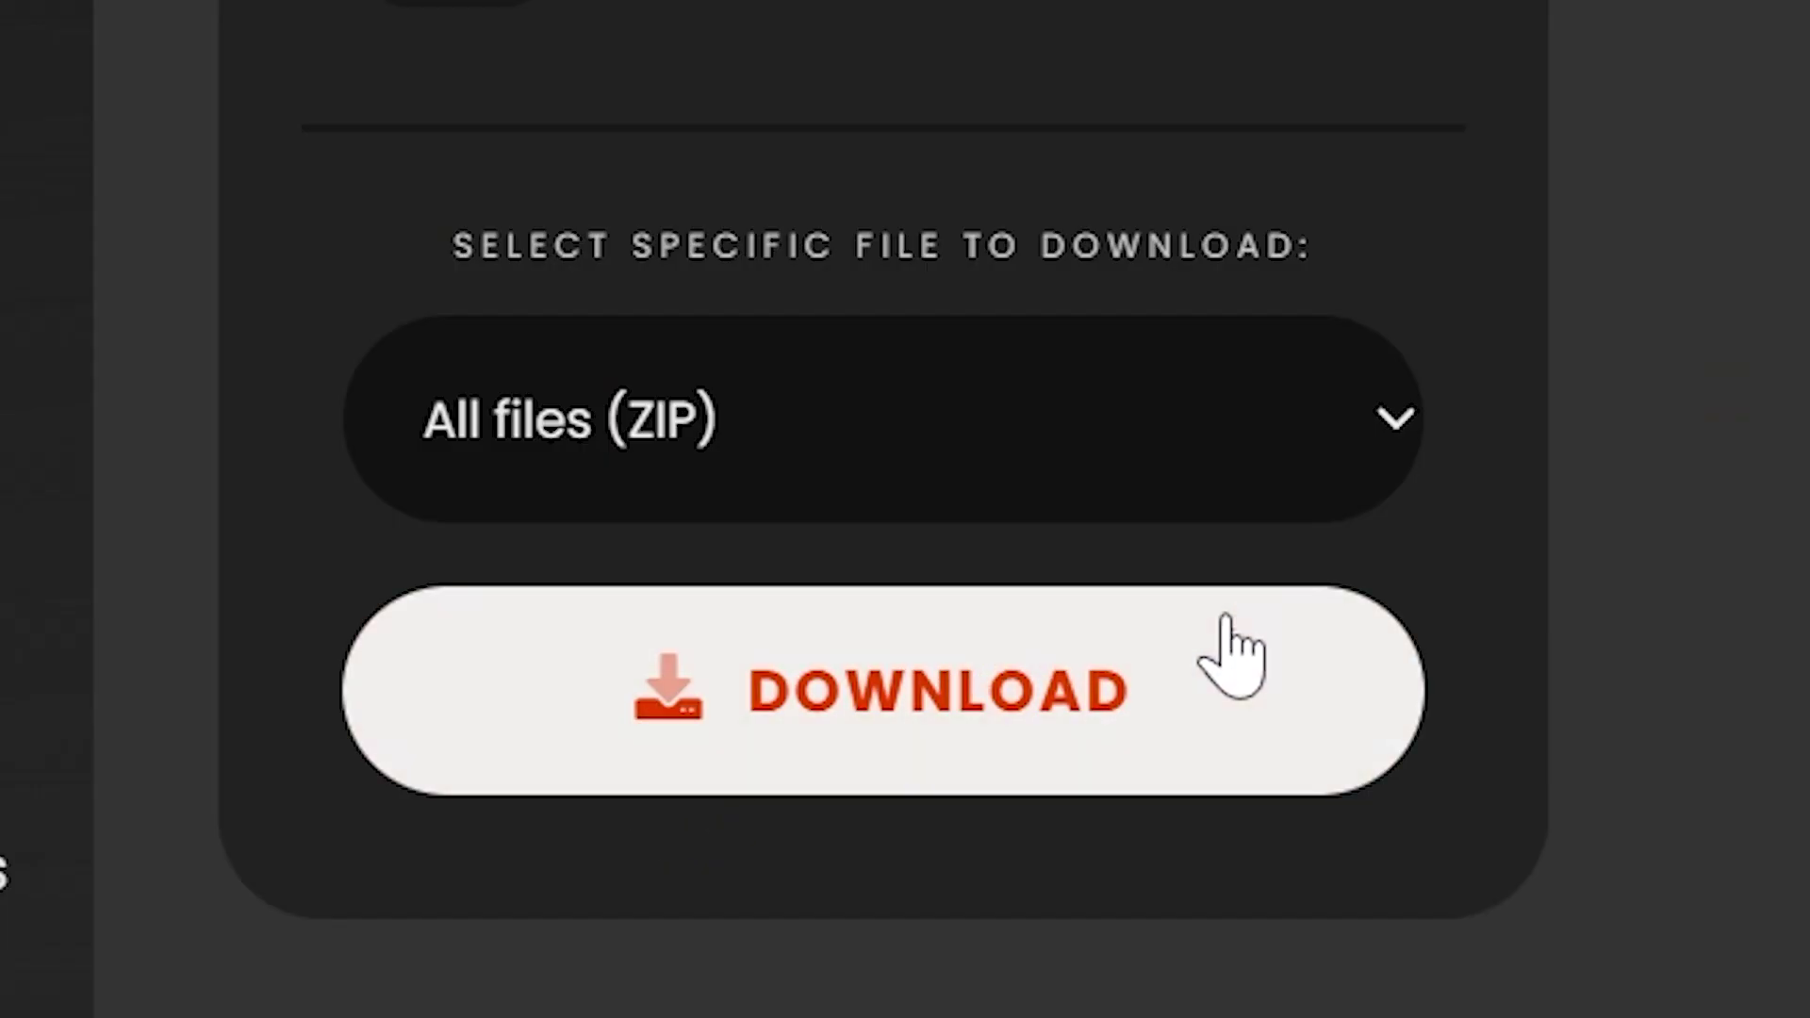
left_click(1199, 683)
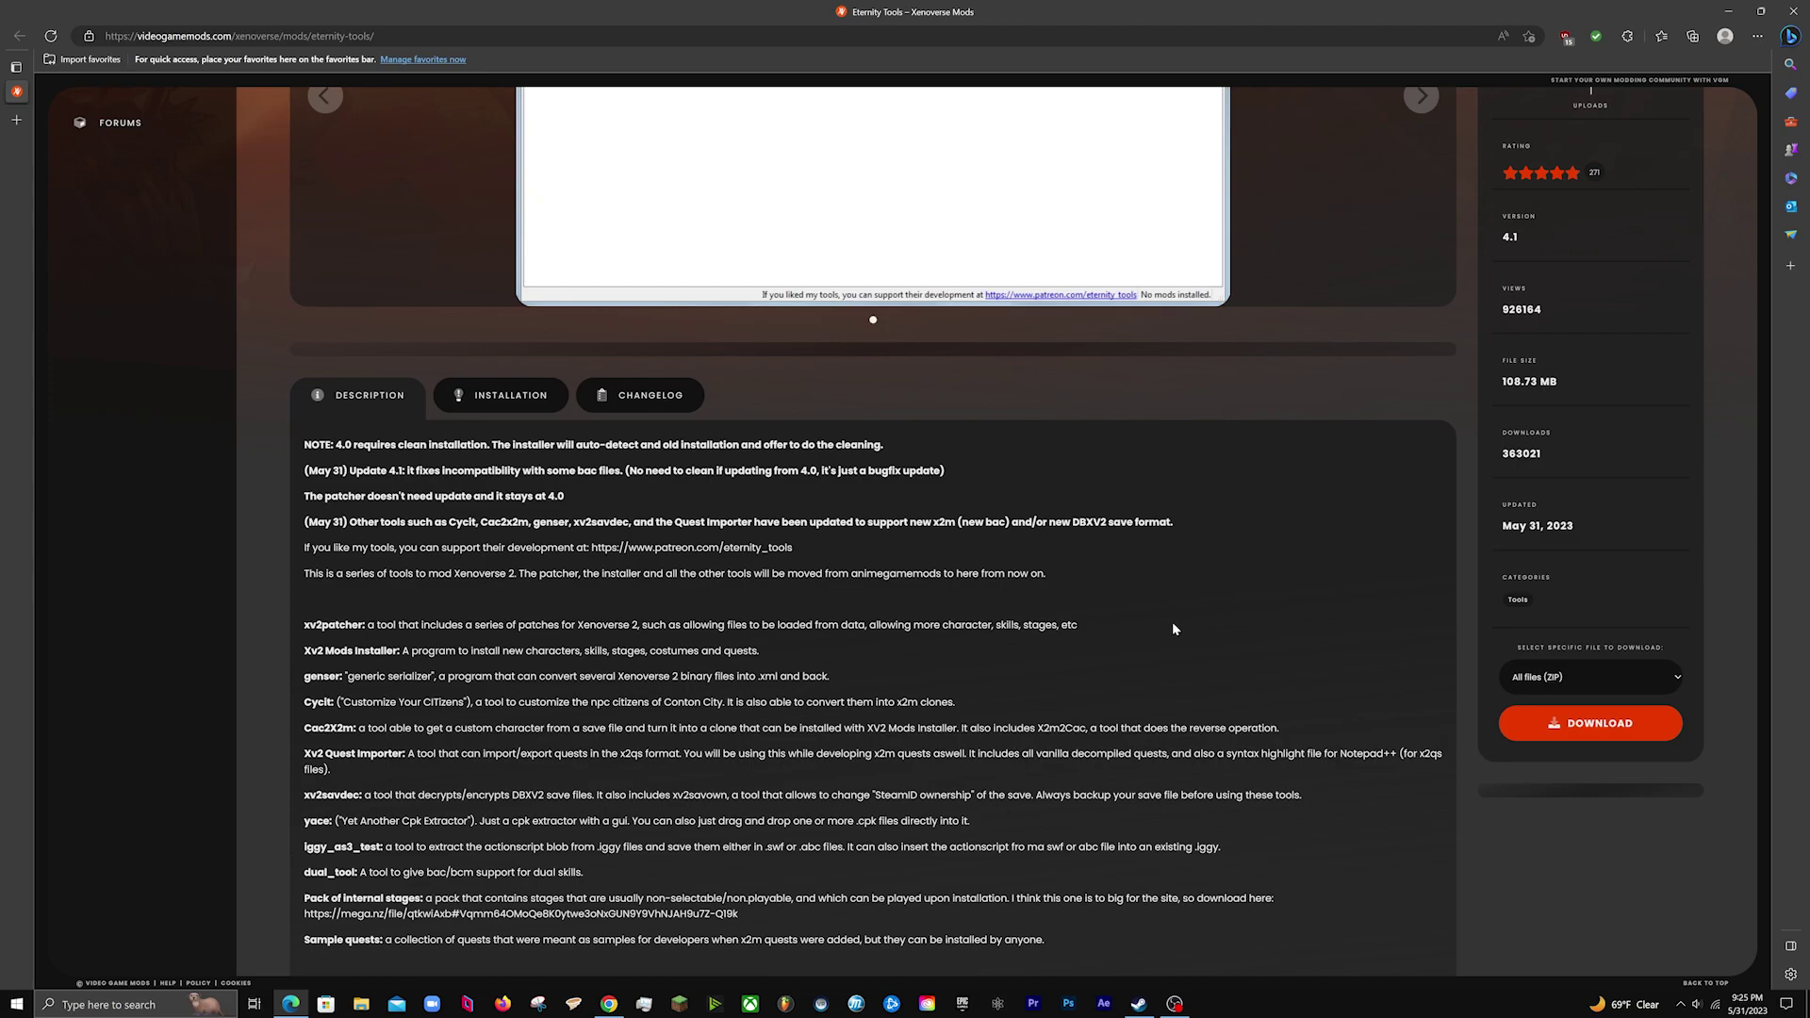
Switch to Steam, browse the local files of DRAGON BALL XENOVERSE 2 and look through the game folder.
left_click(1139, 1003)
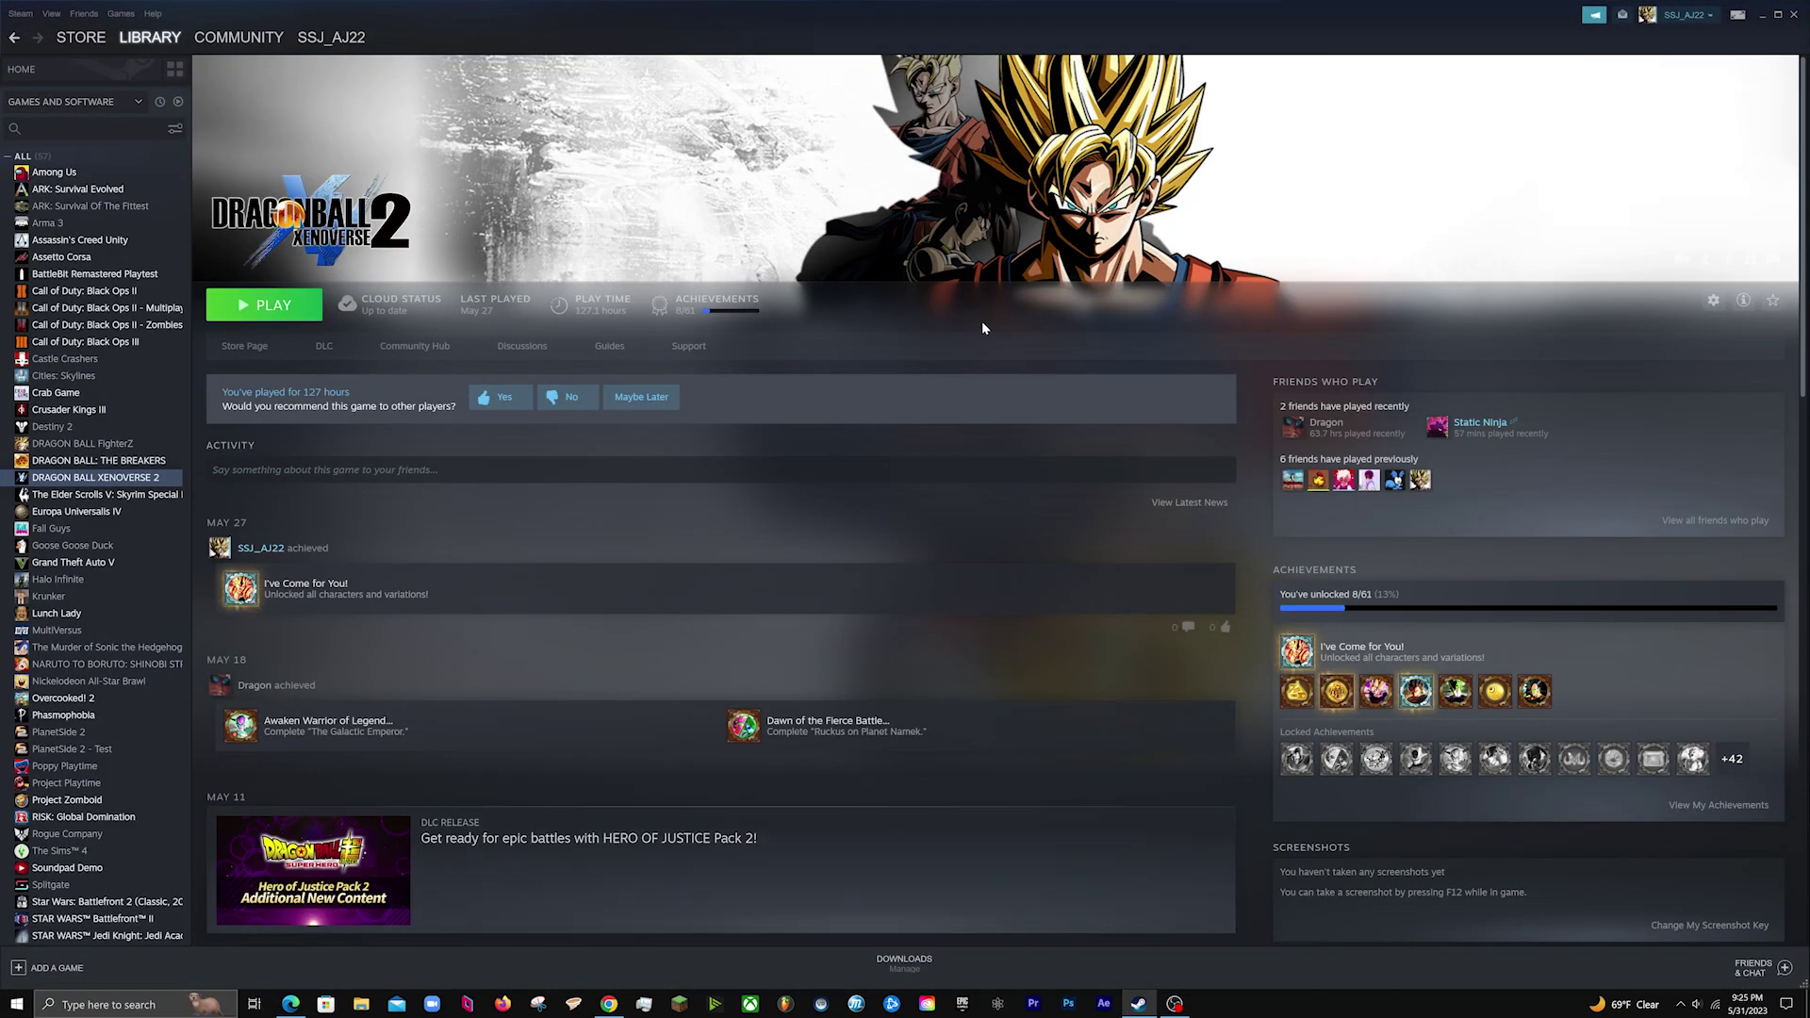
right_click(161, 481)
mouse_move(214, 546)
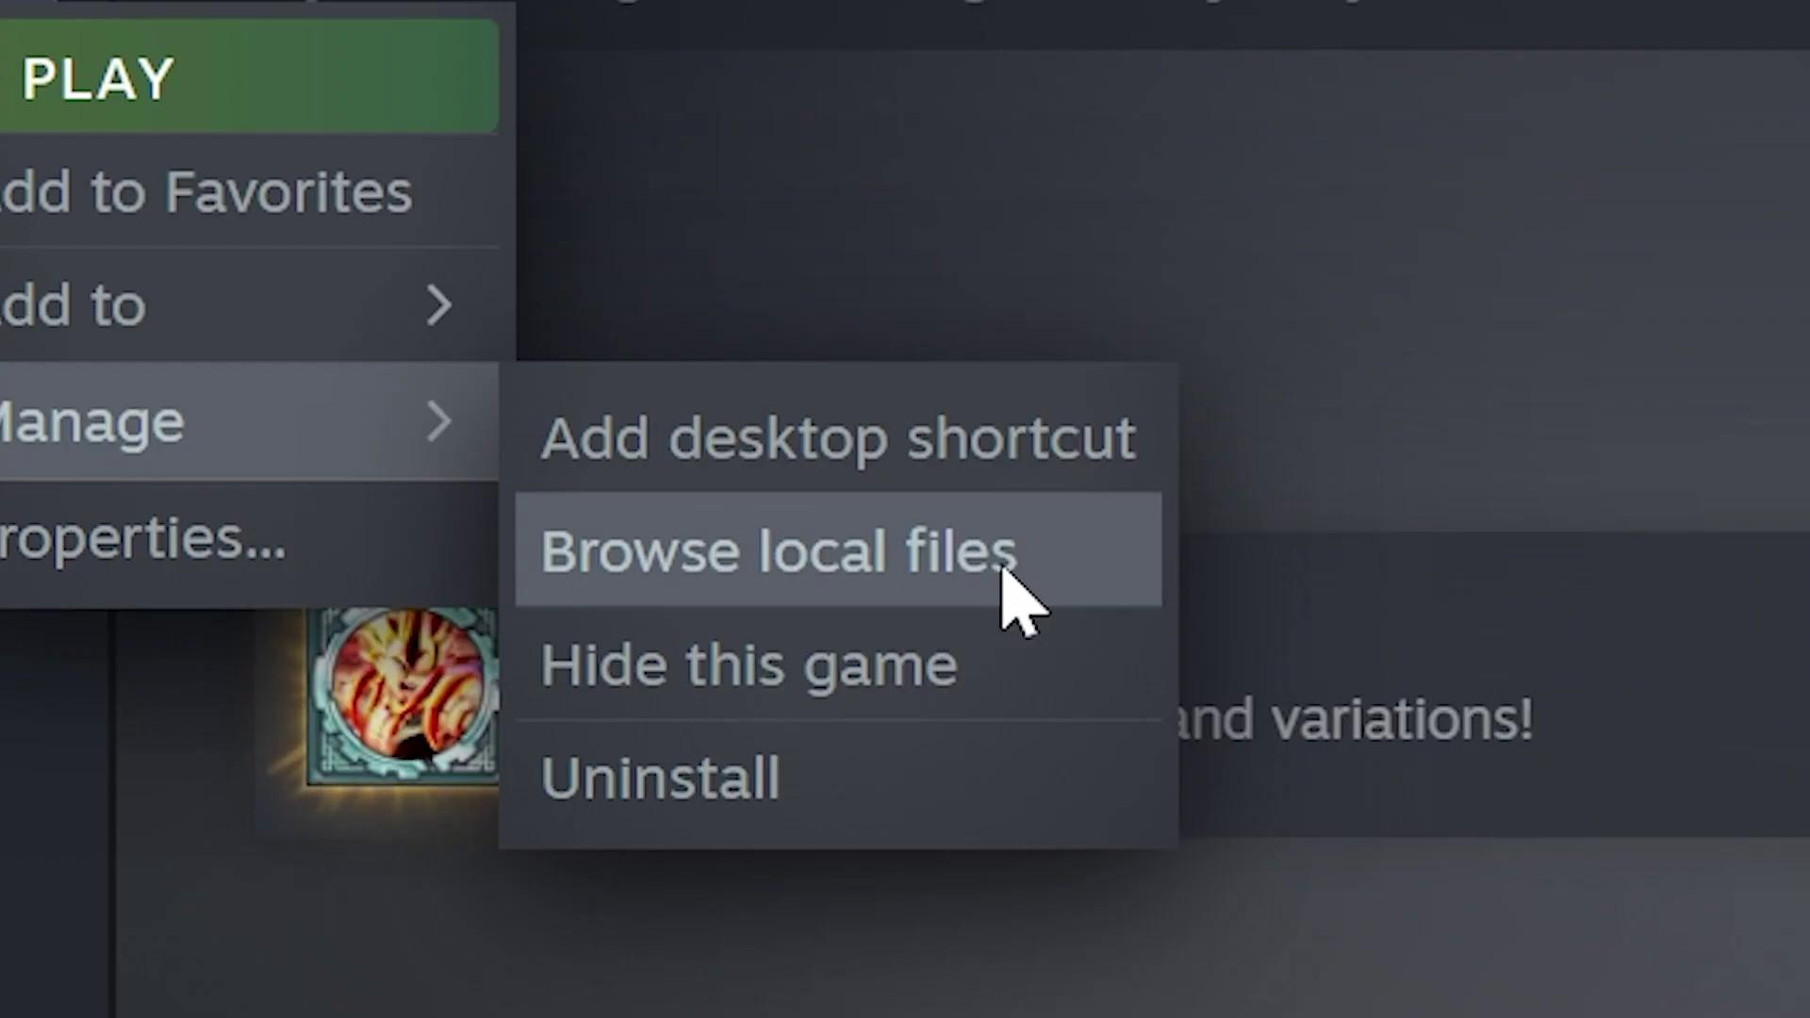
left_click(995, 567)
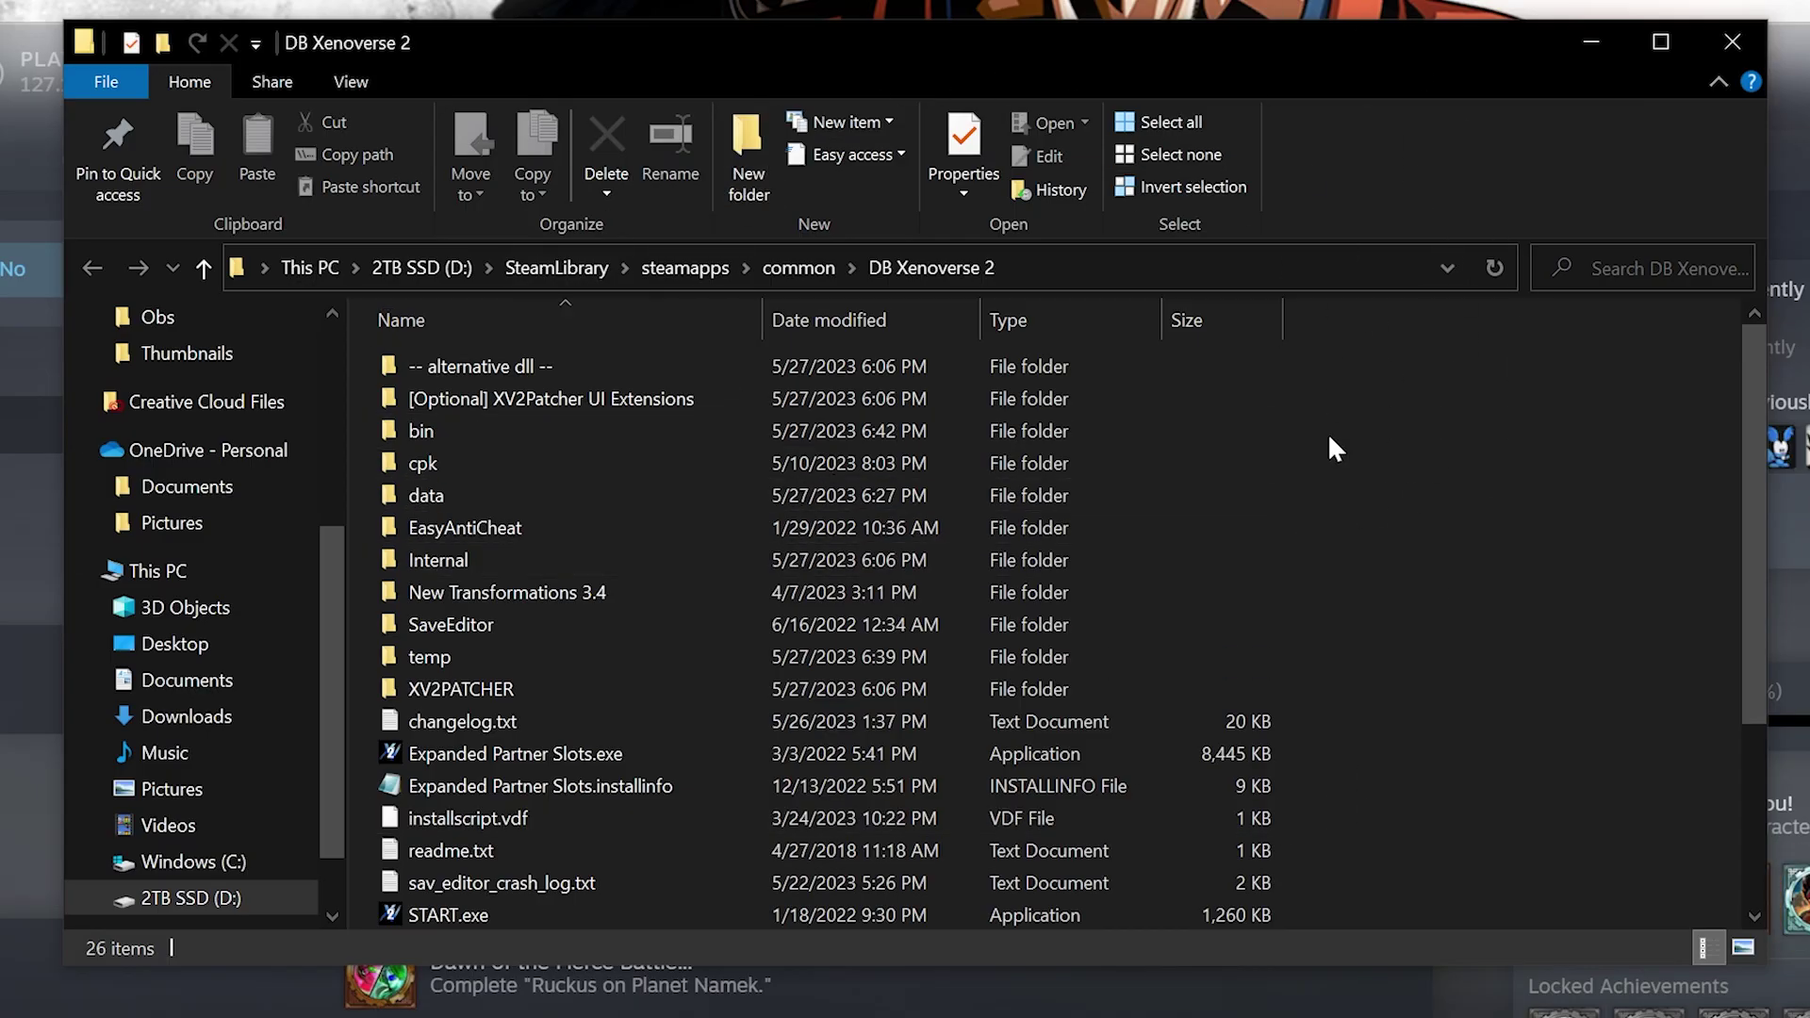
scroll(905, 613, "down", 3)
scroll(906, 613, "up", 3)
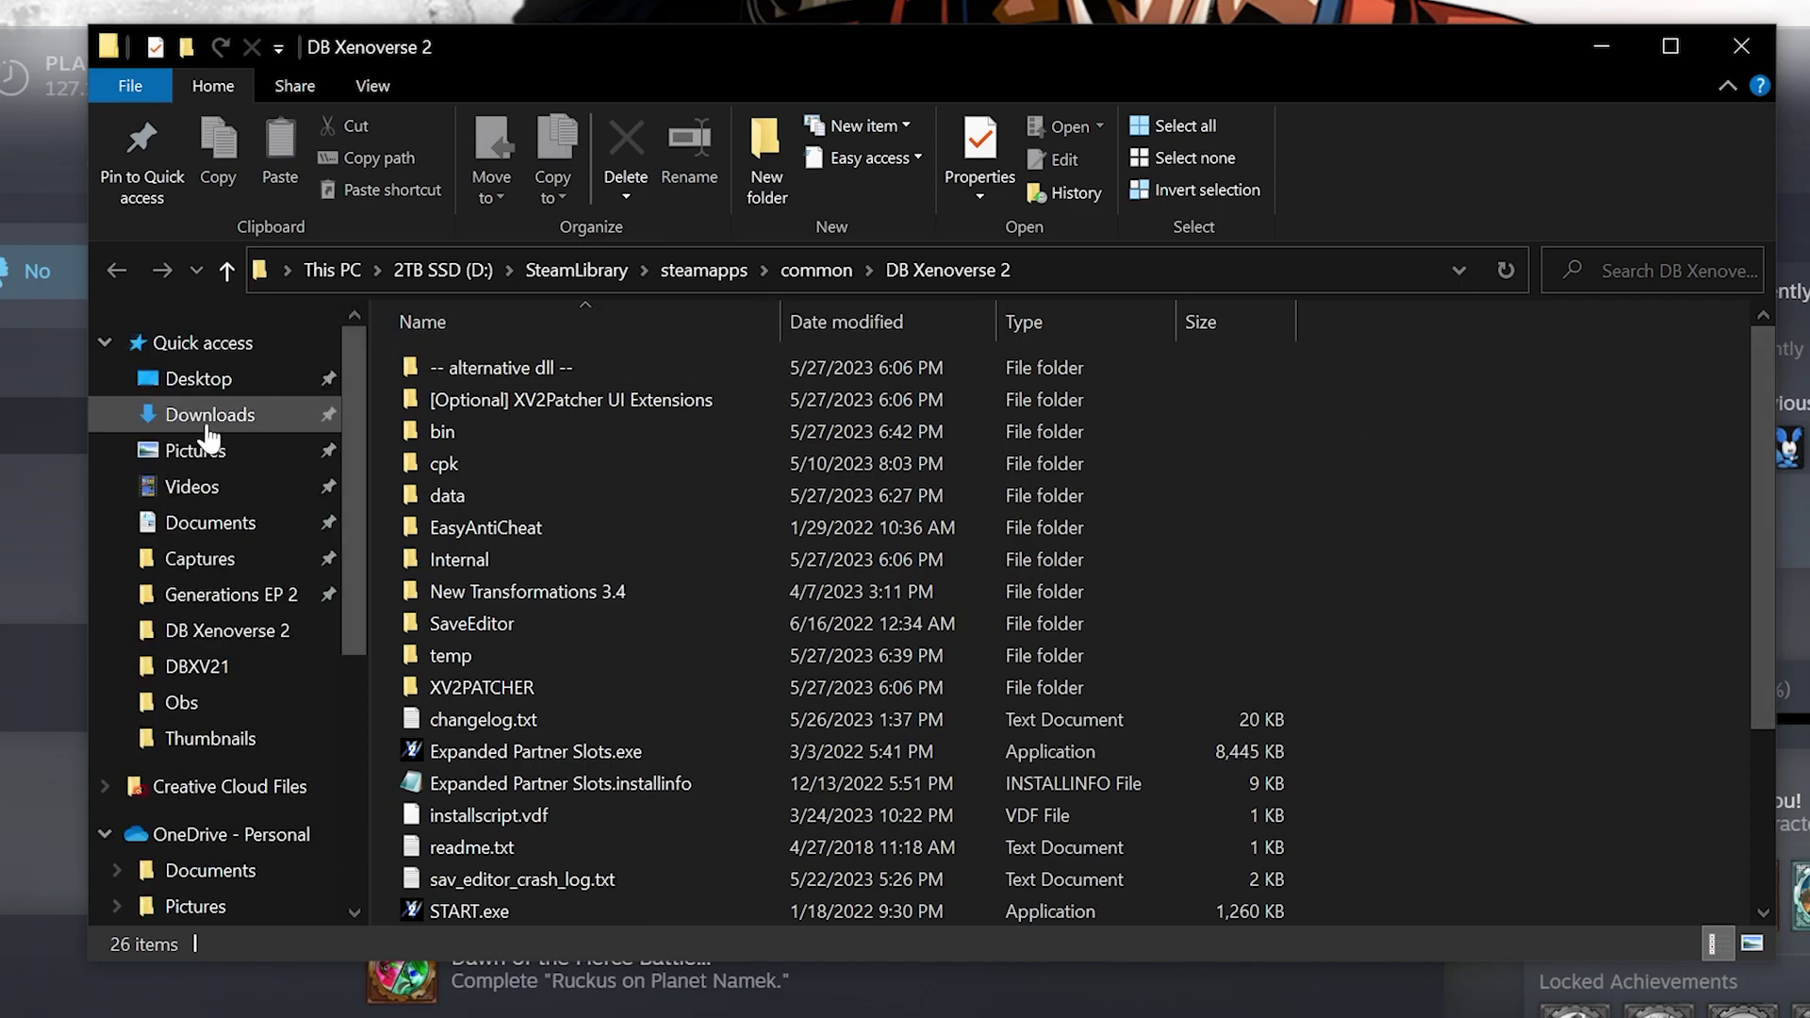
Open the Downloads folder in a new window and arrange it side by side with the DB Xenoverse 2 folder.
right_click(285, 413)
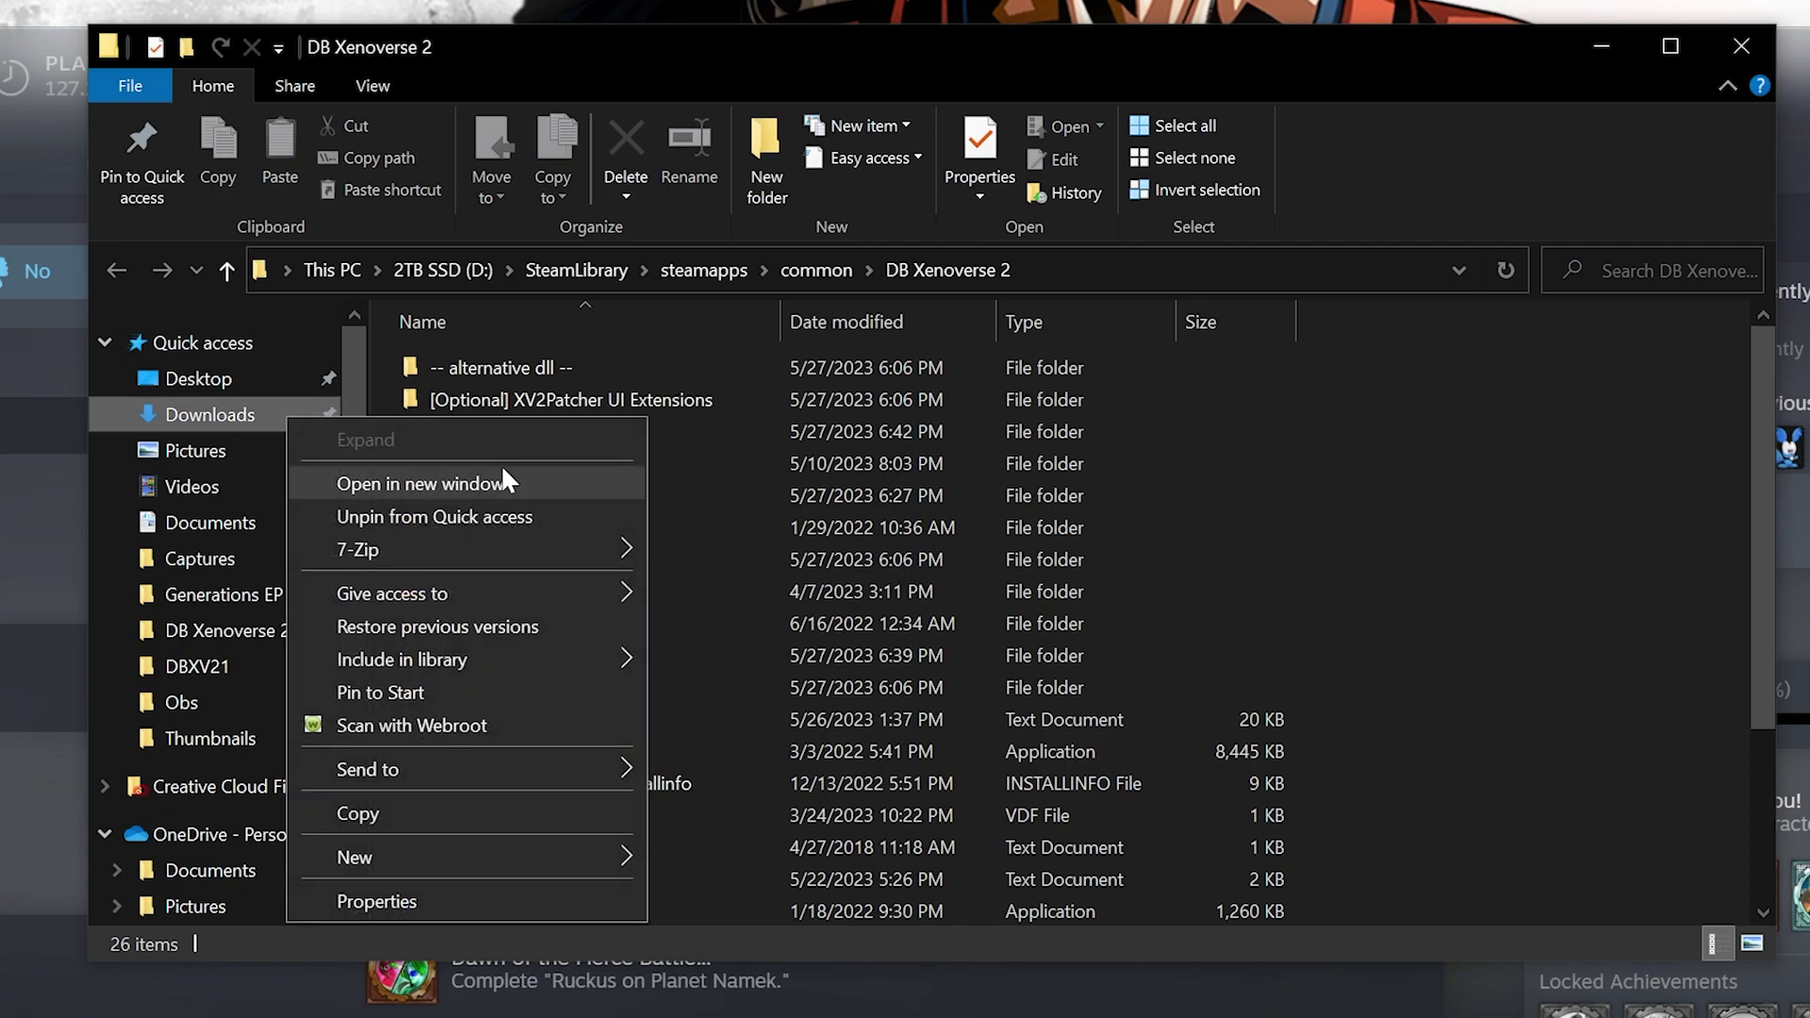
left_click(524, 479)
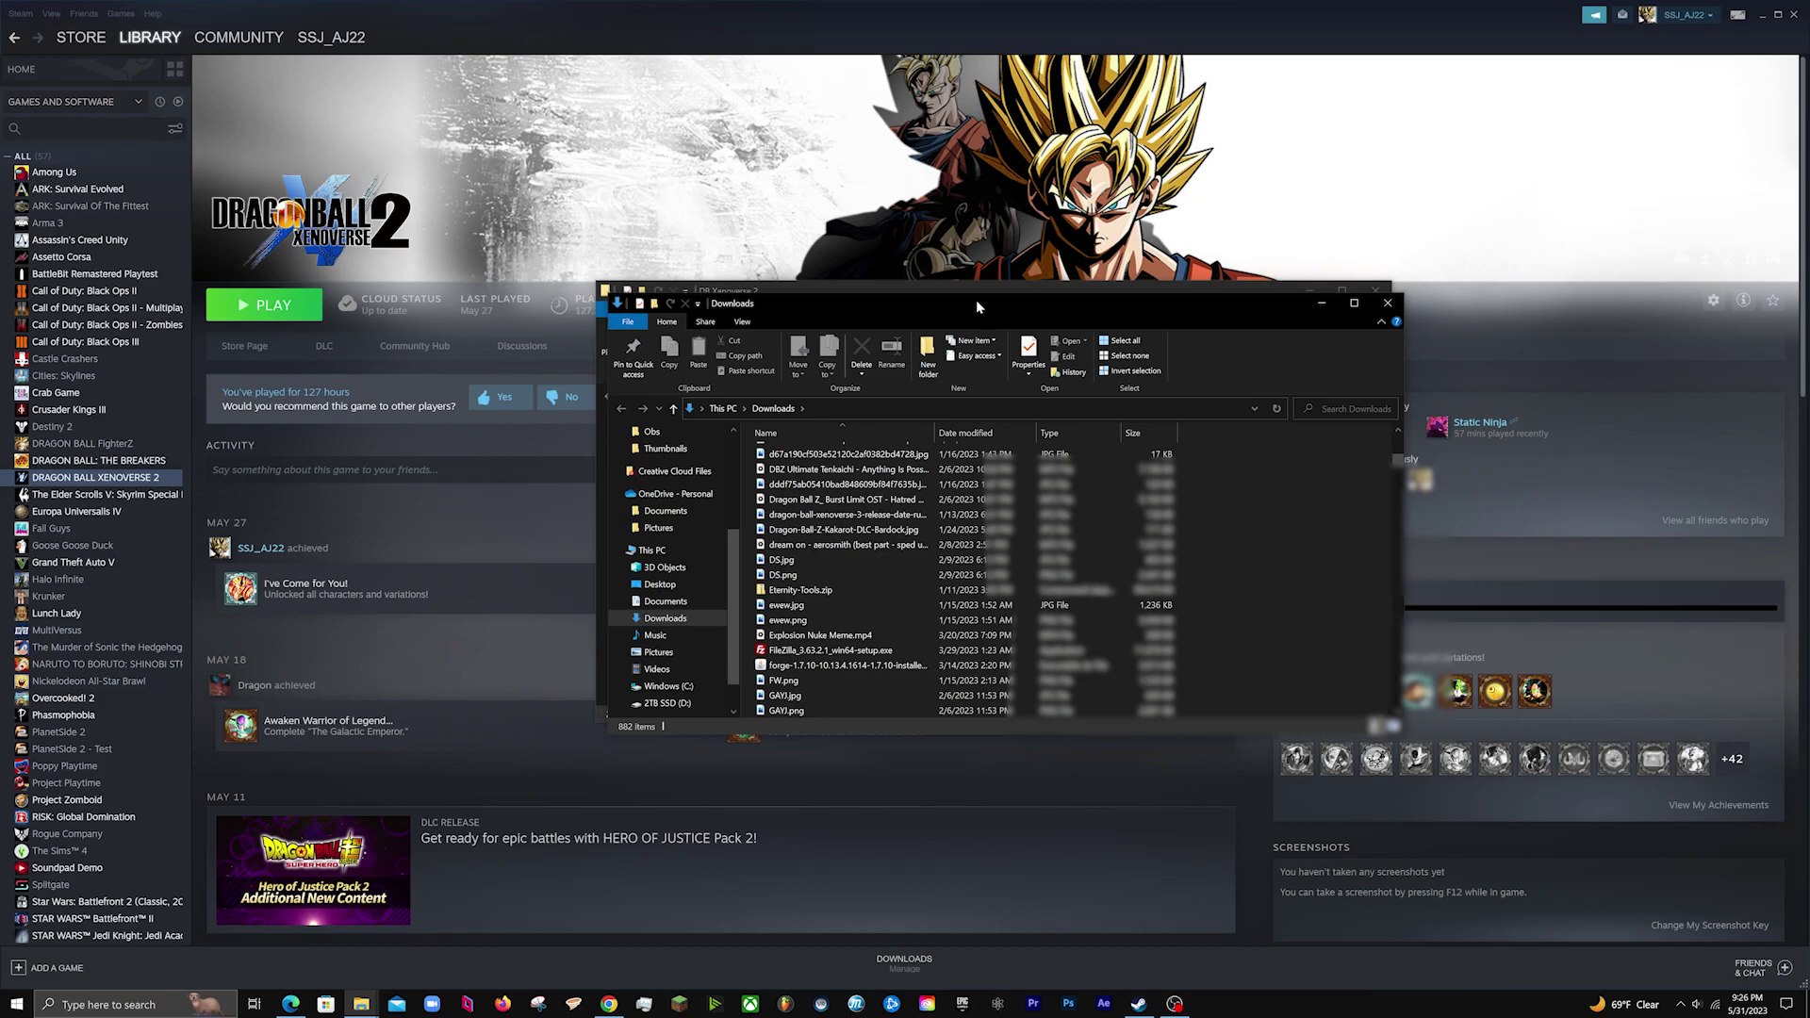
left_click_drag(976, 306, 1243, 321)
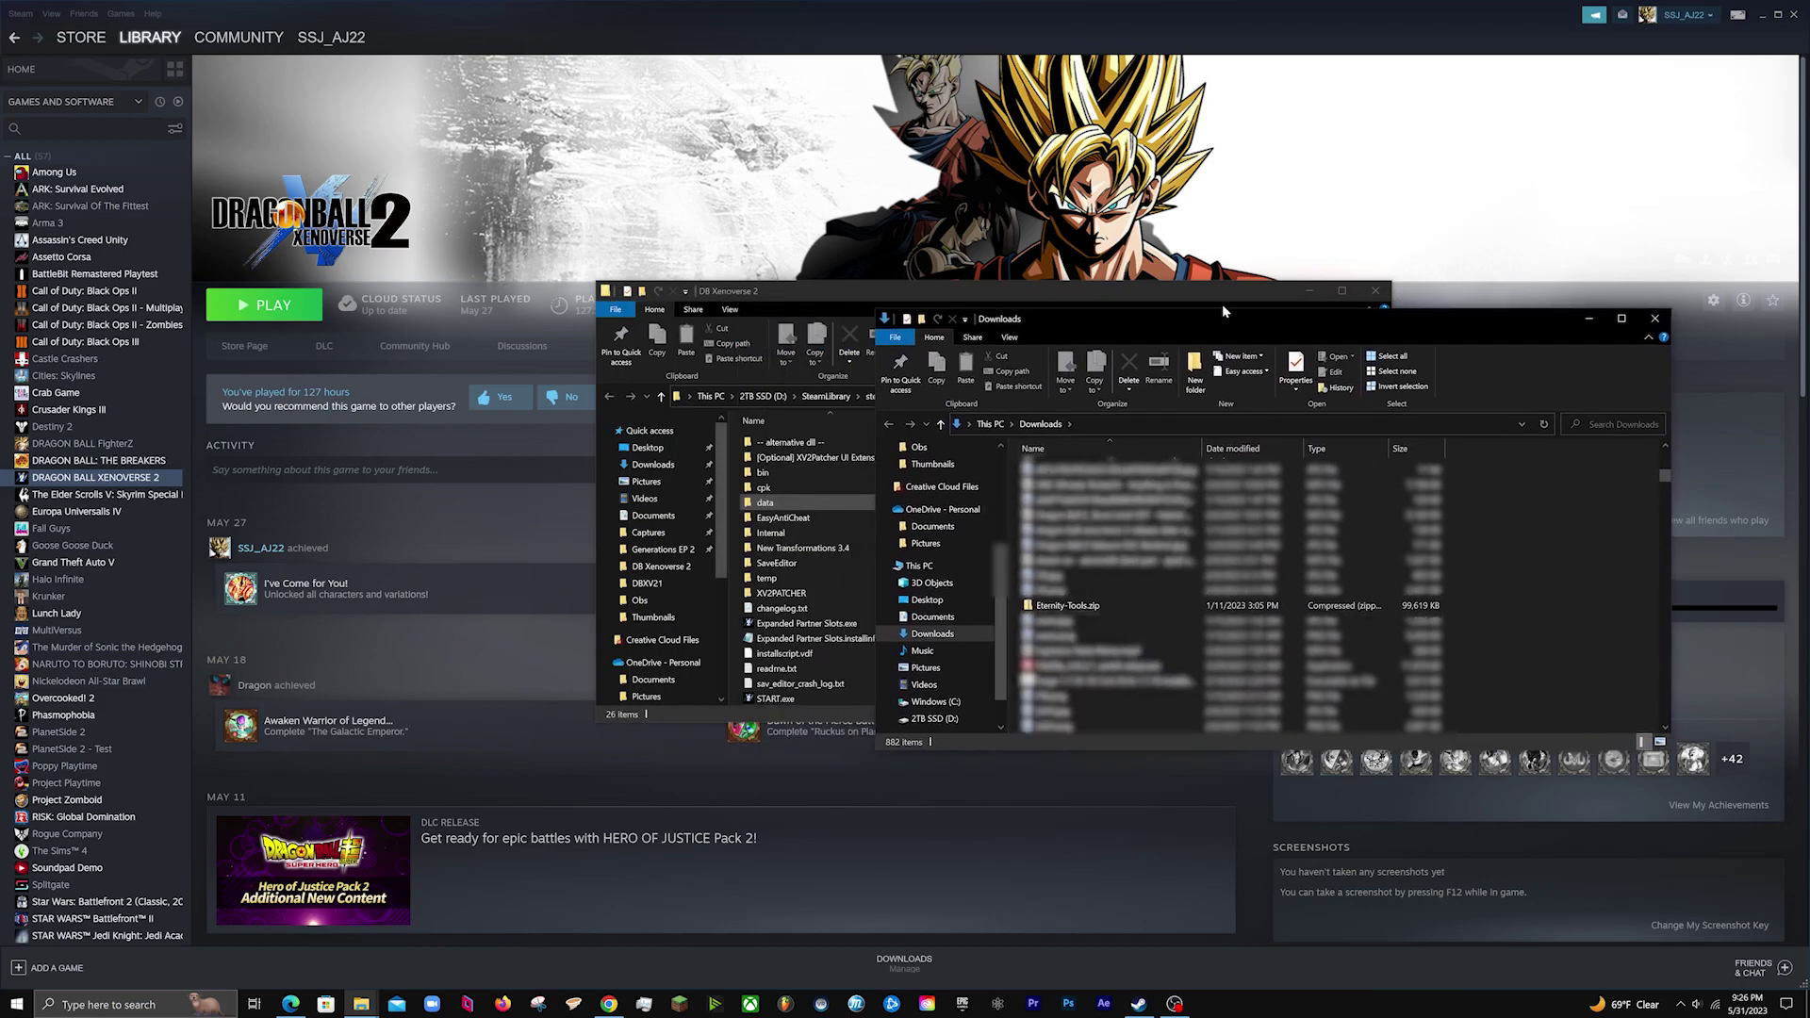
left_click(835, 295)
left_click_drag(835, 295, 460, 316)
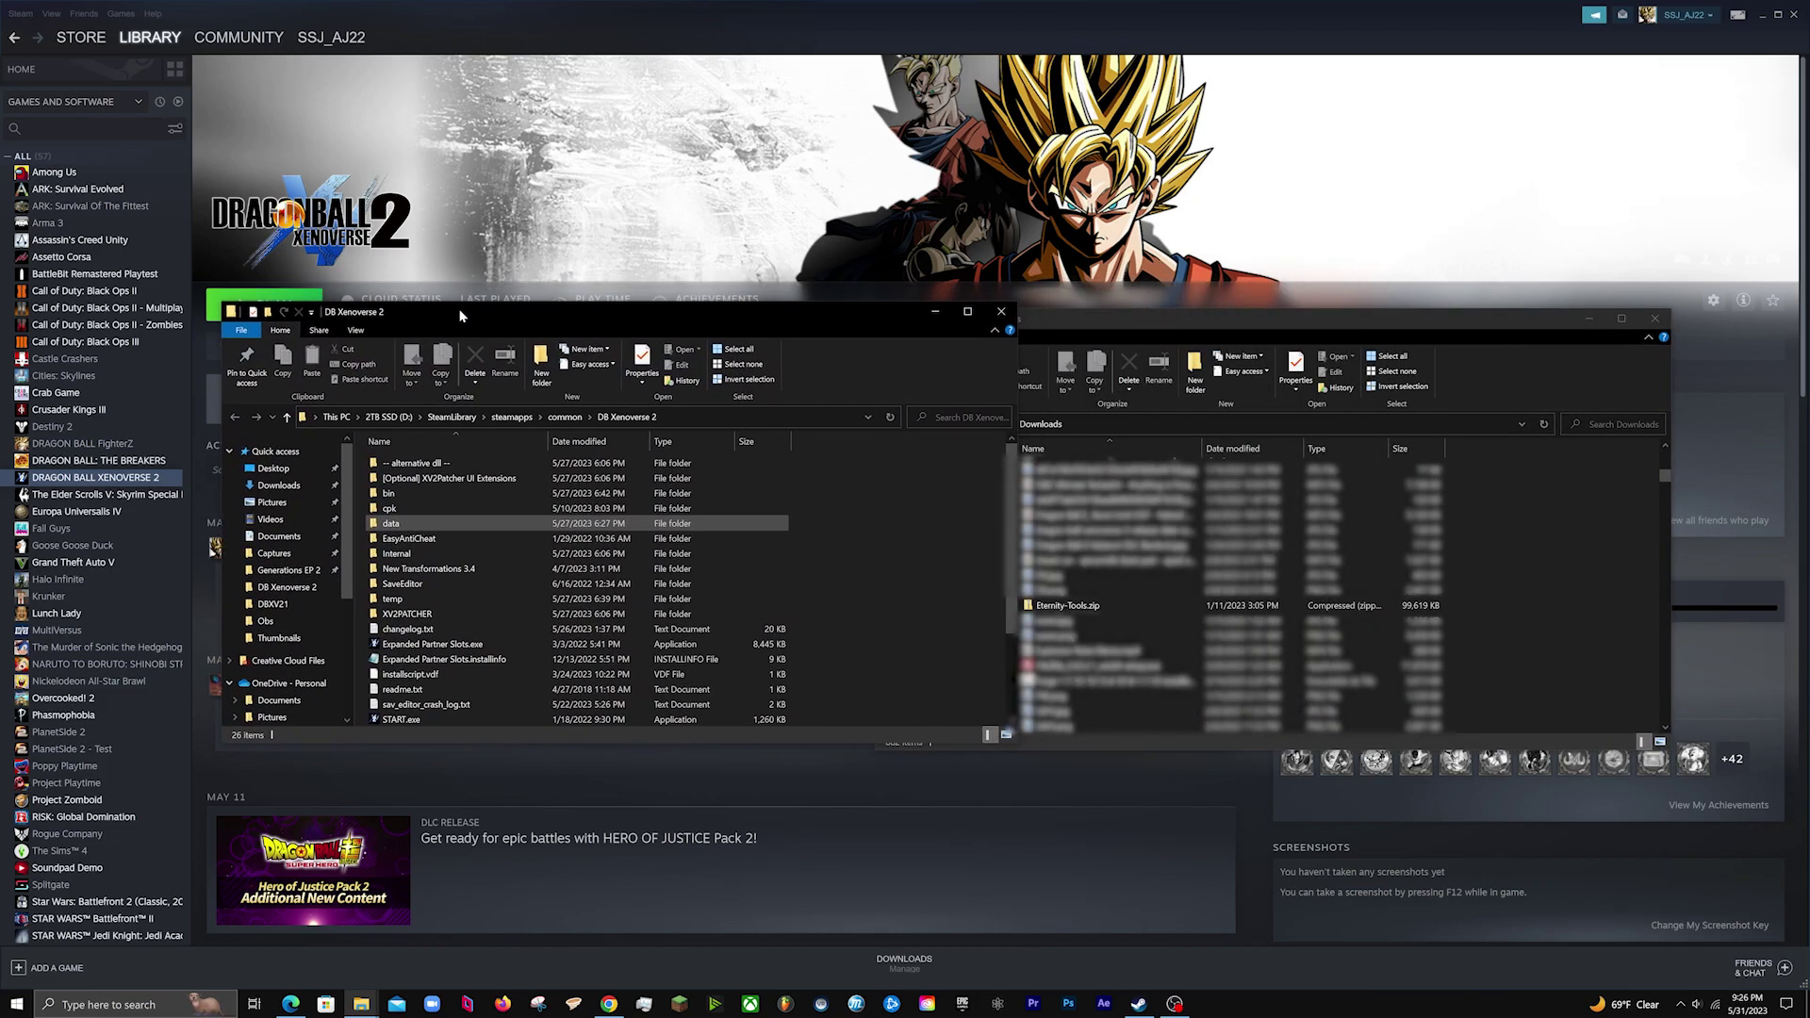
left_click(1139, 320)
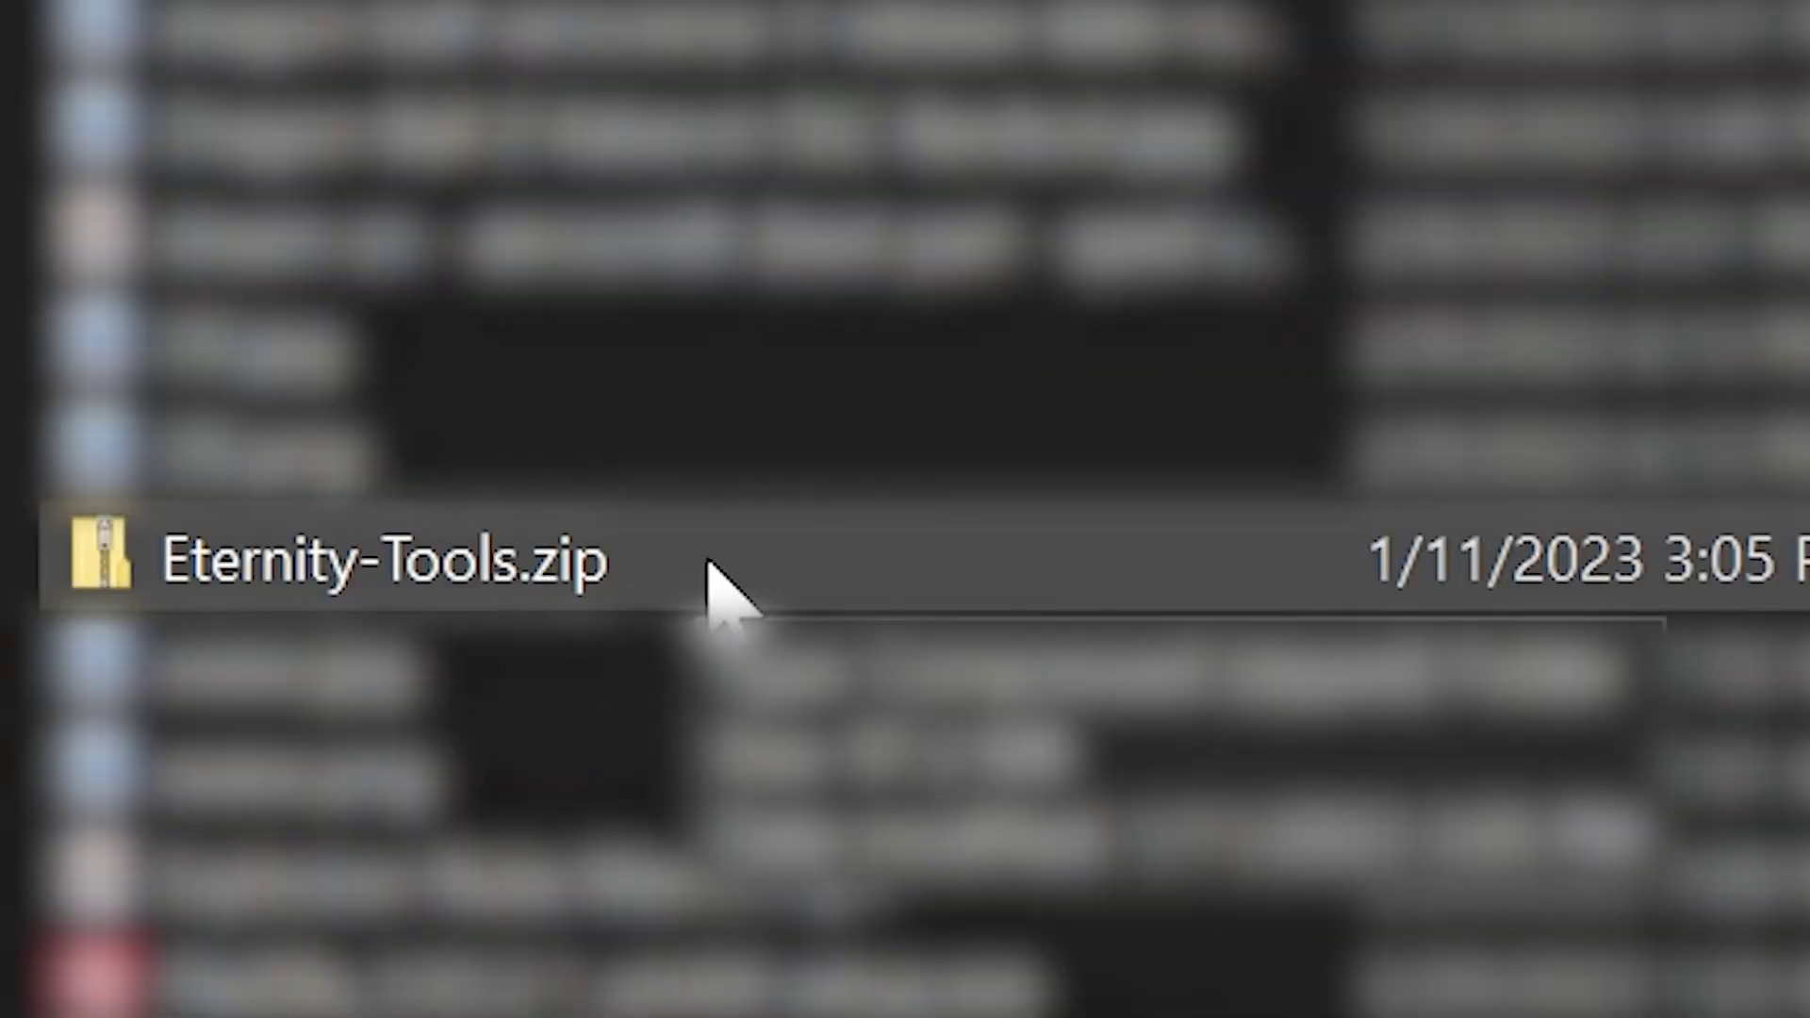
Open XV2INS.zip inside Eternity-Tools.zip and copy all of its contents into the DB Xenoverse 2 folder.
double_click(708, 563)
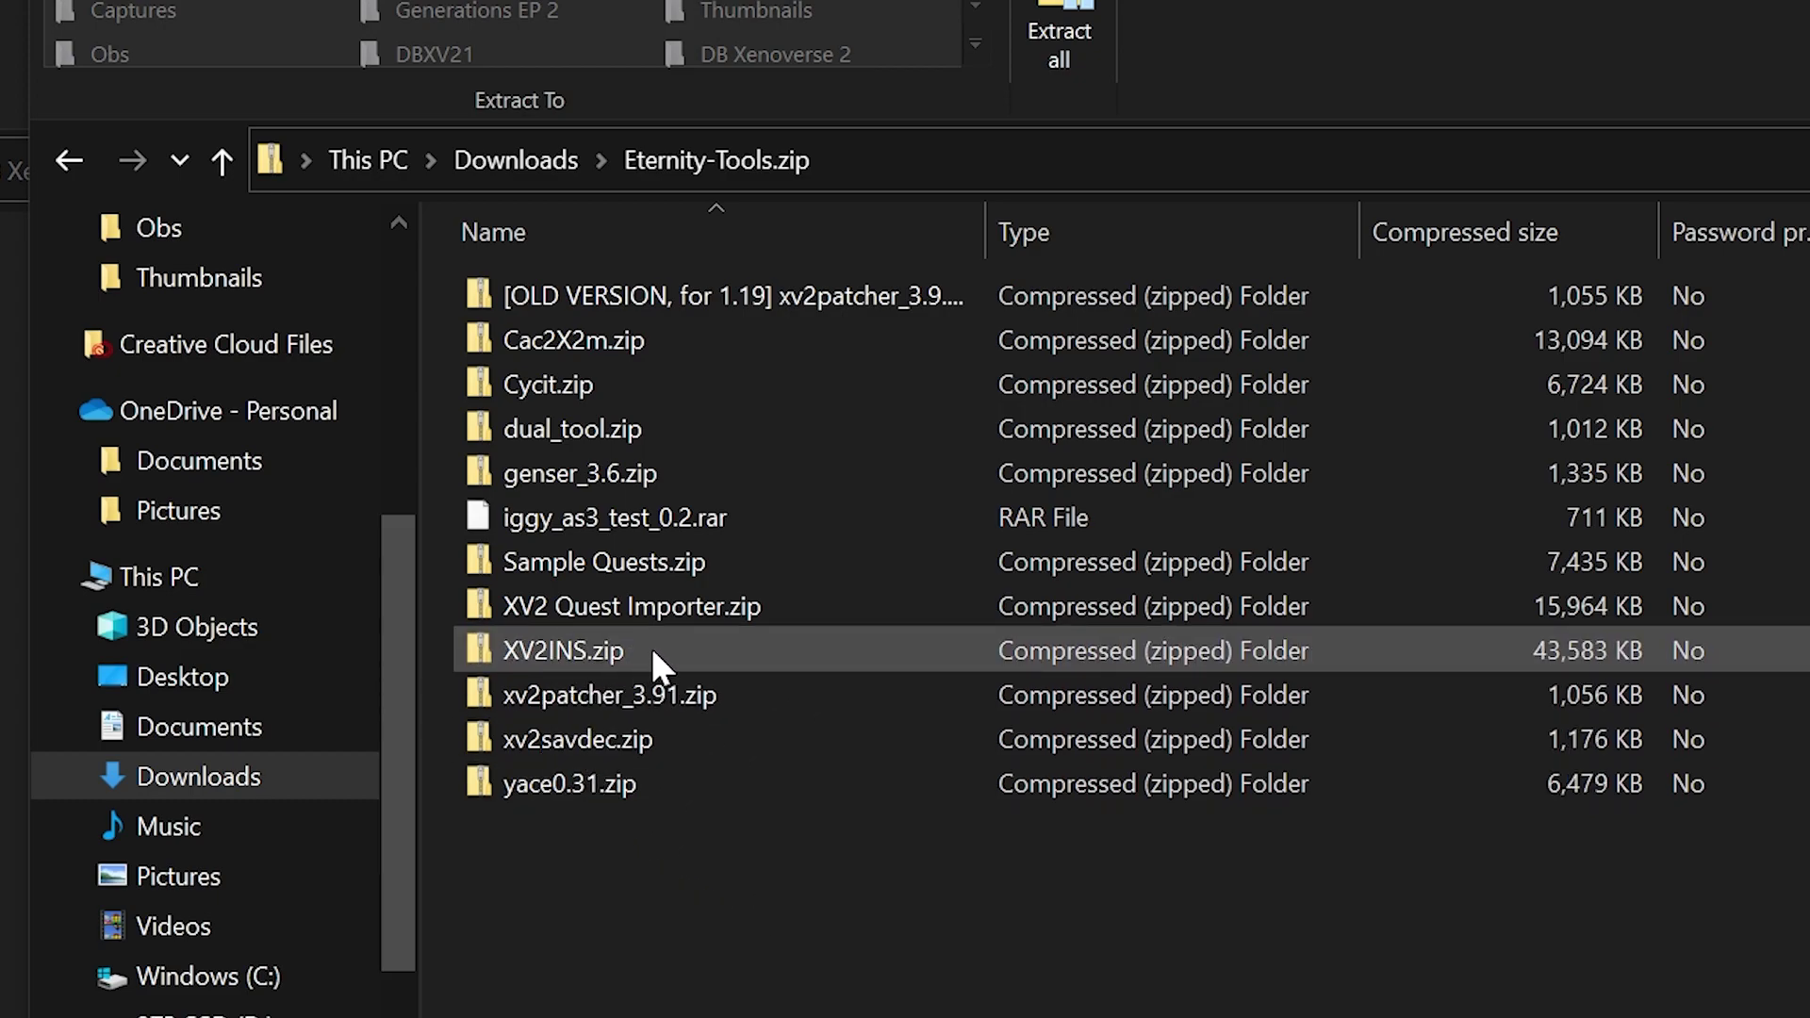
left_click(691, 662)
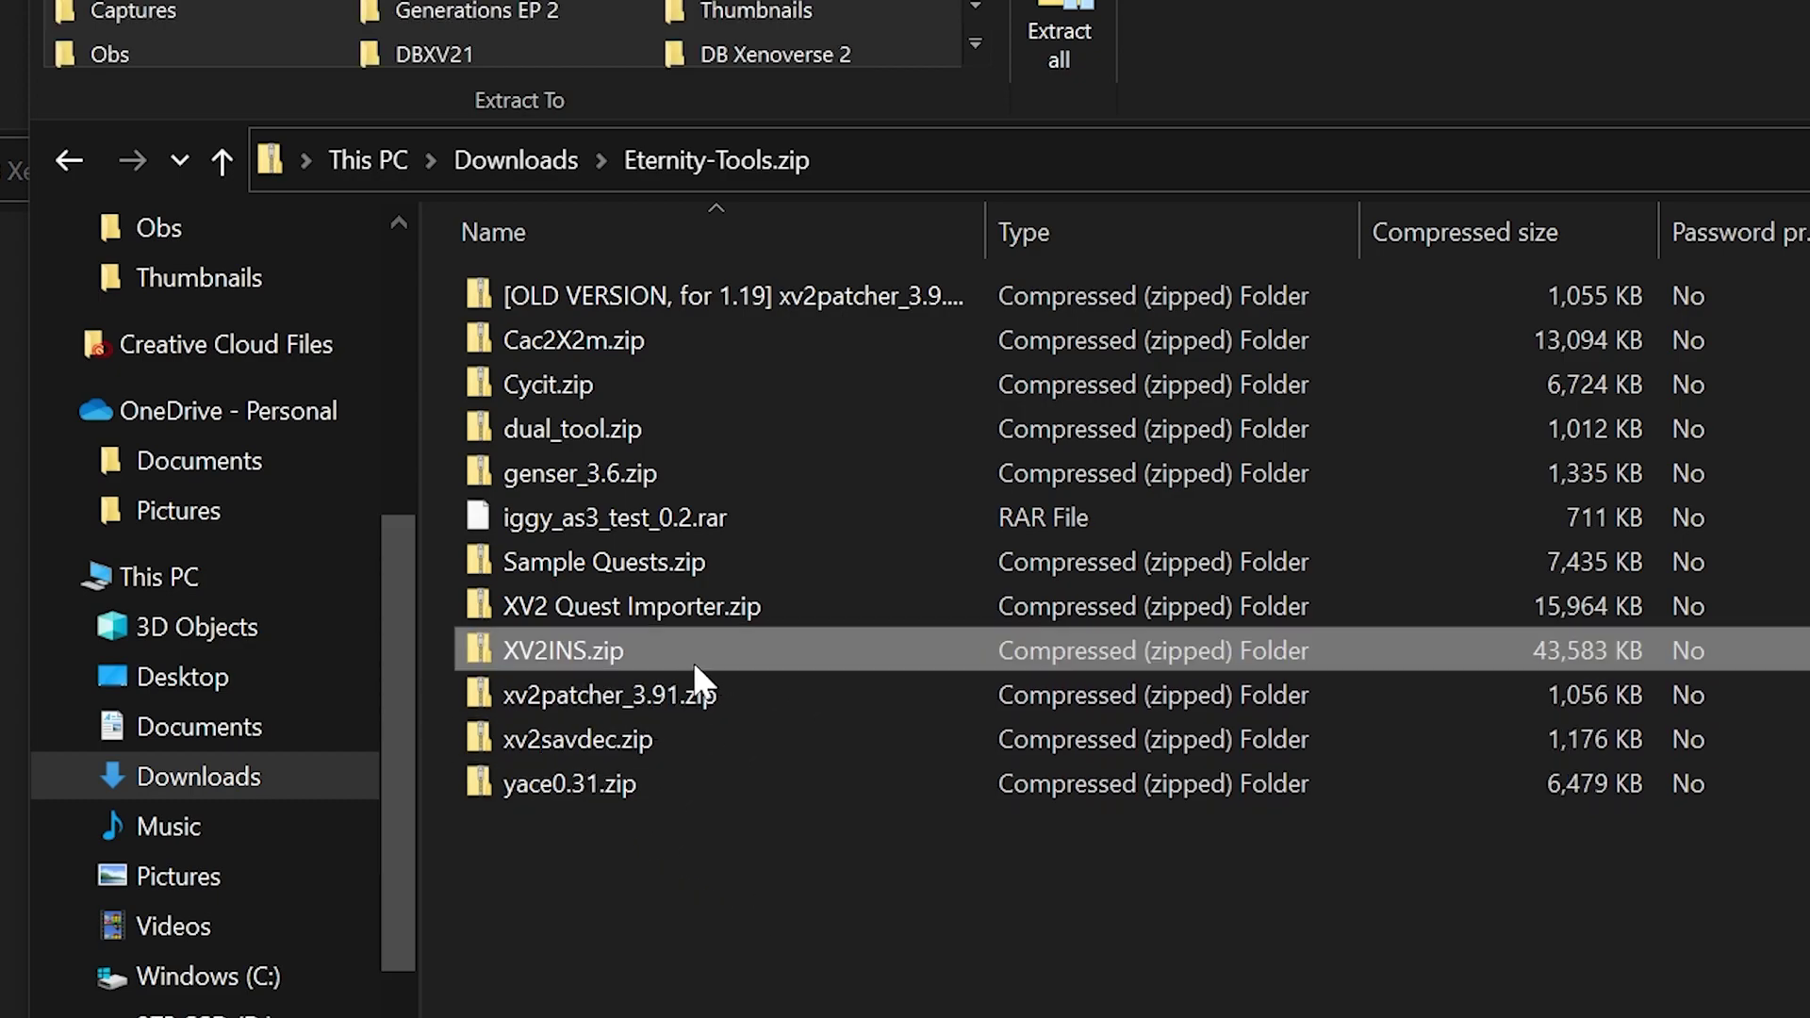
double_click(740, 649)
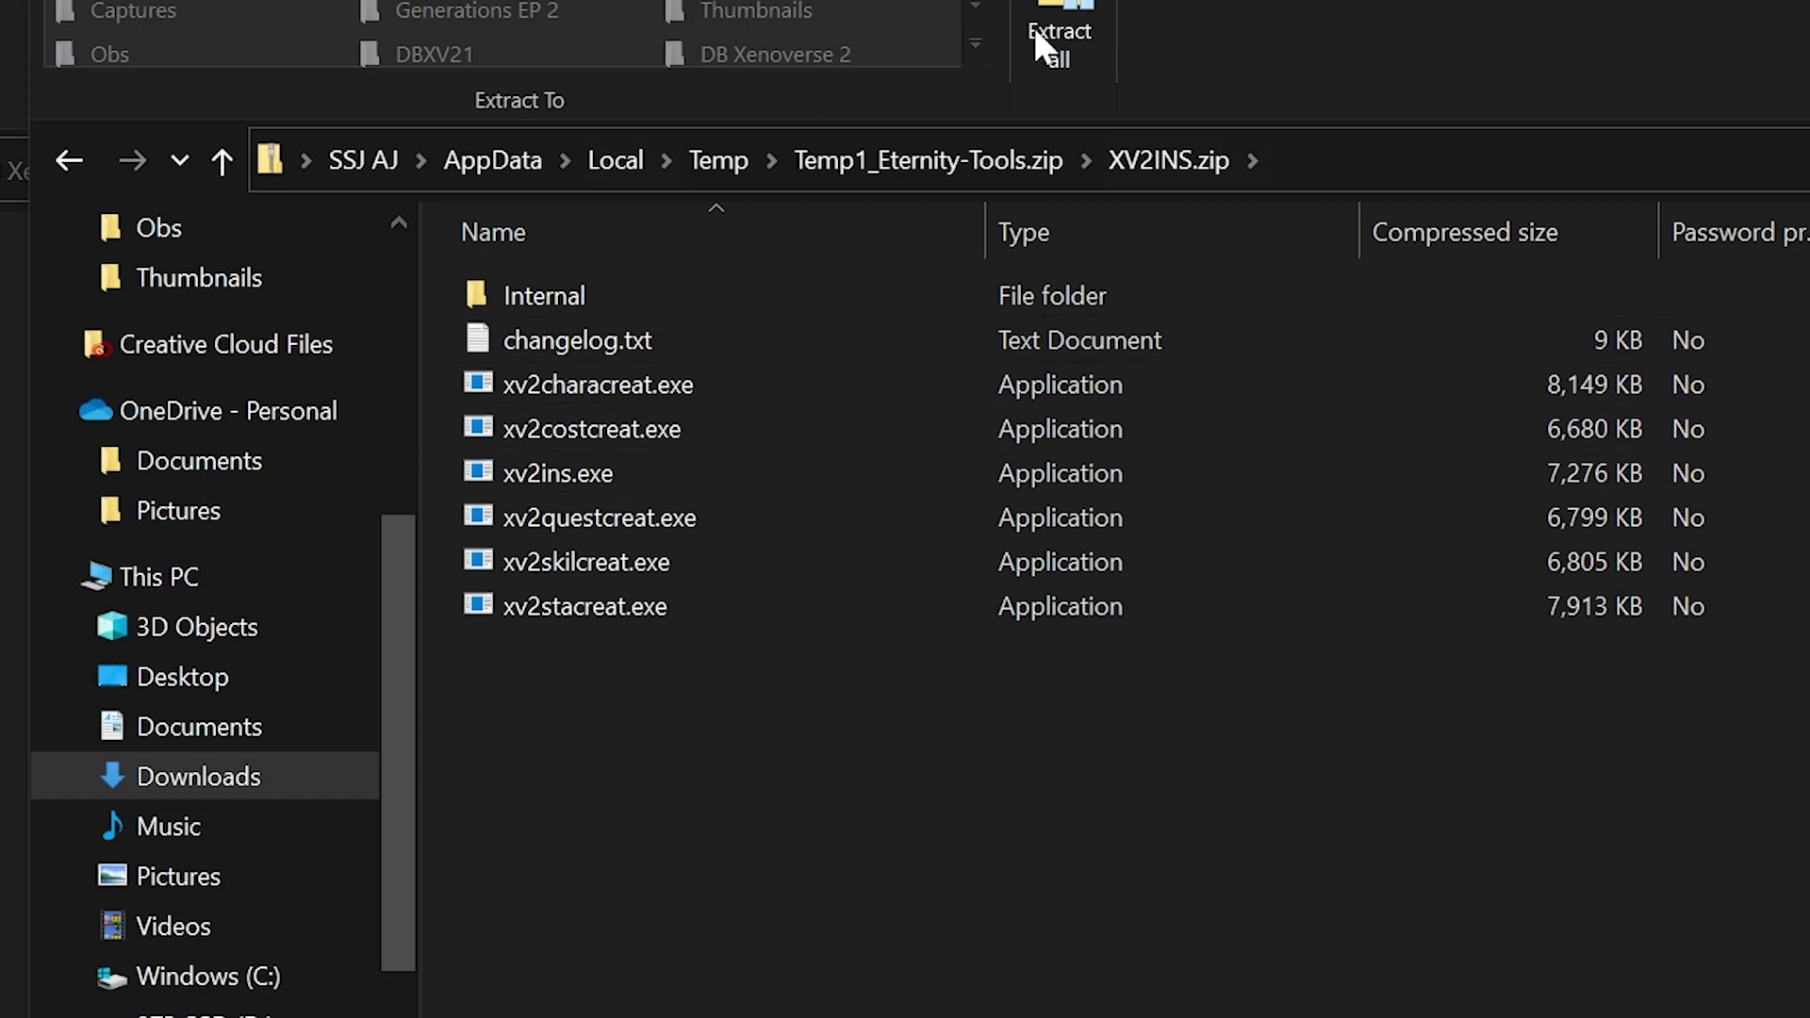
left_click_drag(734, 798, 855, 397)
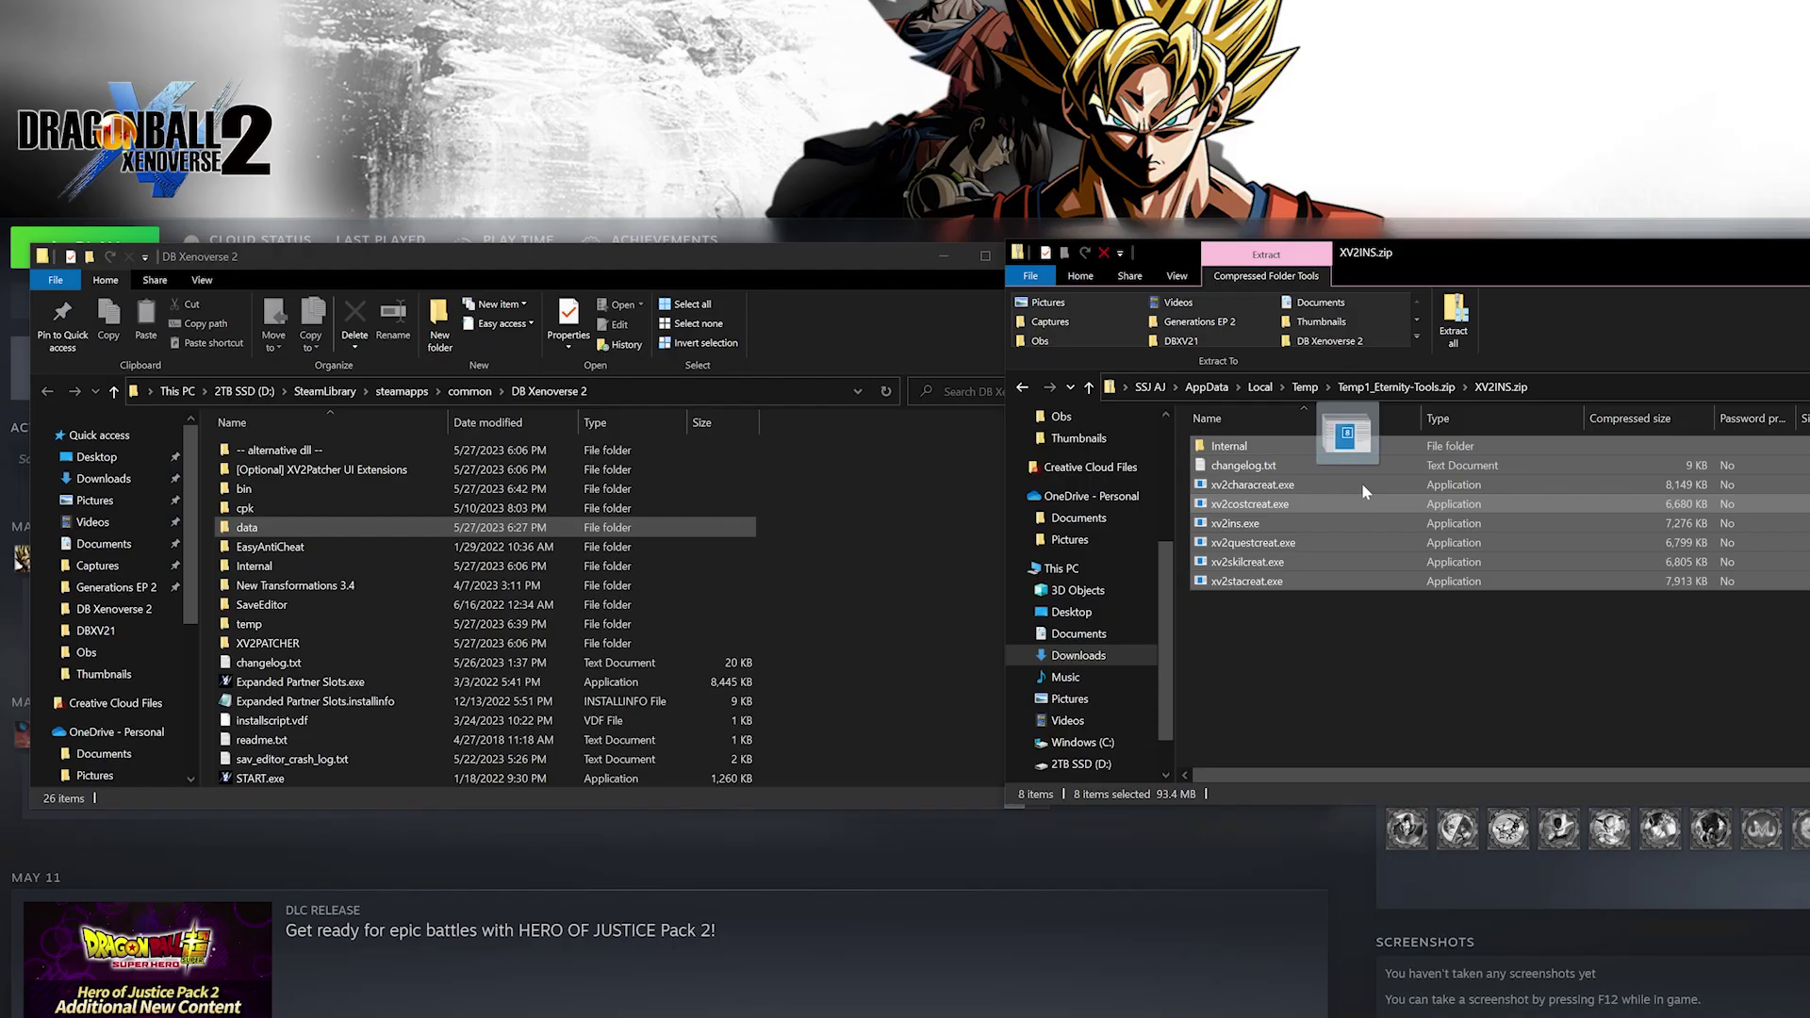
left_click_drag(1362, 482, 862, 559)
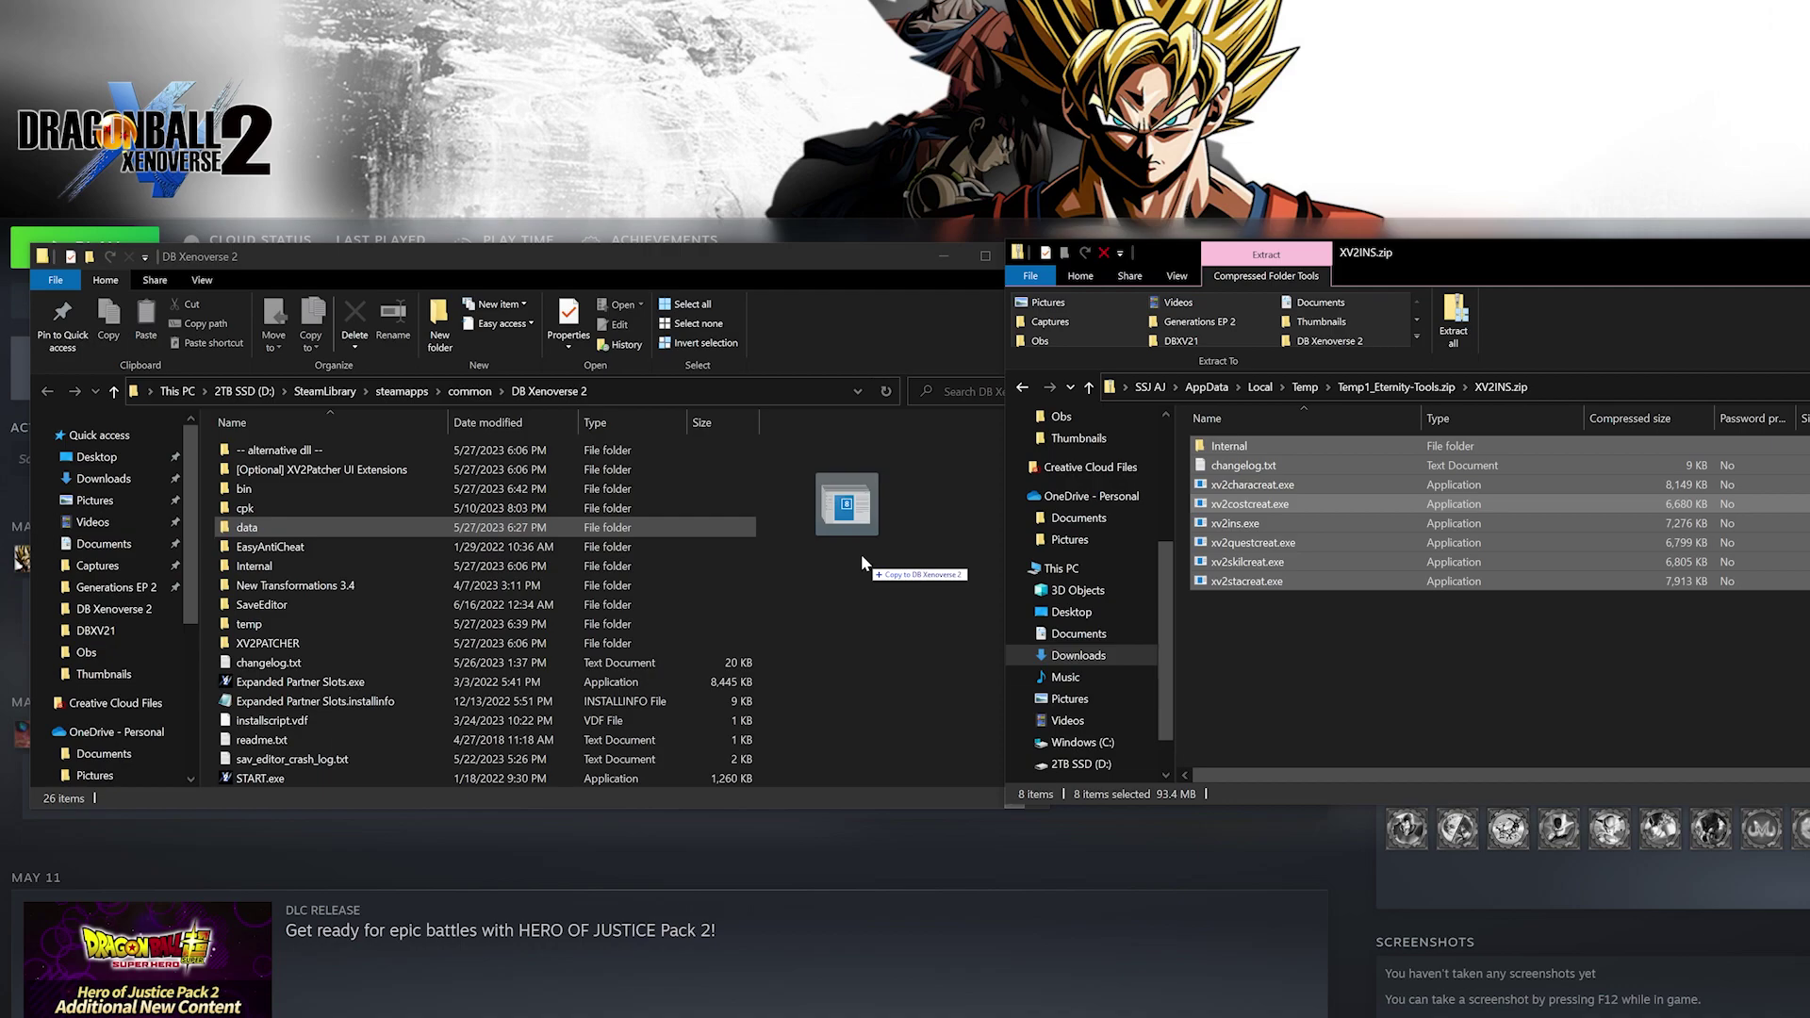
left_click_drag(862, 552, 866, 552)
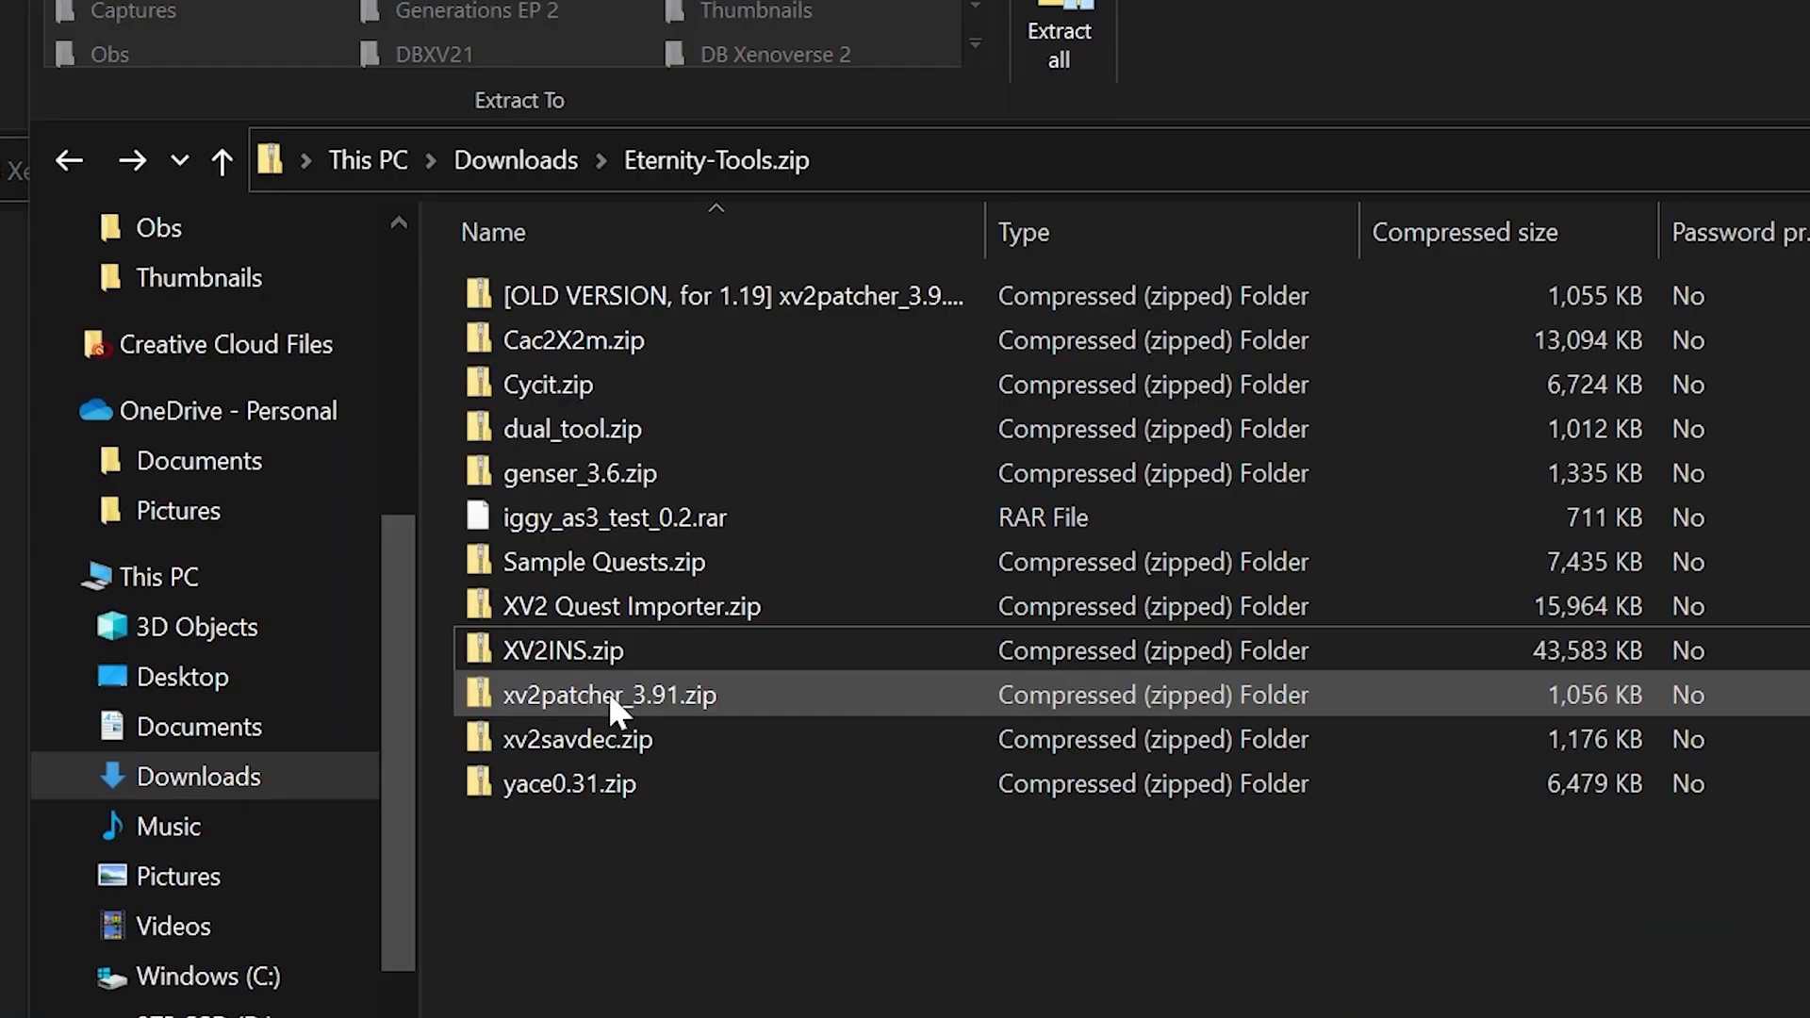
Open xv2patcher_3.91.zip inside Eternity-Tools.zip and copy all of its contents into the DB Xenoverse 2 folder.
double_click(610, 696)
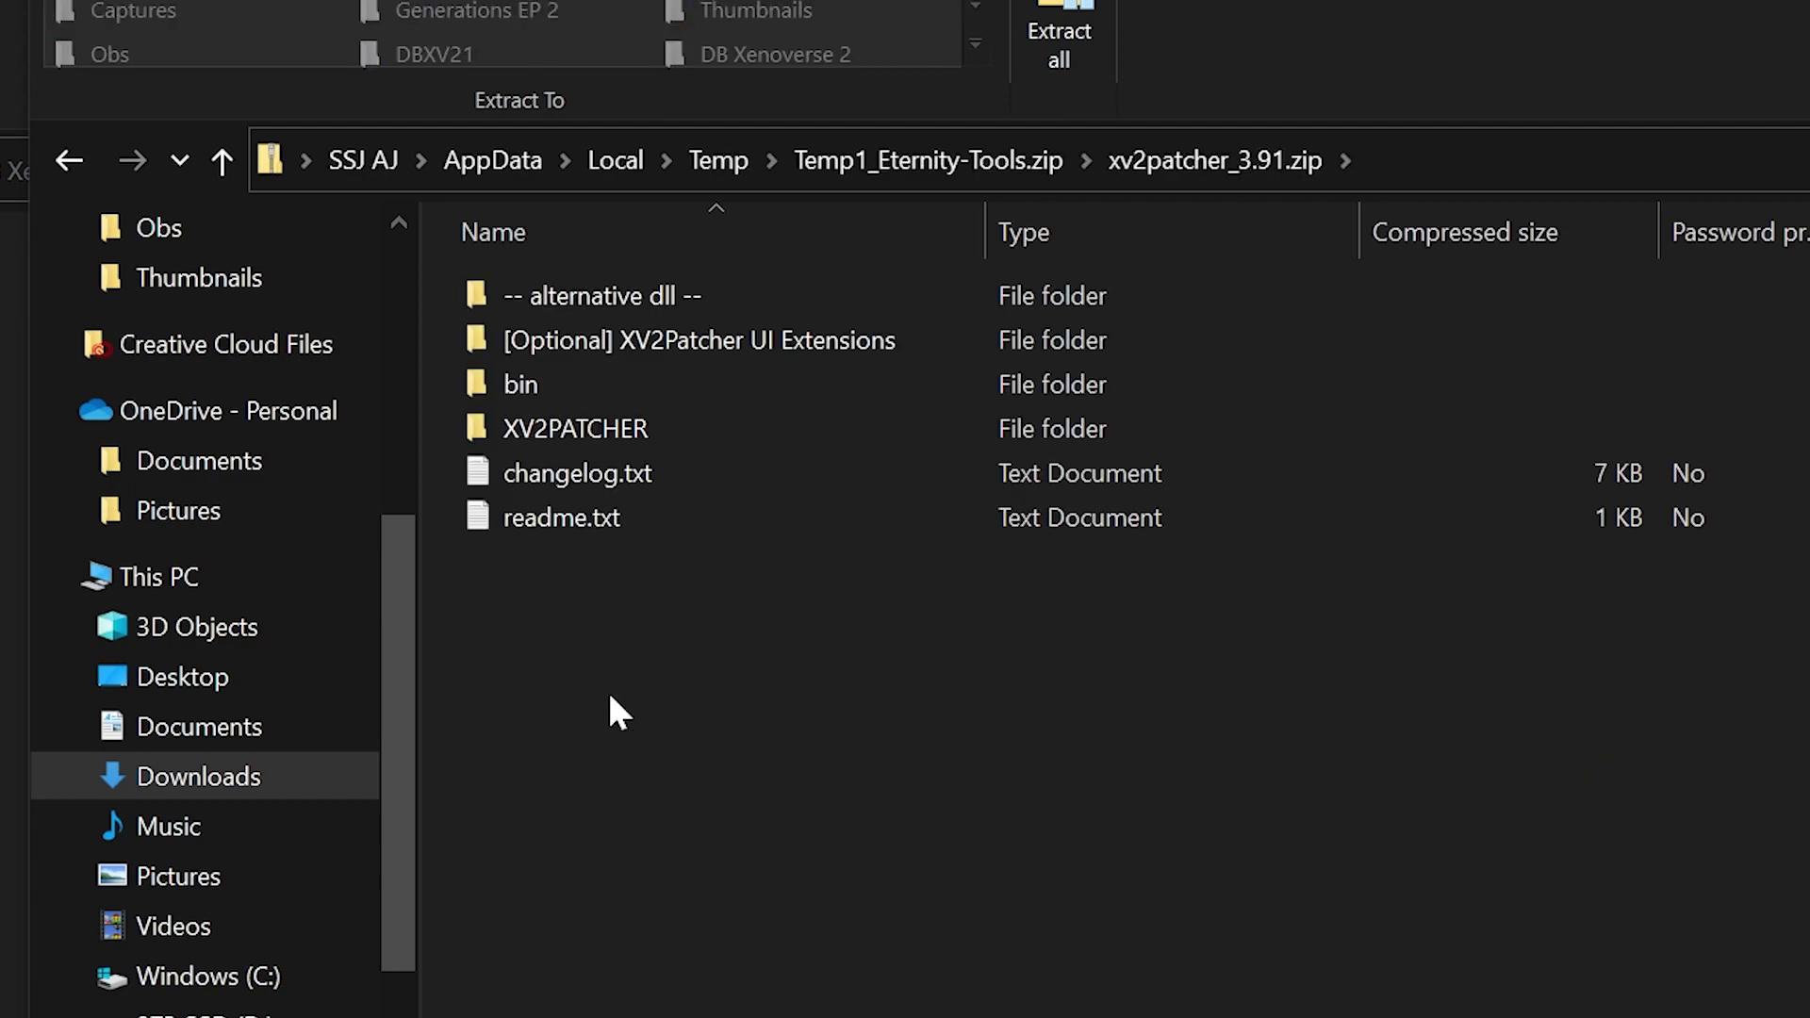
left_click_drag(610, 696, 958, 283)
left_click_drag(1103, 349, 115, 289)
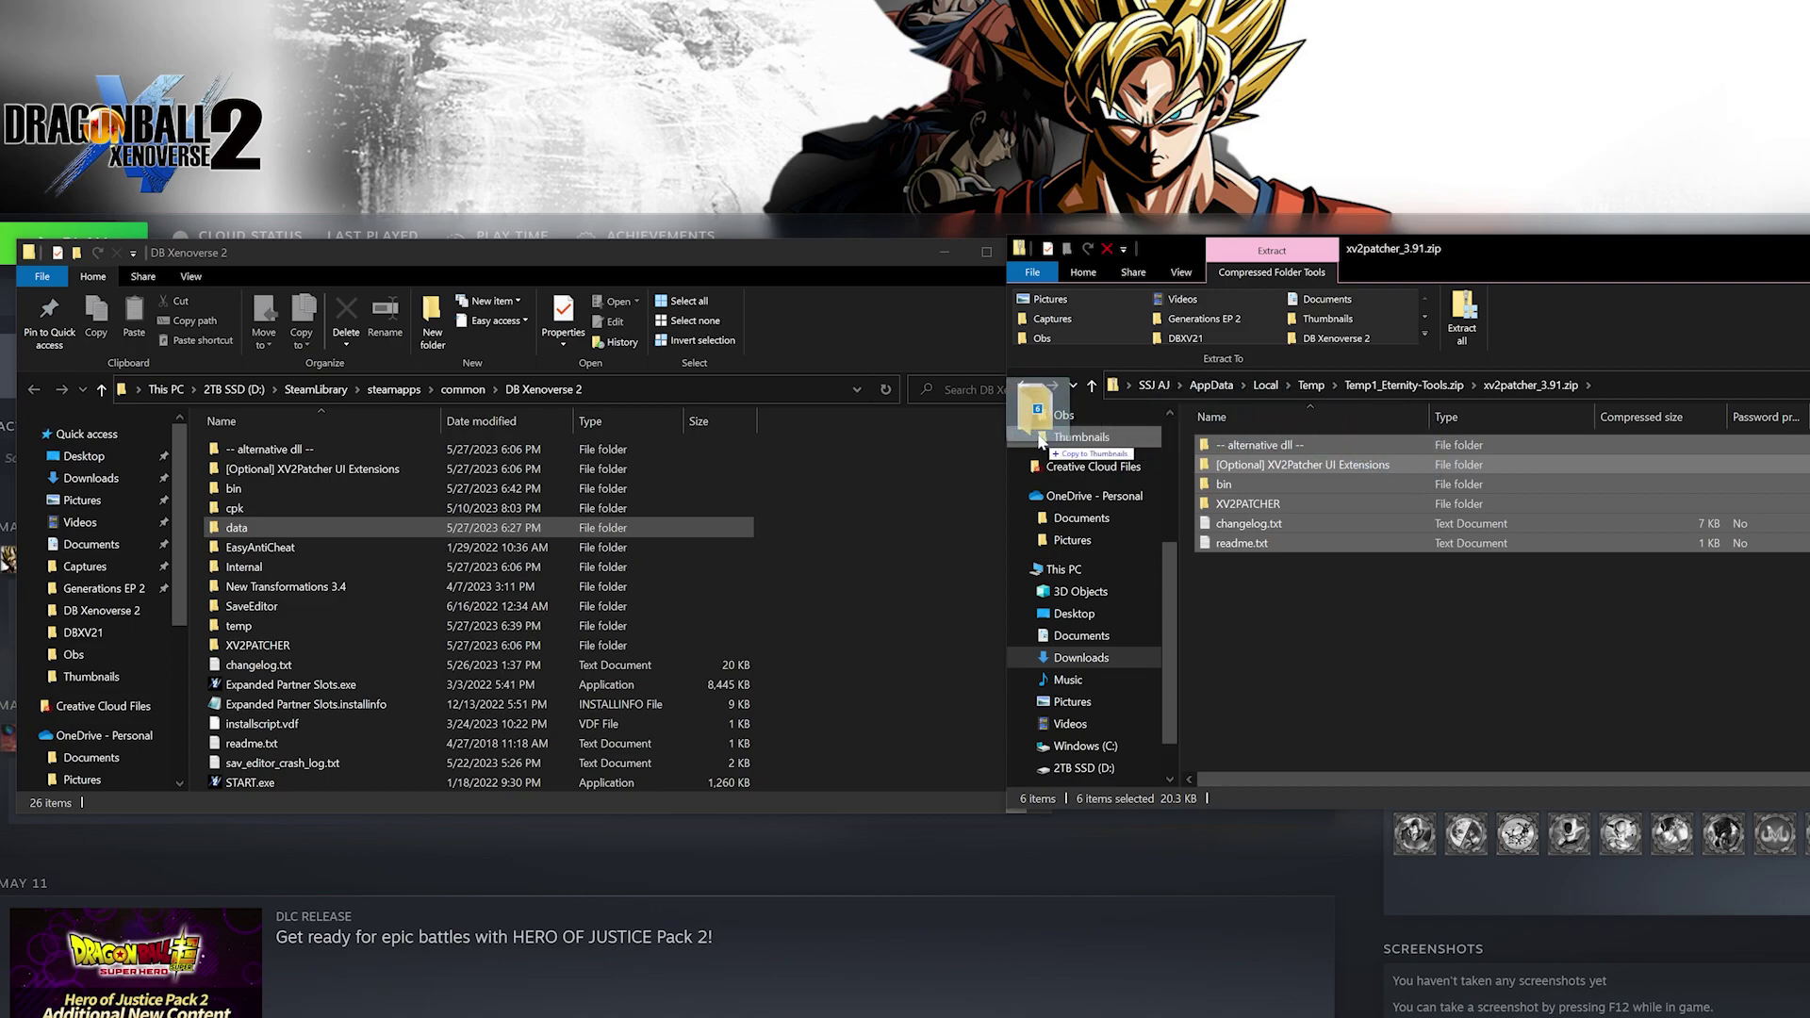
left_click_drag(1040, 436, 873, 509)
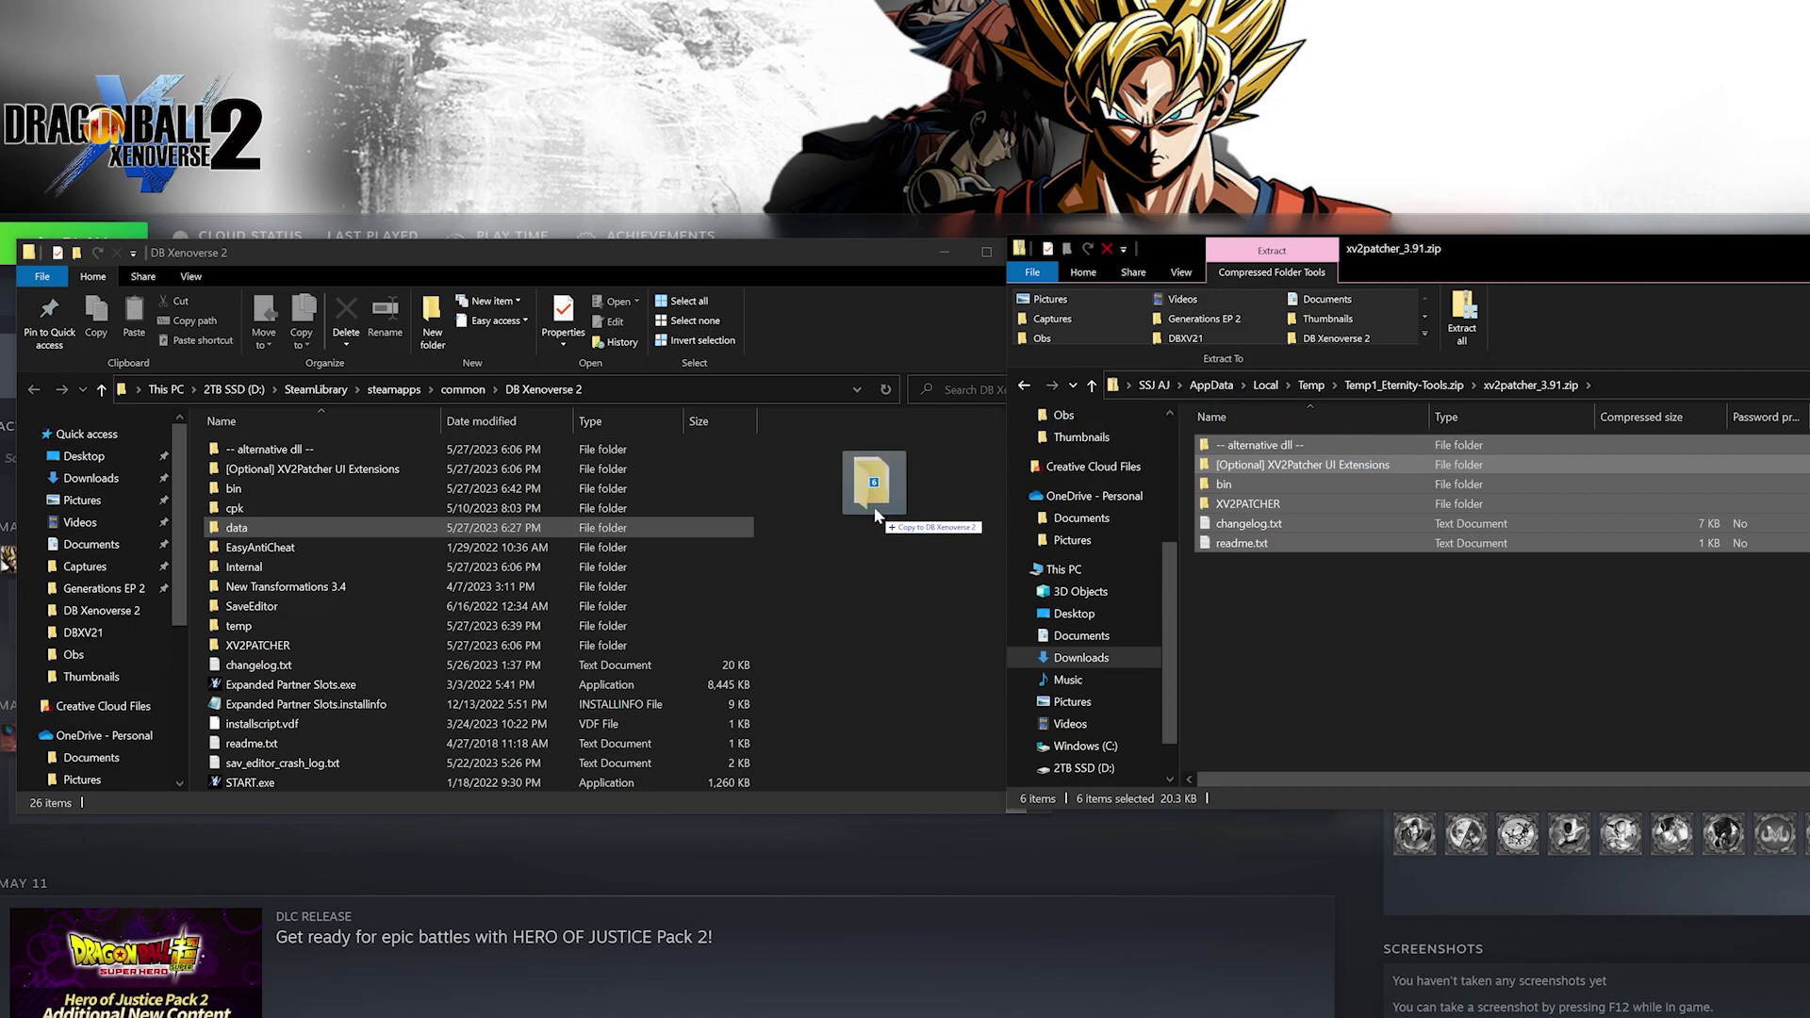
left_click_drag(875, 509, 877, 510)
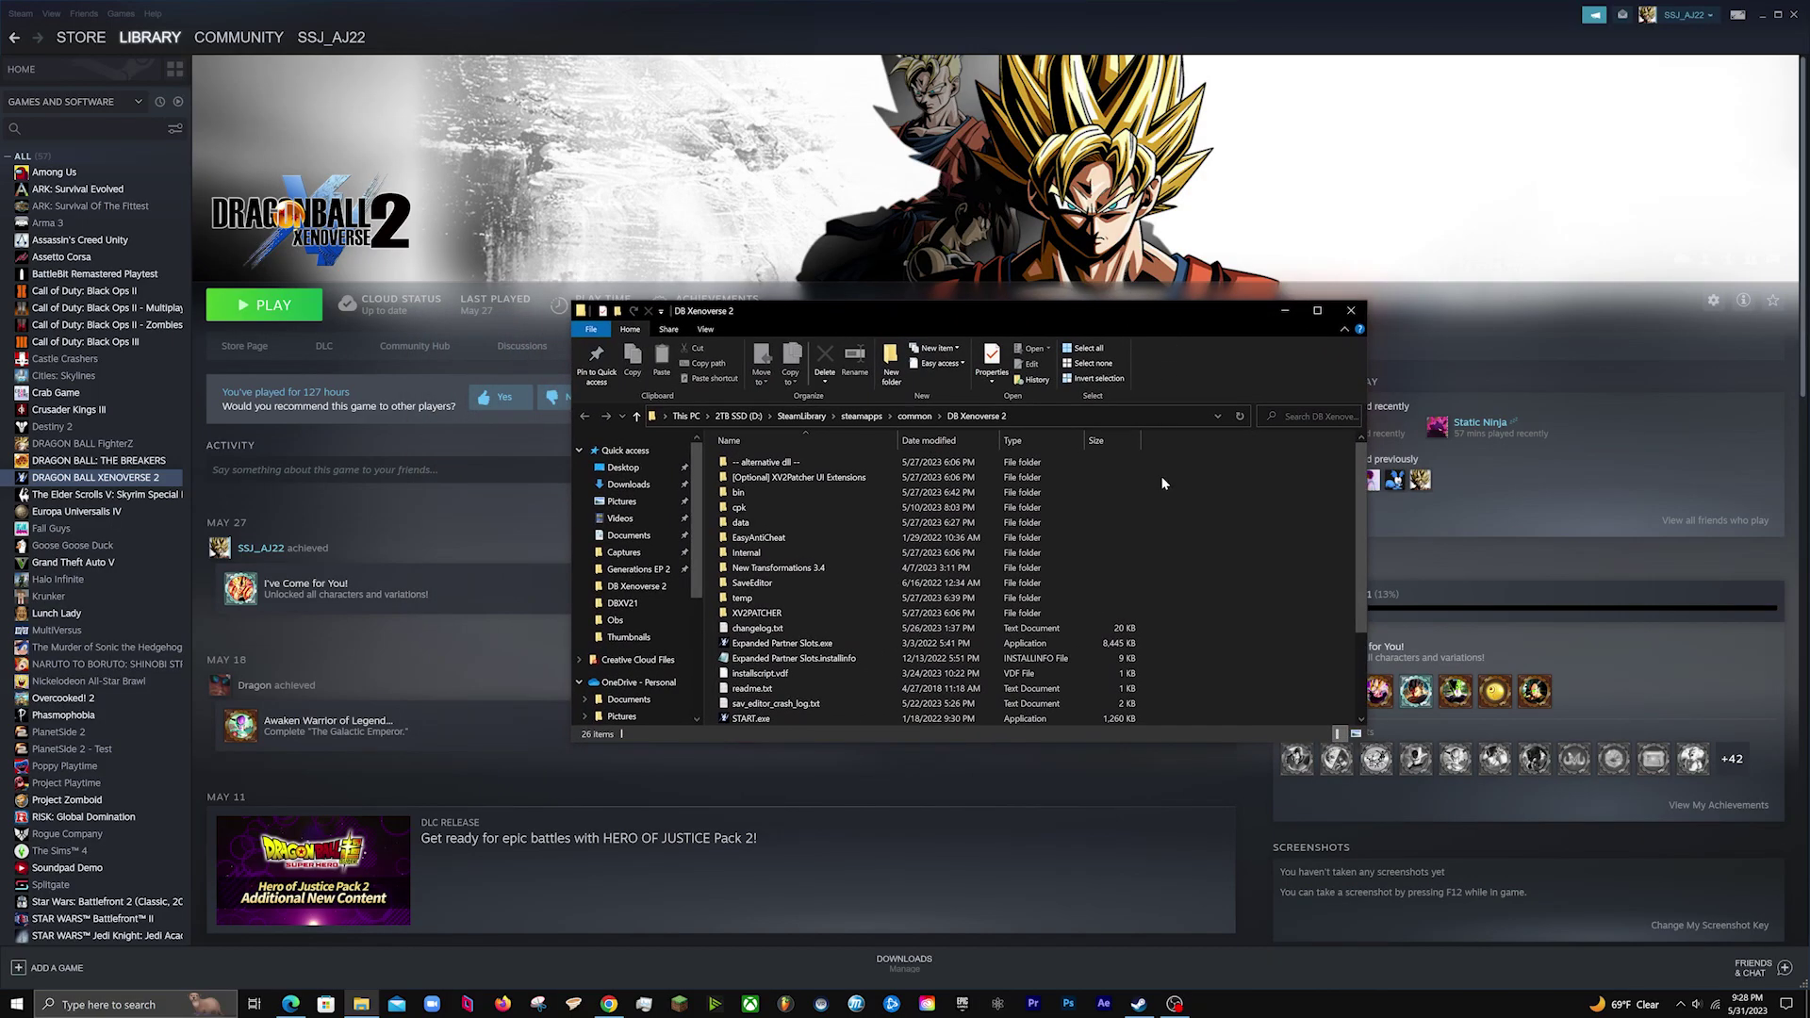
Run xv2ins.exe from the DB Xenoverse 2 folder to view XV2 Mods Installer, and close it again.
scroll(1163, 483, "down", 3)
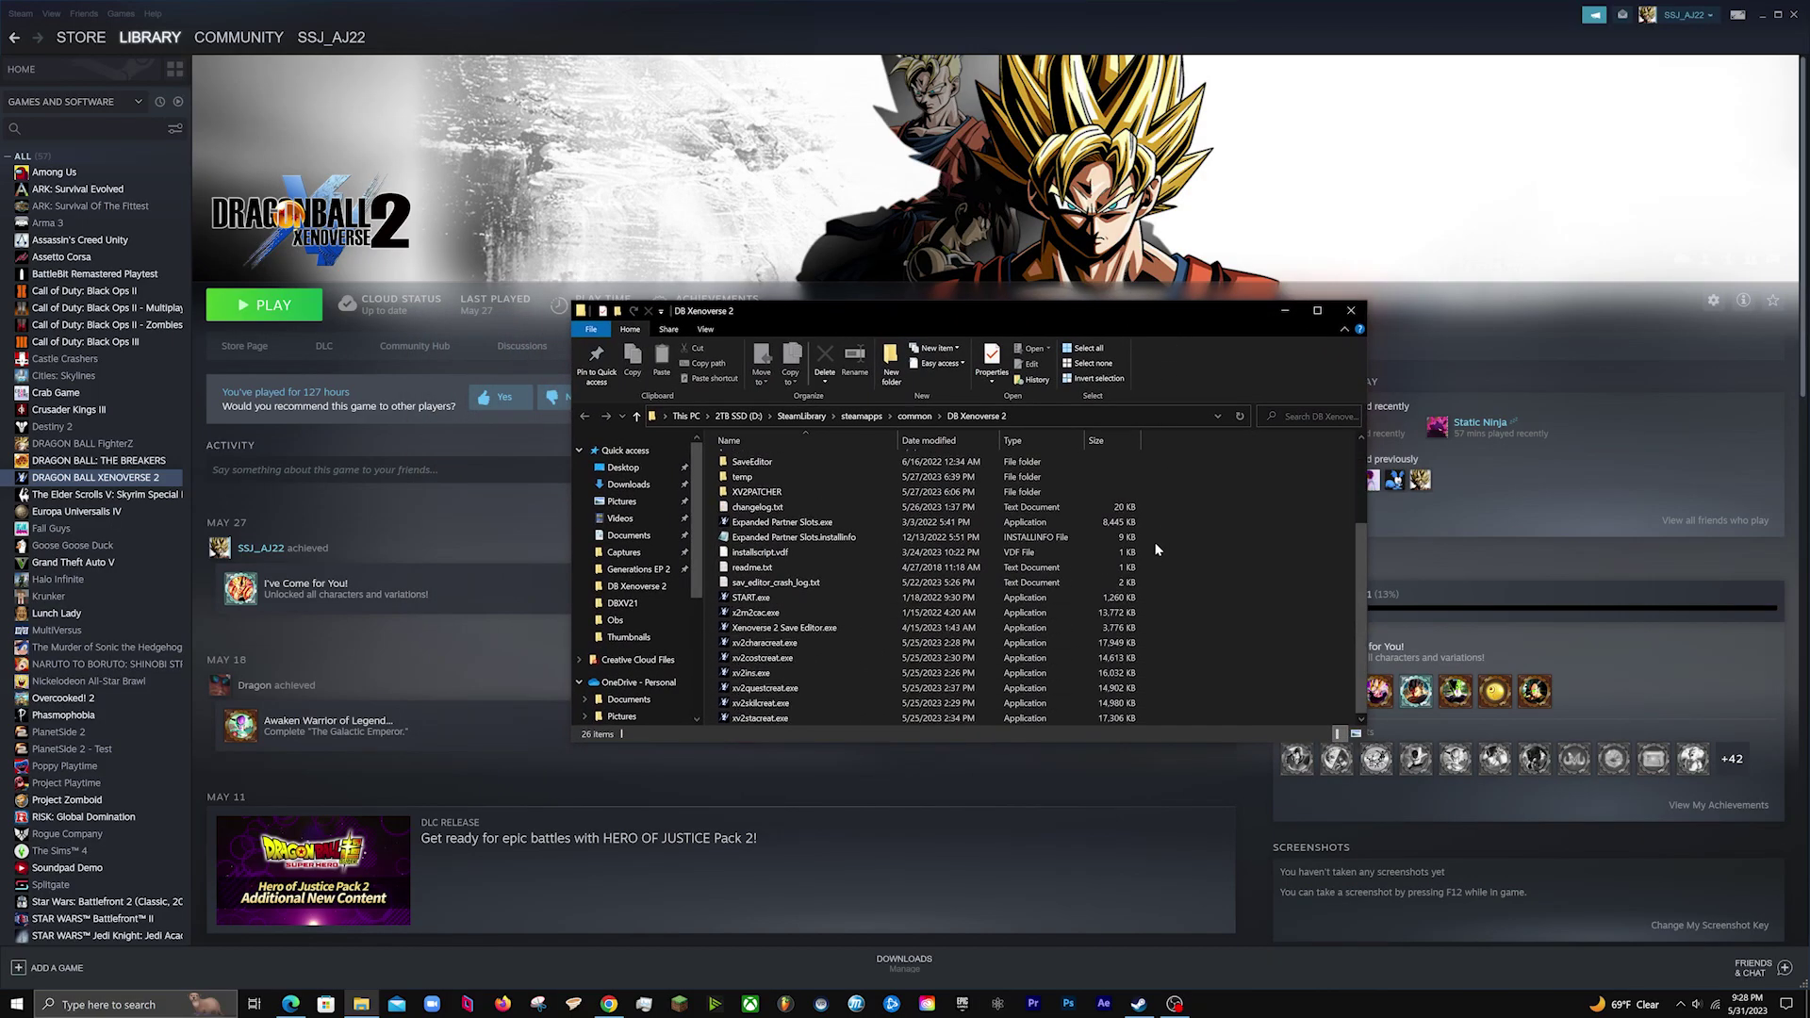
scroll(1155, 559, "up", 3)
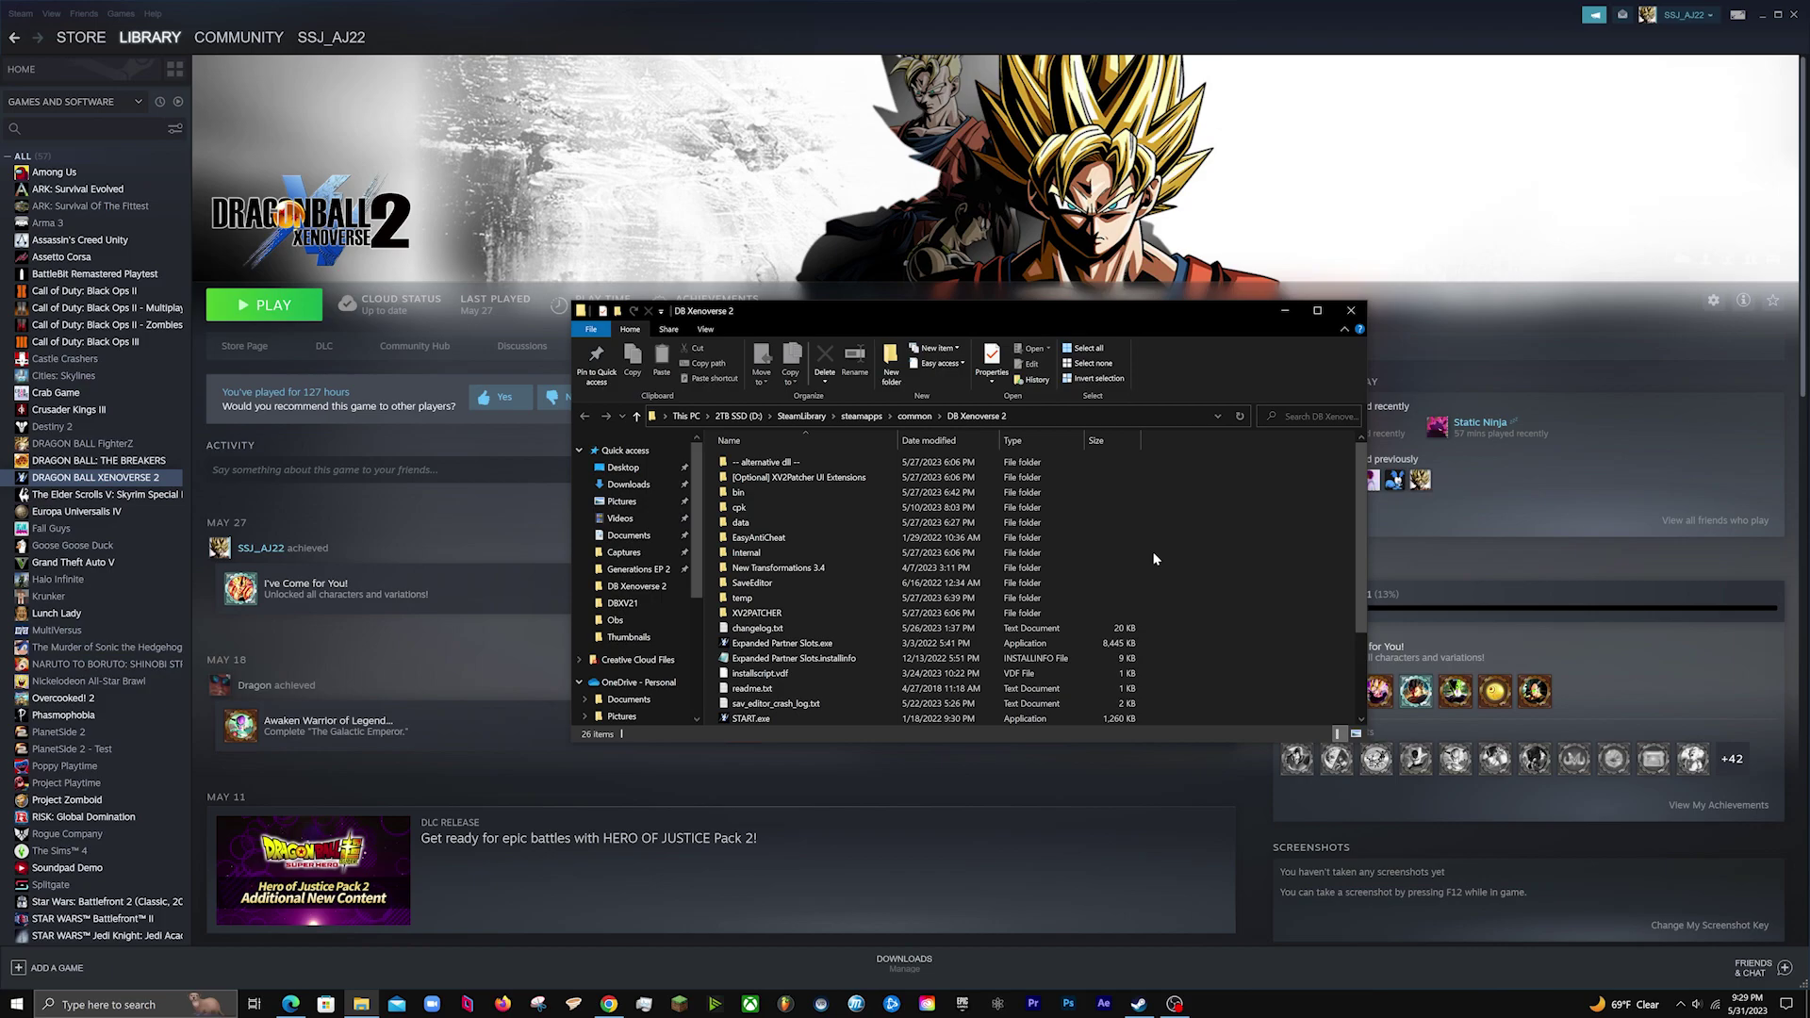
scroll(1150, 561, "down", 3)
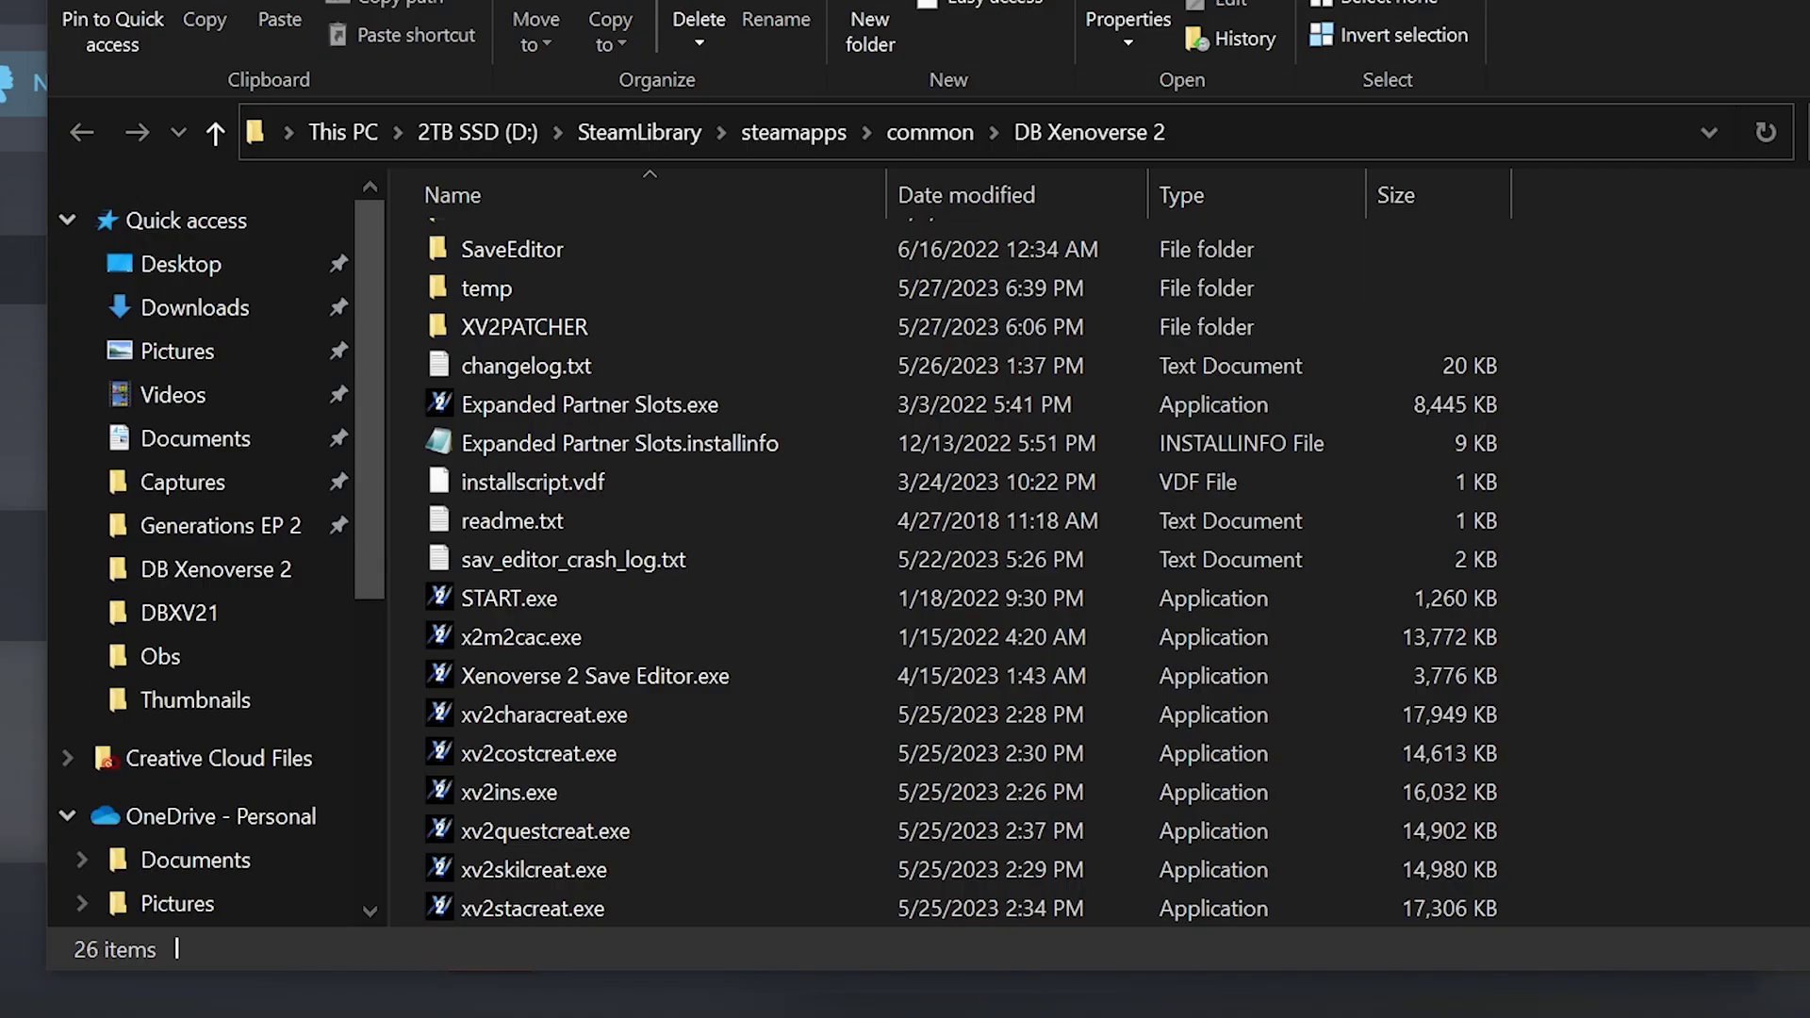
double_click(602, 792)
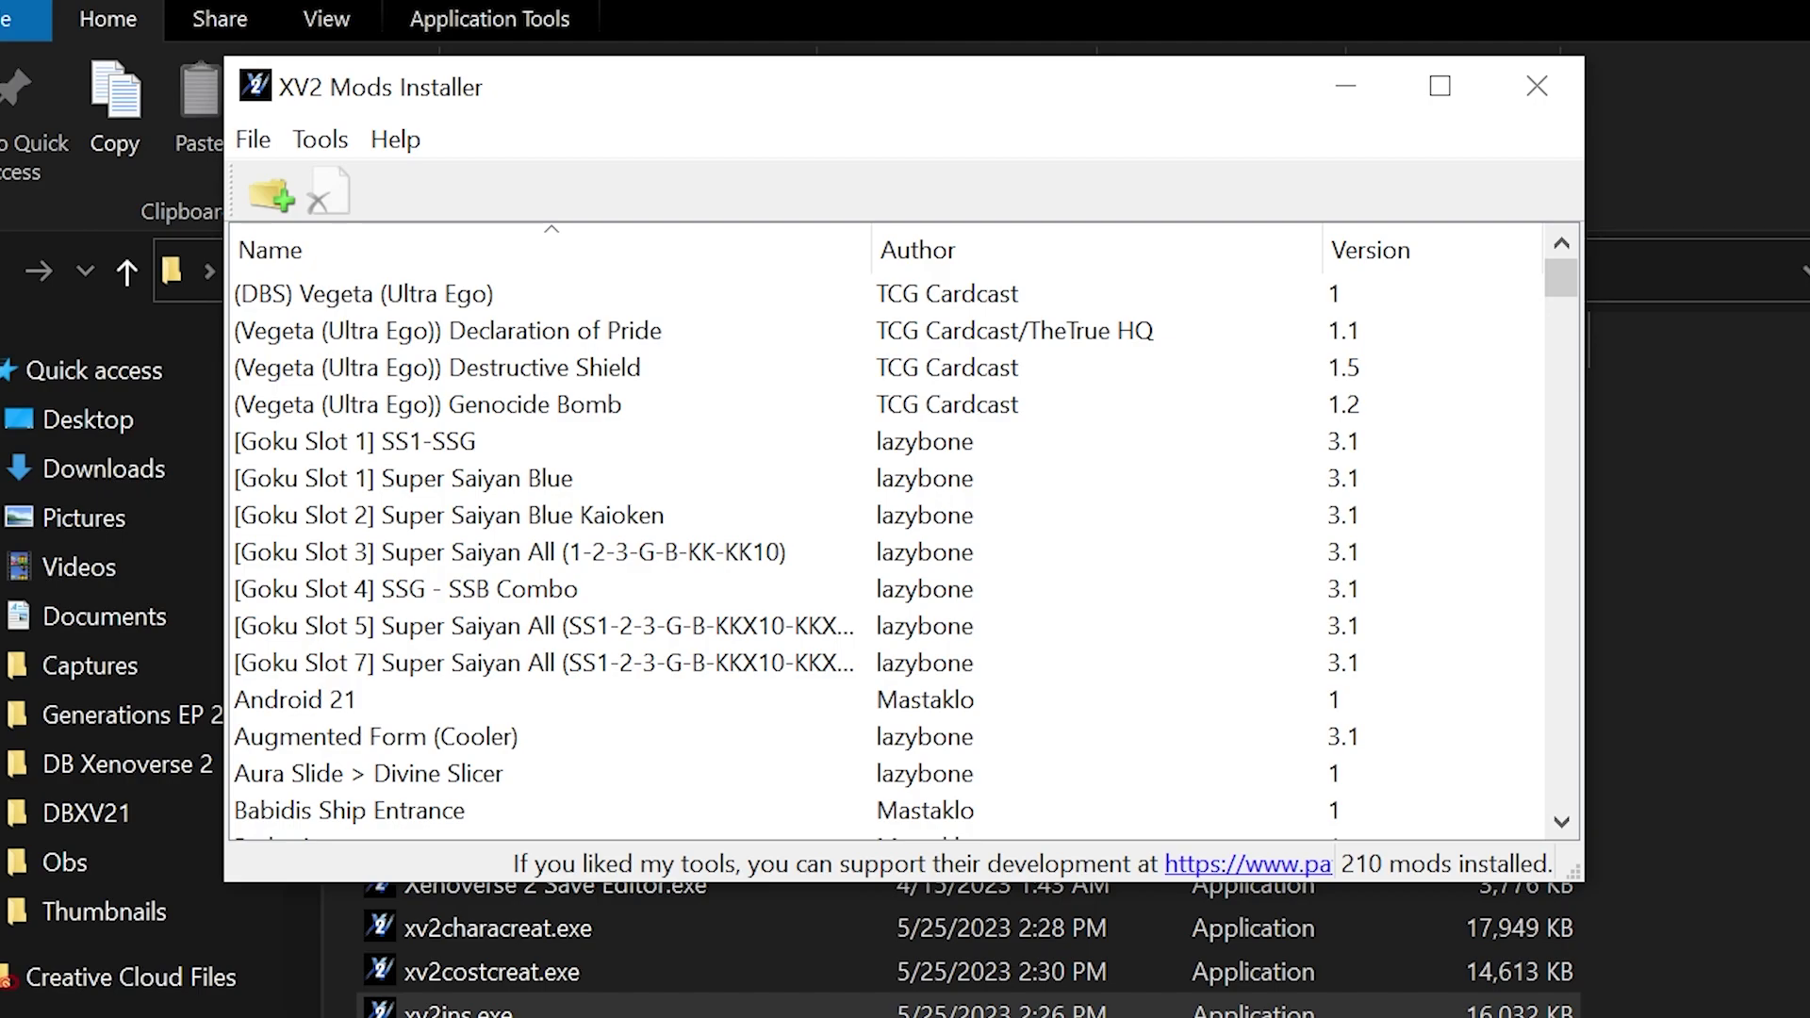
left_click(1537, 86)
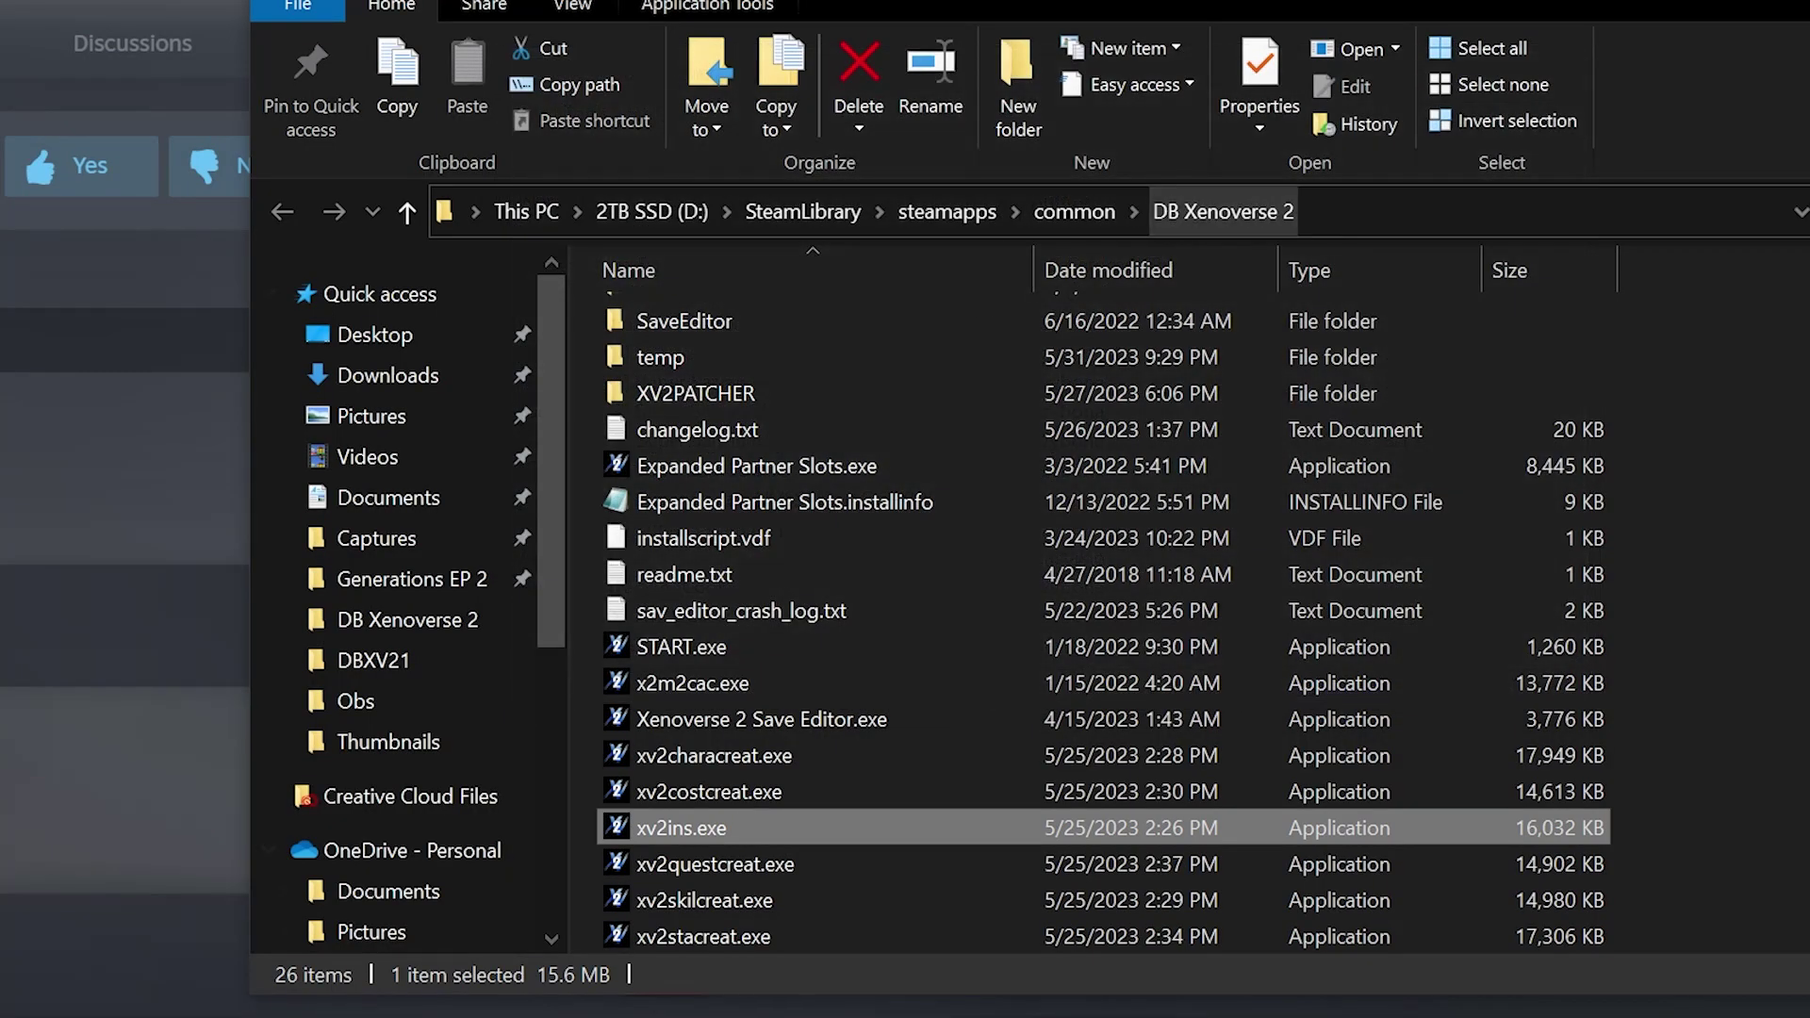
Browse from the 2TB SSD (D:) drive through SteamLibrary, steamapps and common to the DB Xenoverse 2 folder.
scroll(420, 795, "down", 3)
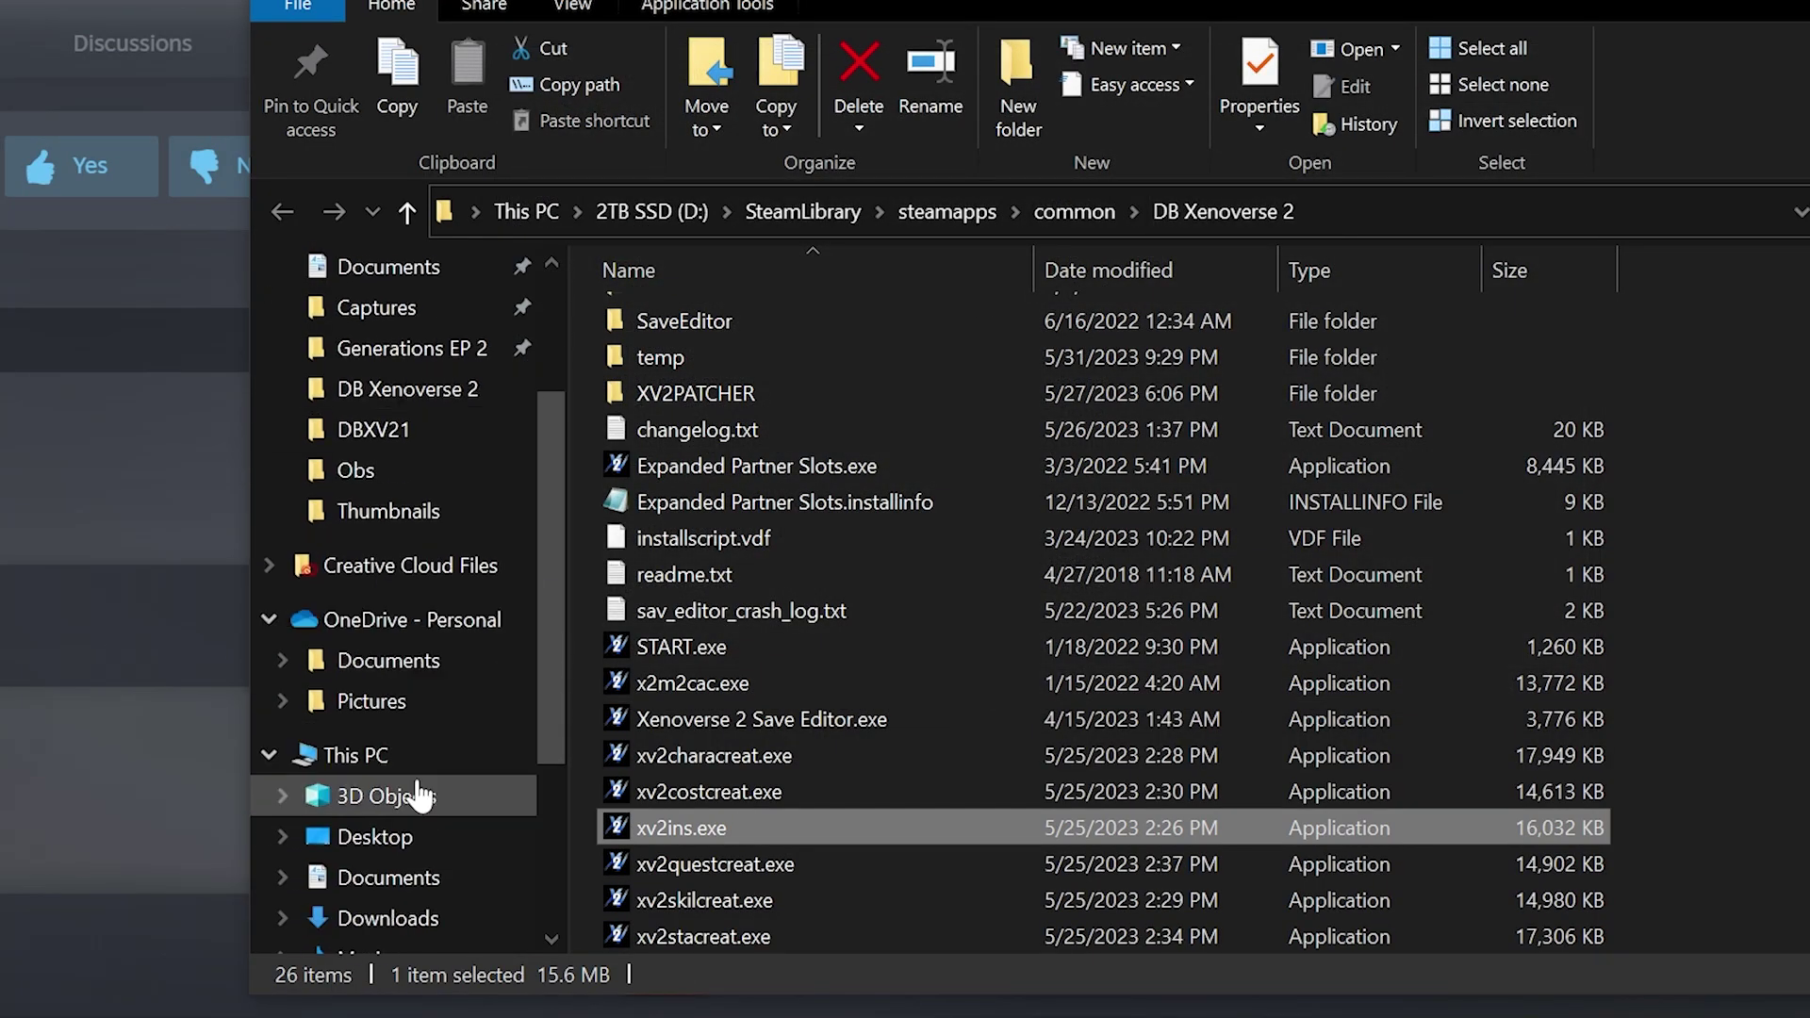
scroll(419, 795, "down", 3)
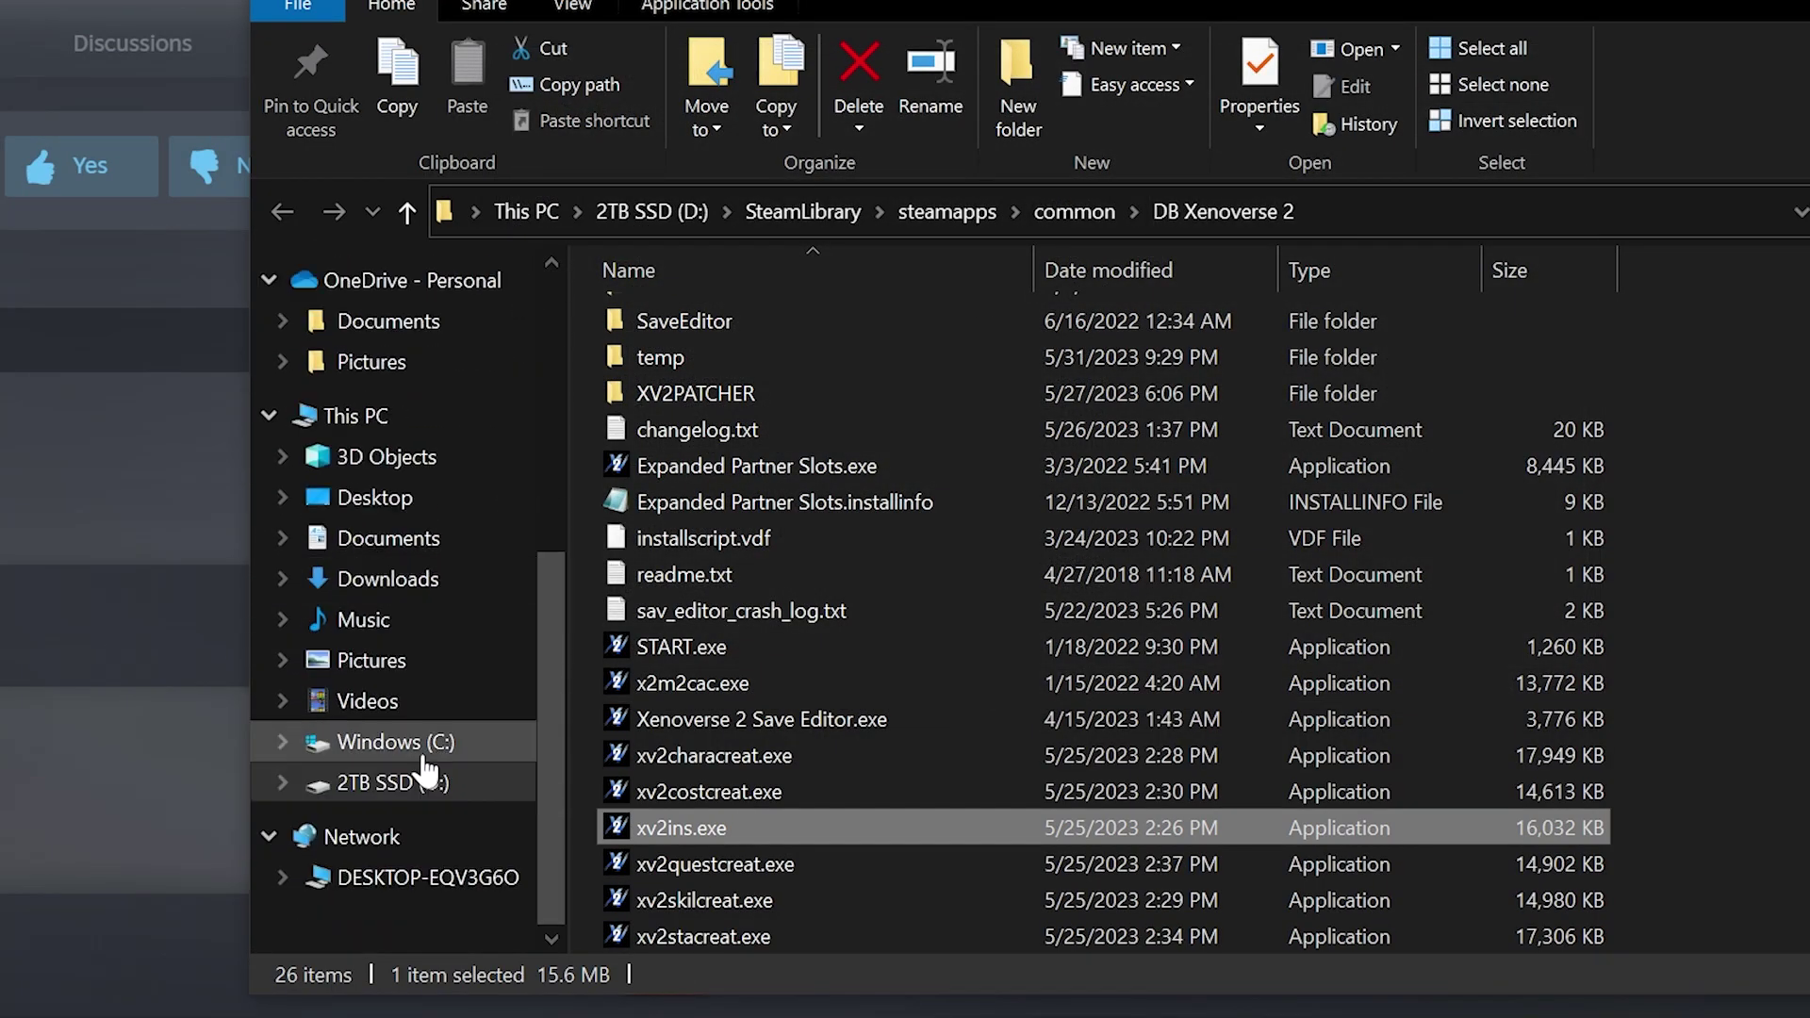
left_click(425, 743)
left_click(426, 787)
scroll(943, 754, "down", 2)
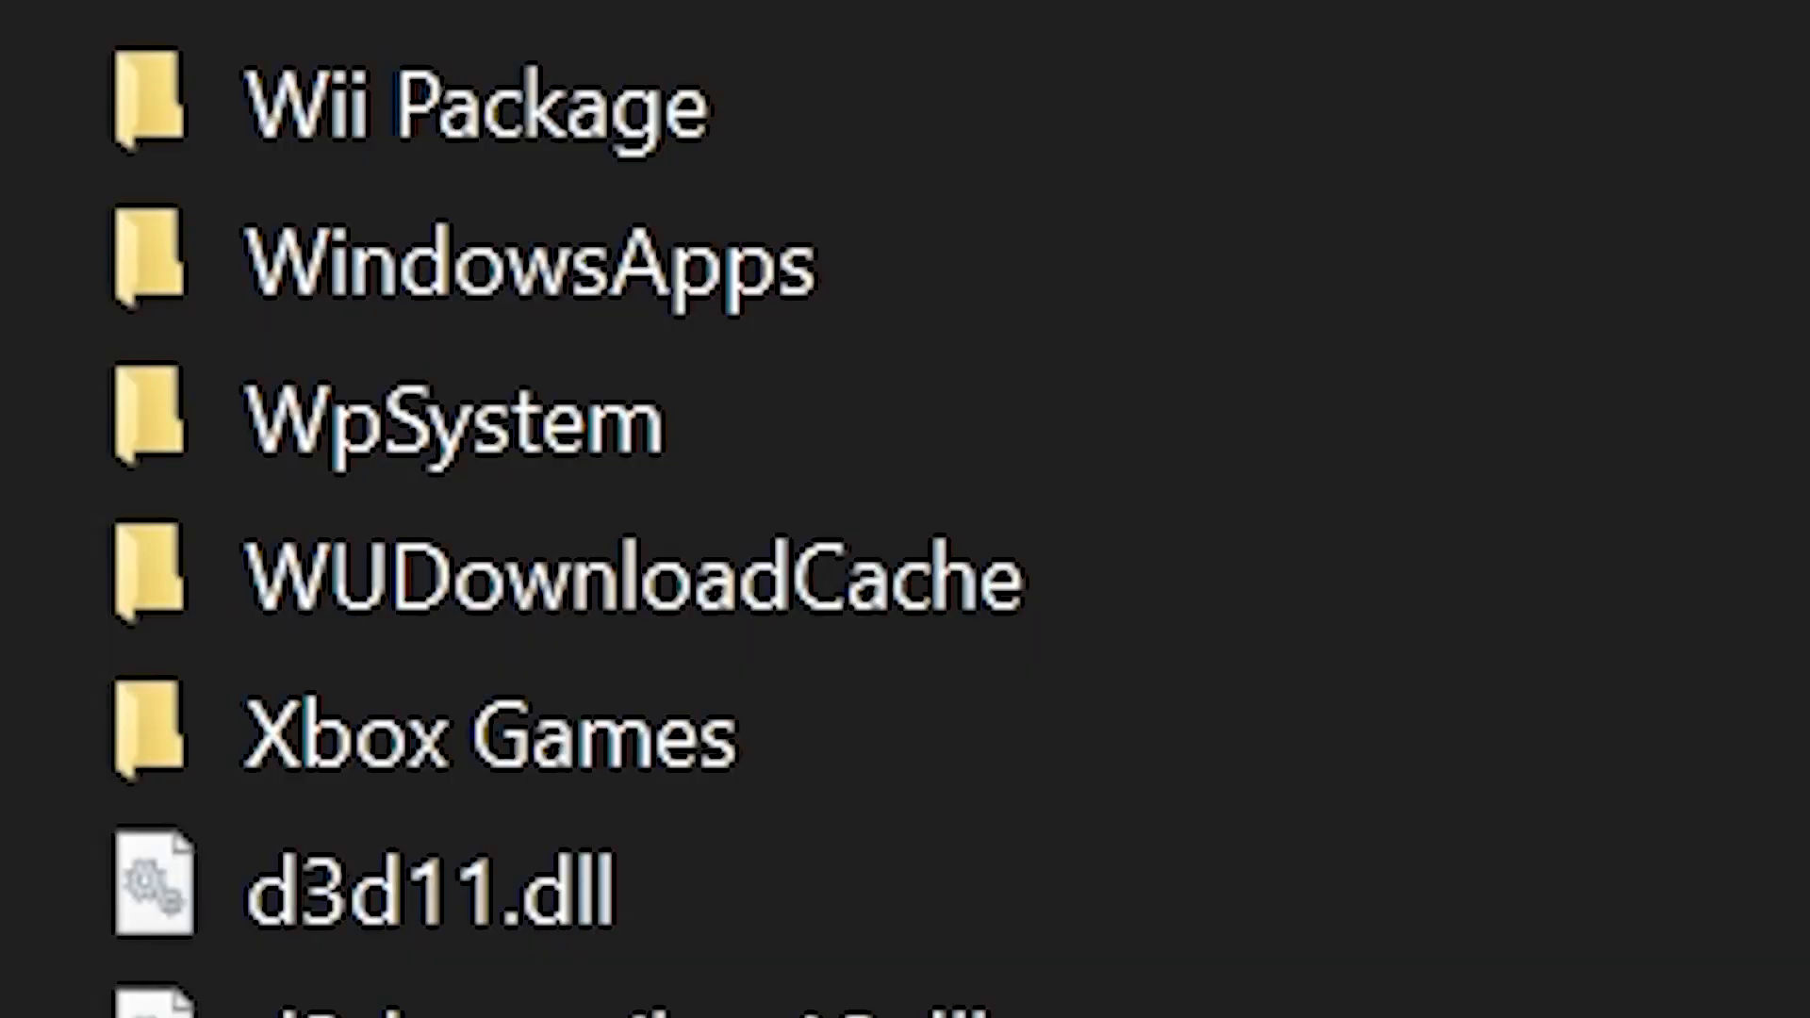
scroll(801, 566, "up", 2)
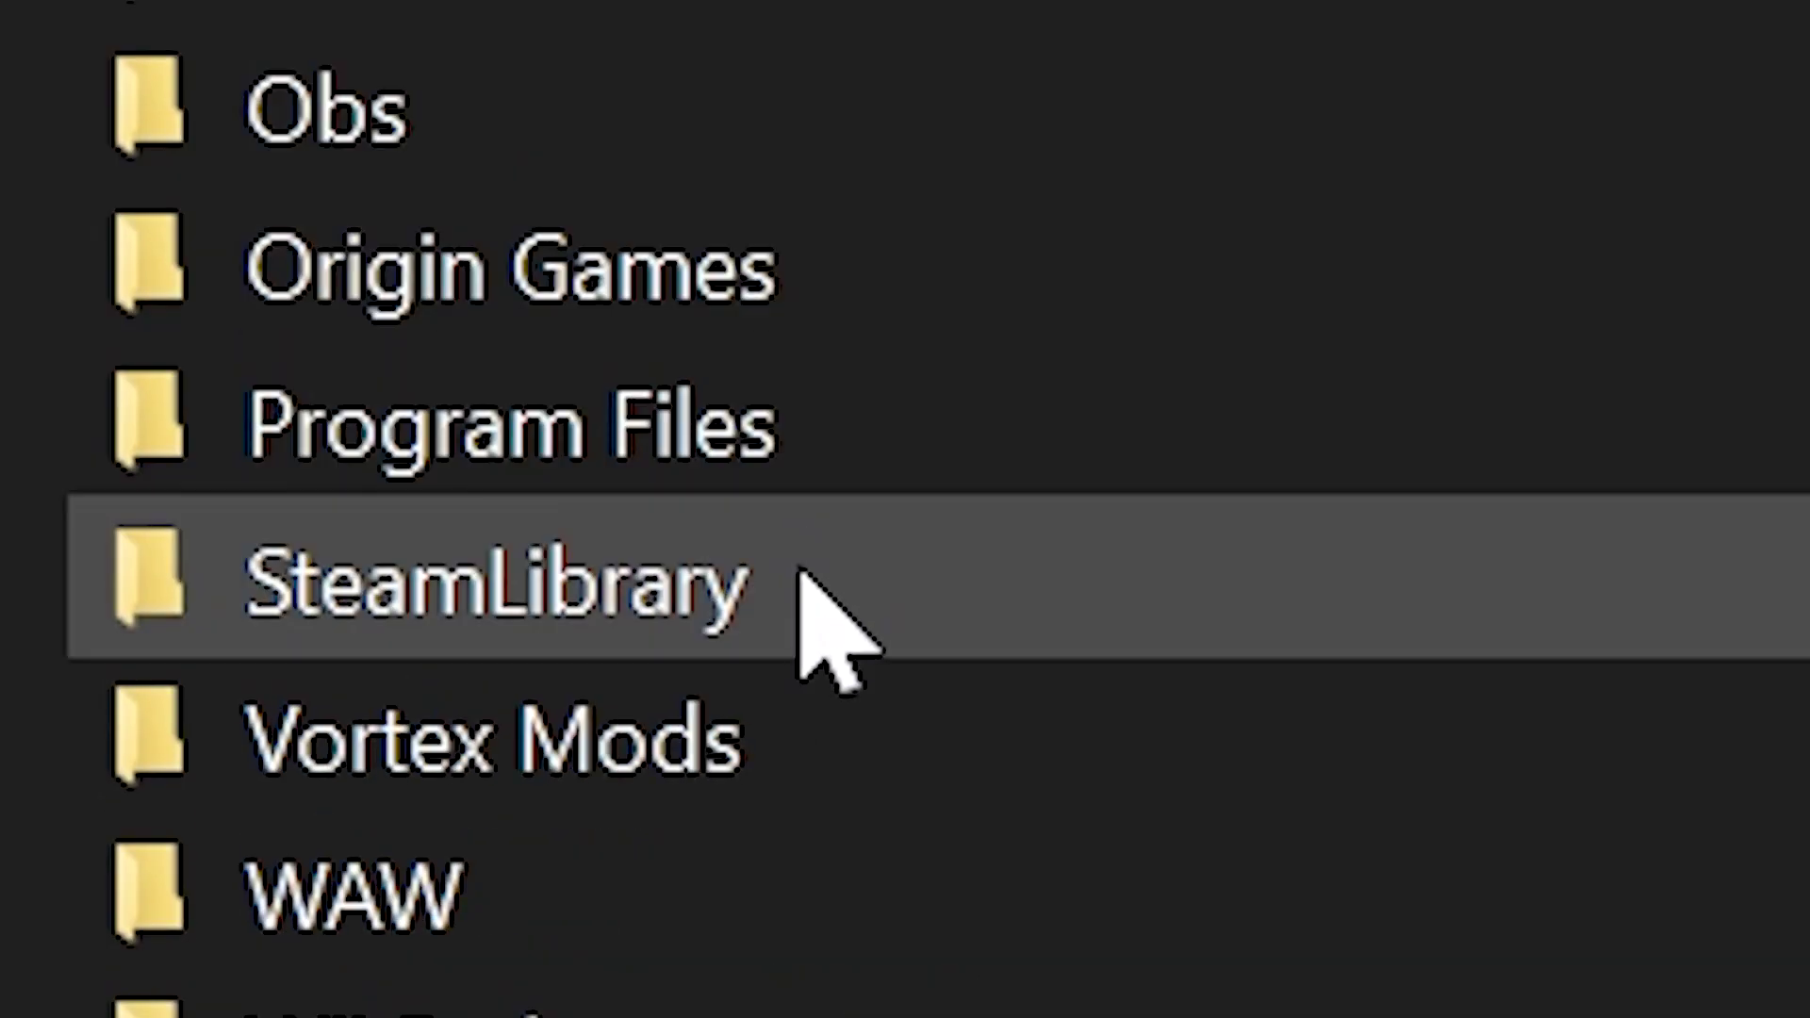
double_click(803, 576)
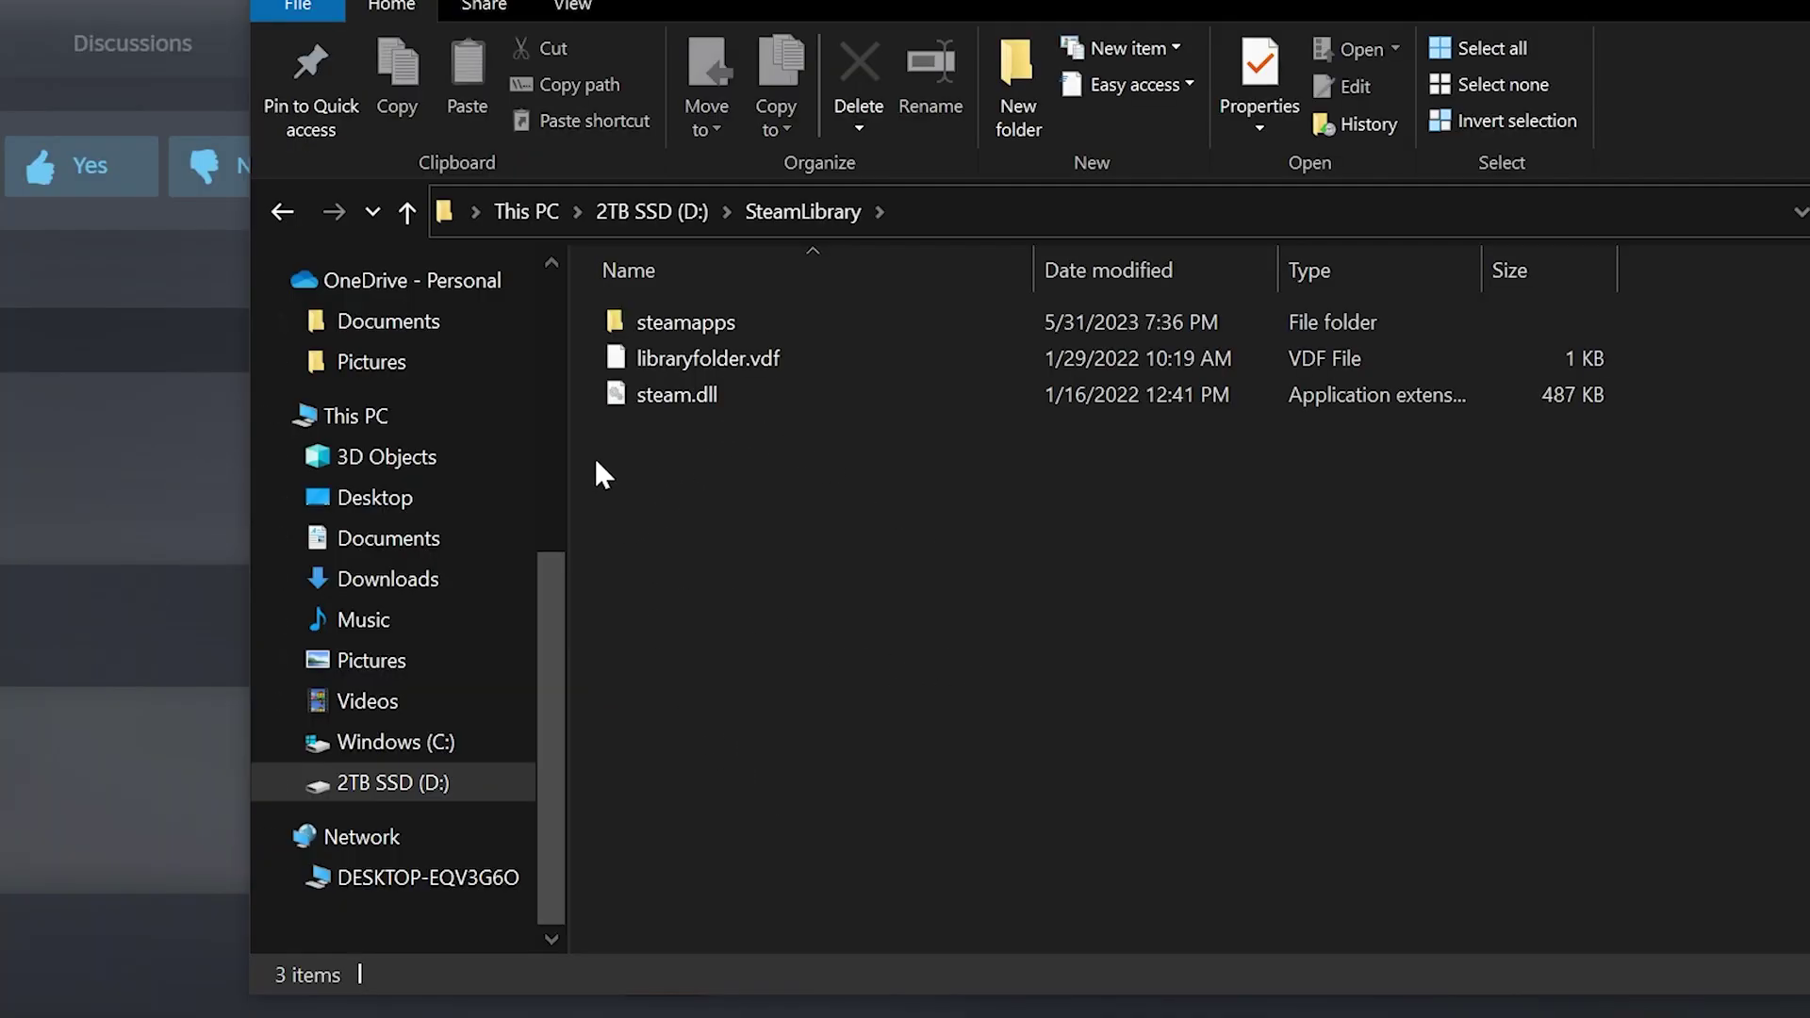
double_click(840, 321)
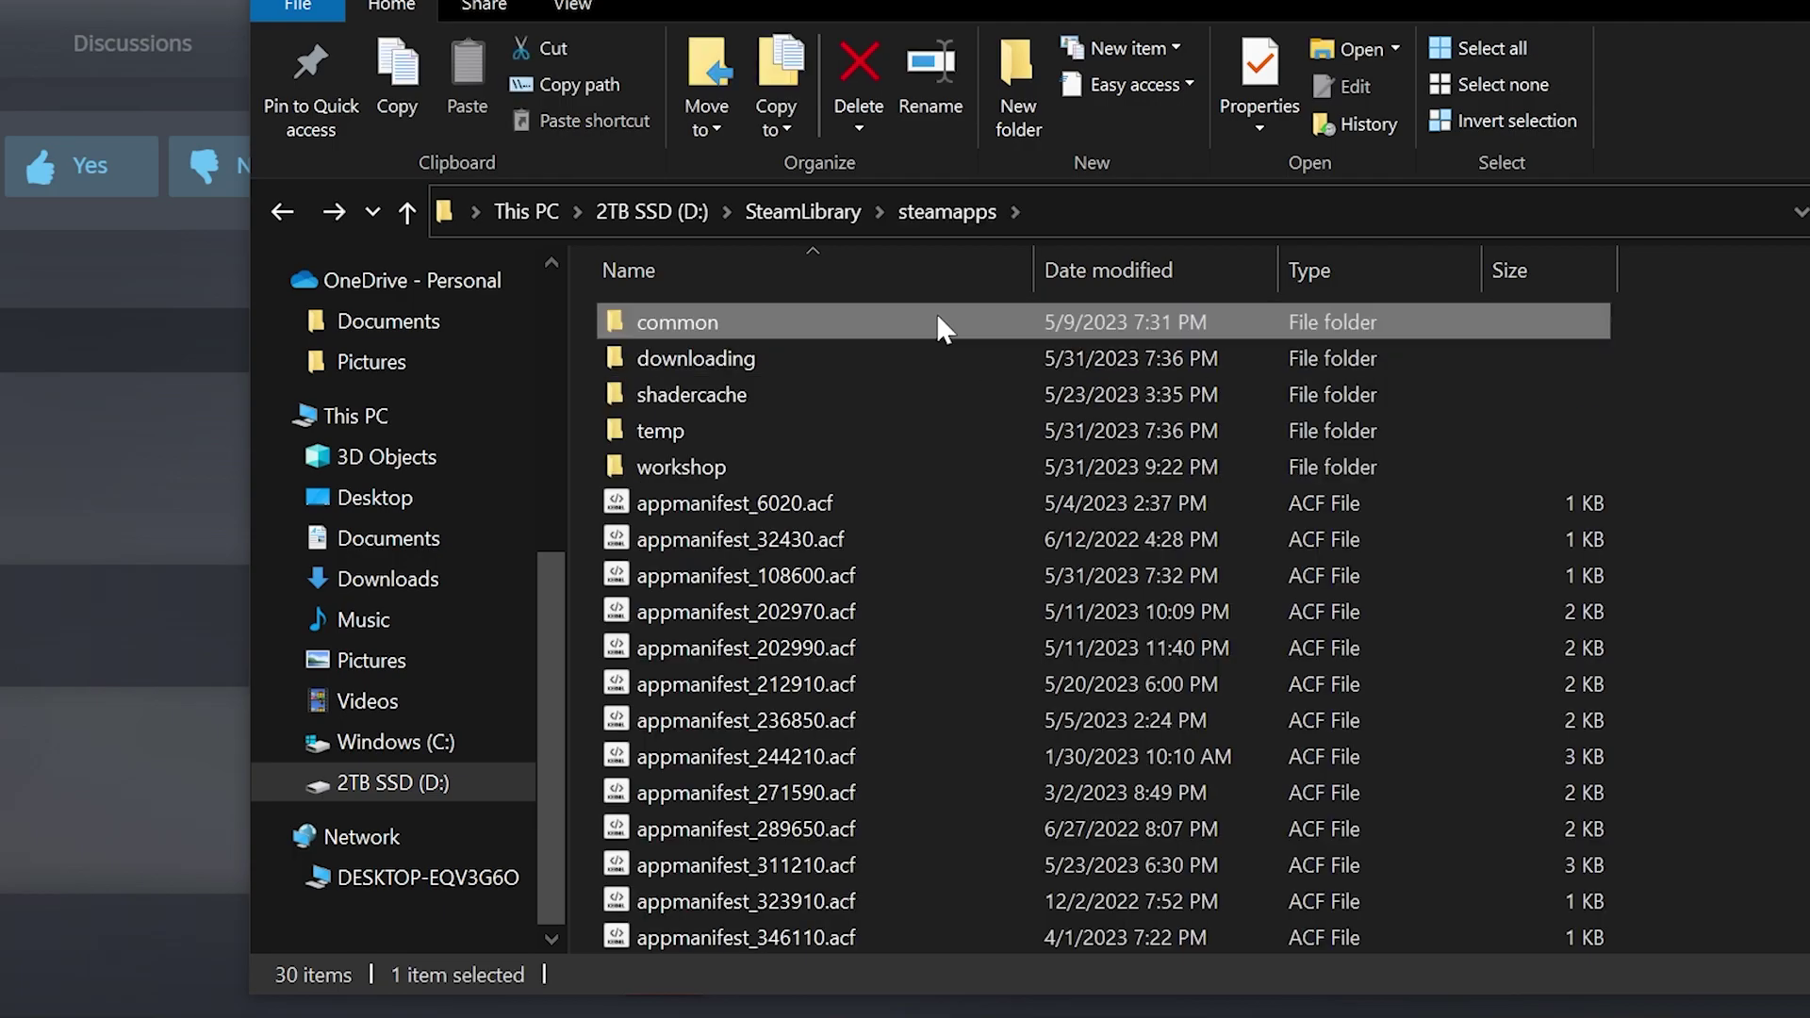
double_click(938, 323)
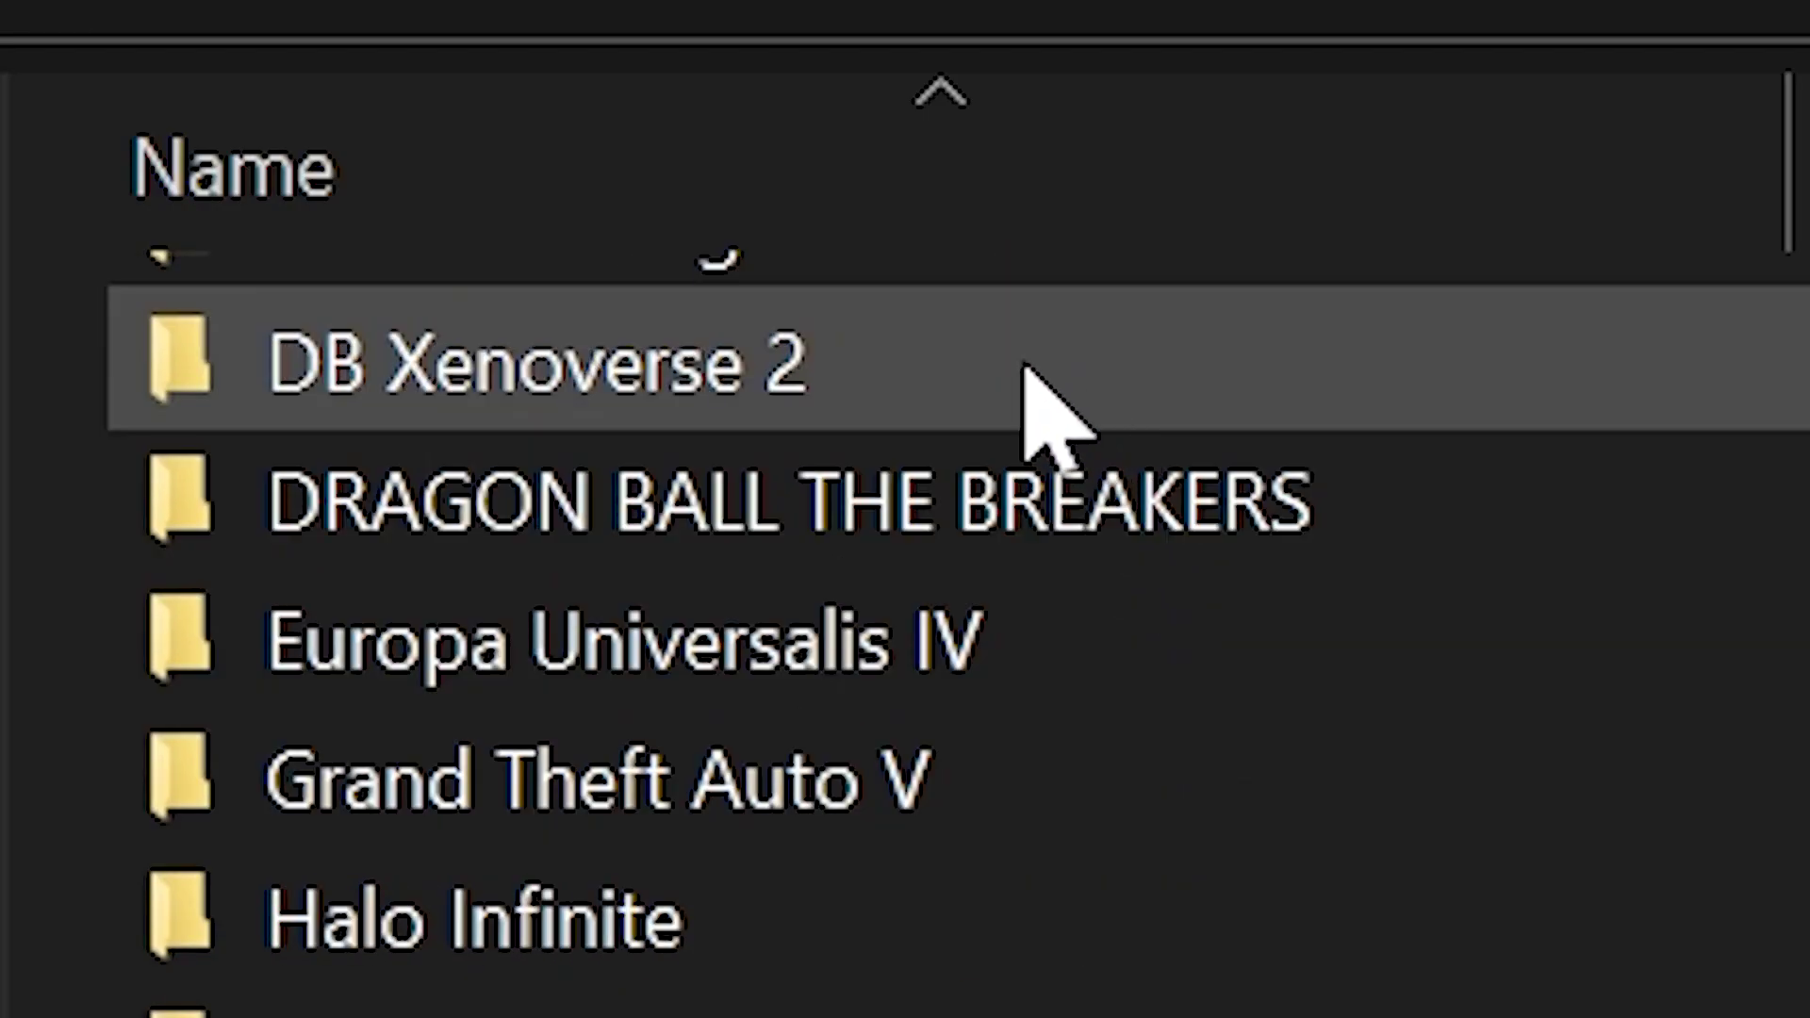
left_click(1026, 368)
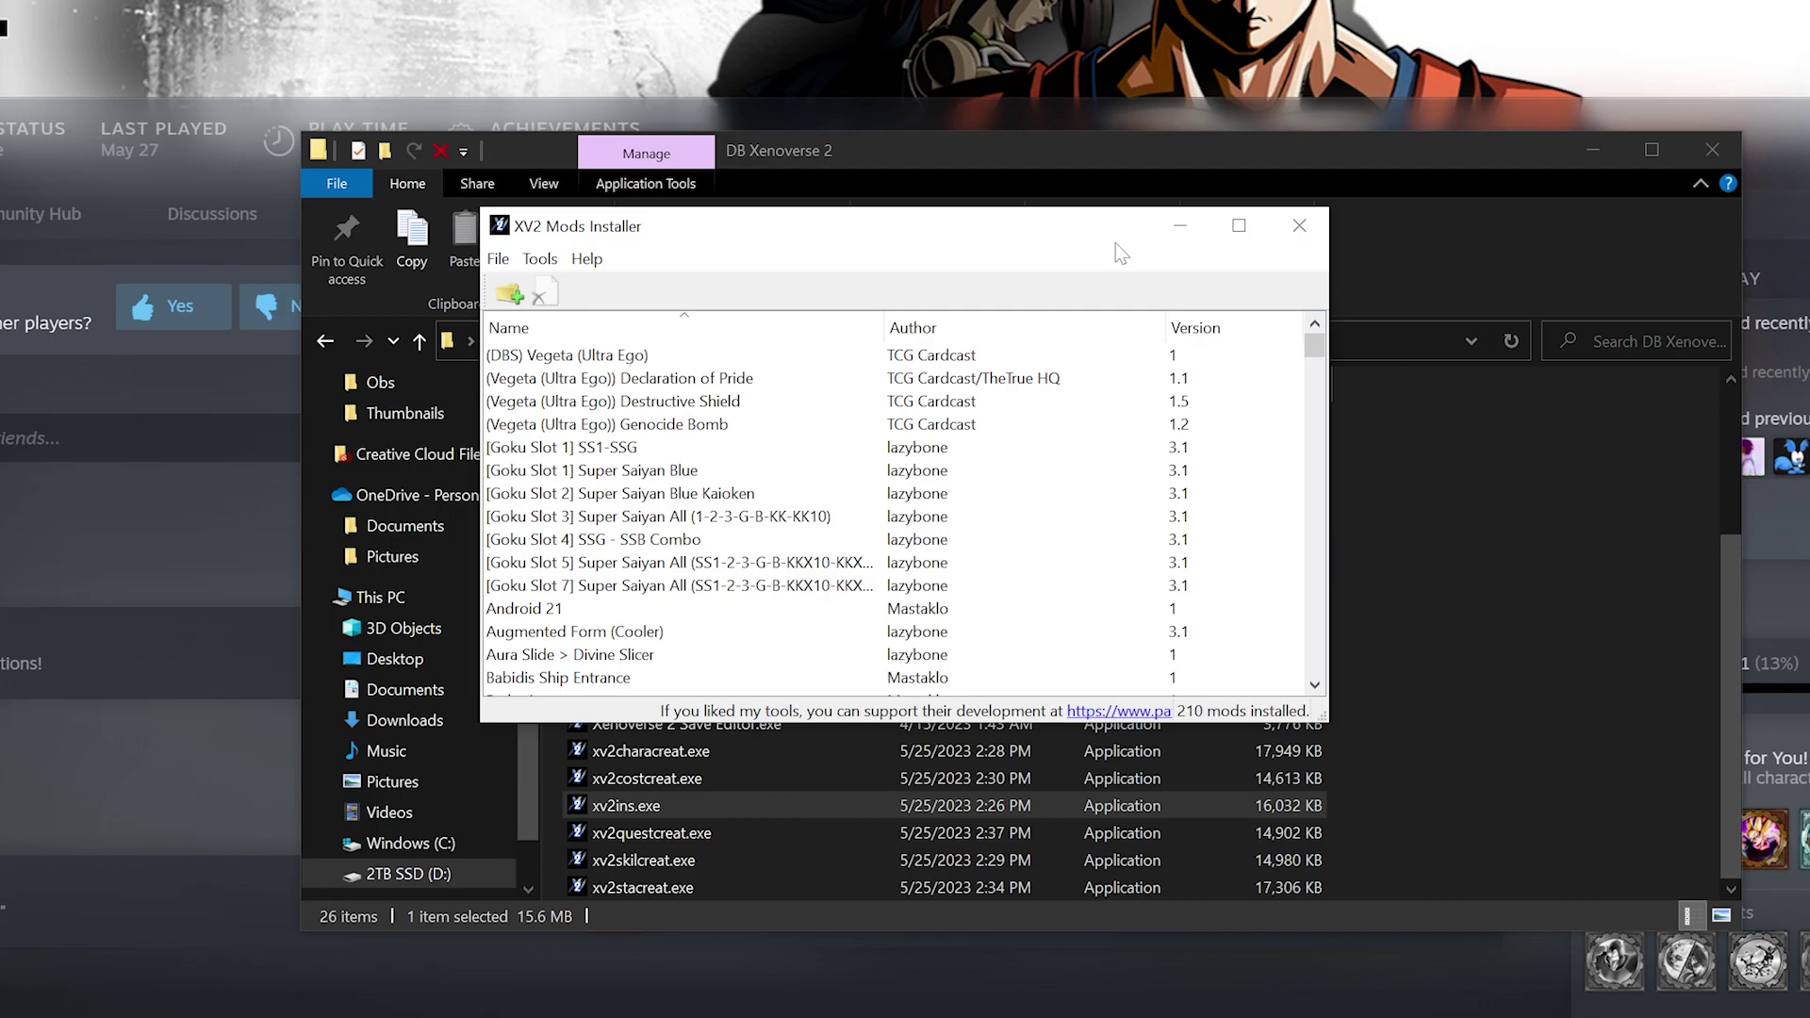
Look through the list of installed mods in XV2 Mods Installer.
scroll(873, 500, "down", 6)
scroll(873, 494, "up", 6)
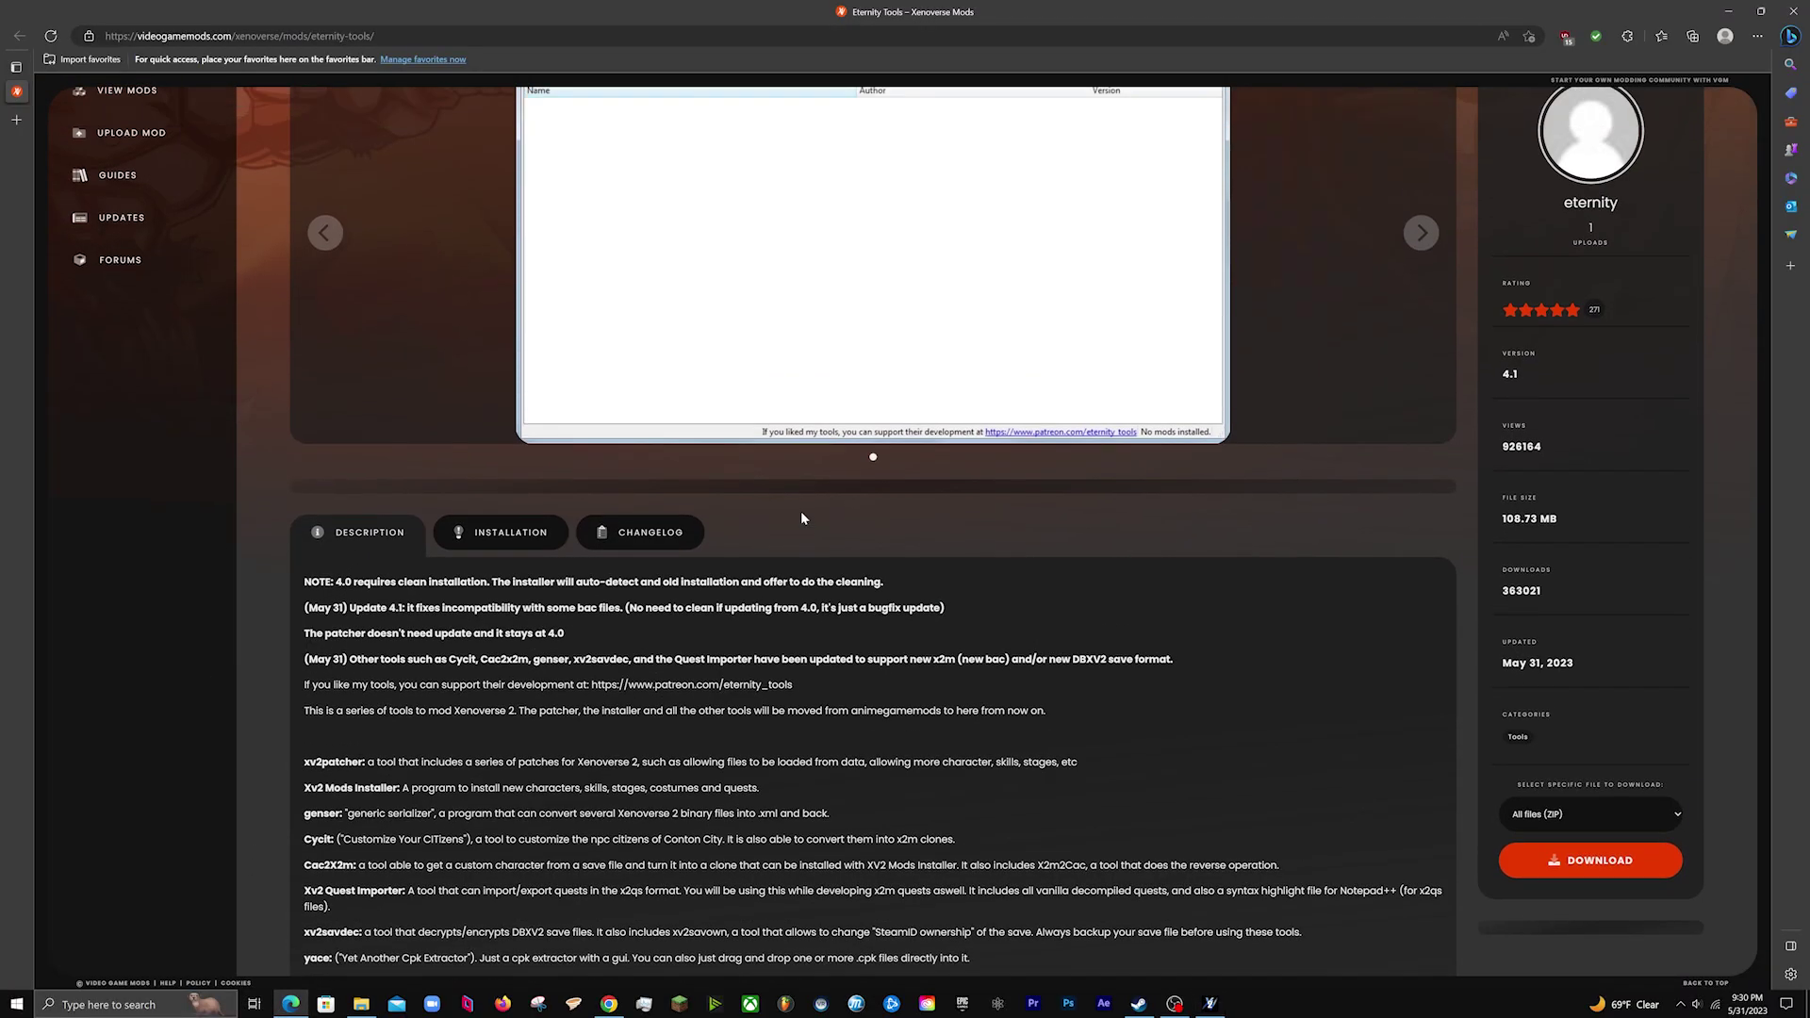
Open the Xenoverse mod listing on videogamemods.com and look through the latest mods.
scroll(802, 518, "up", 4)
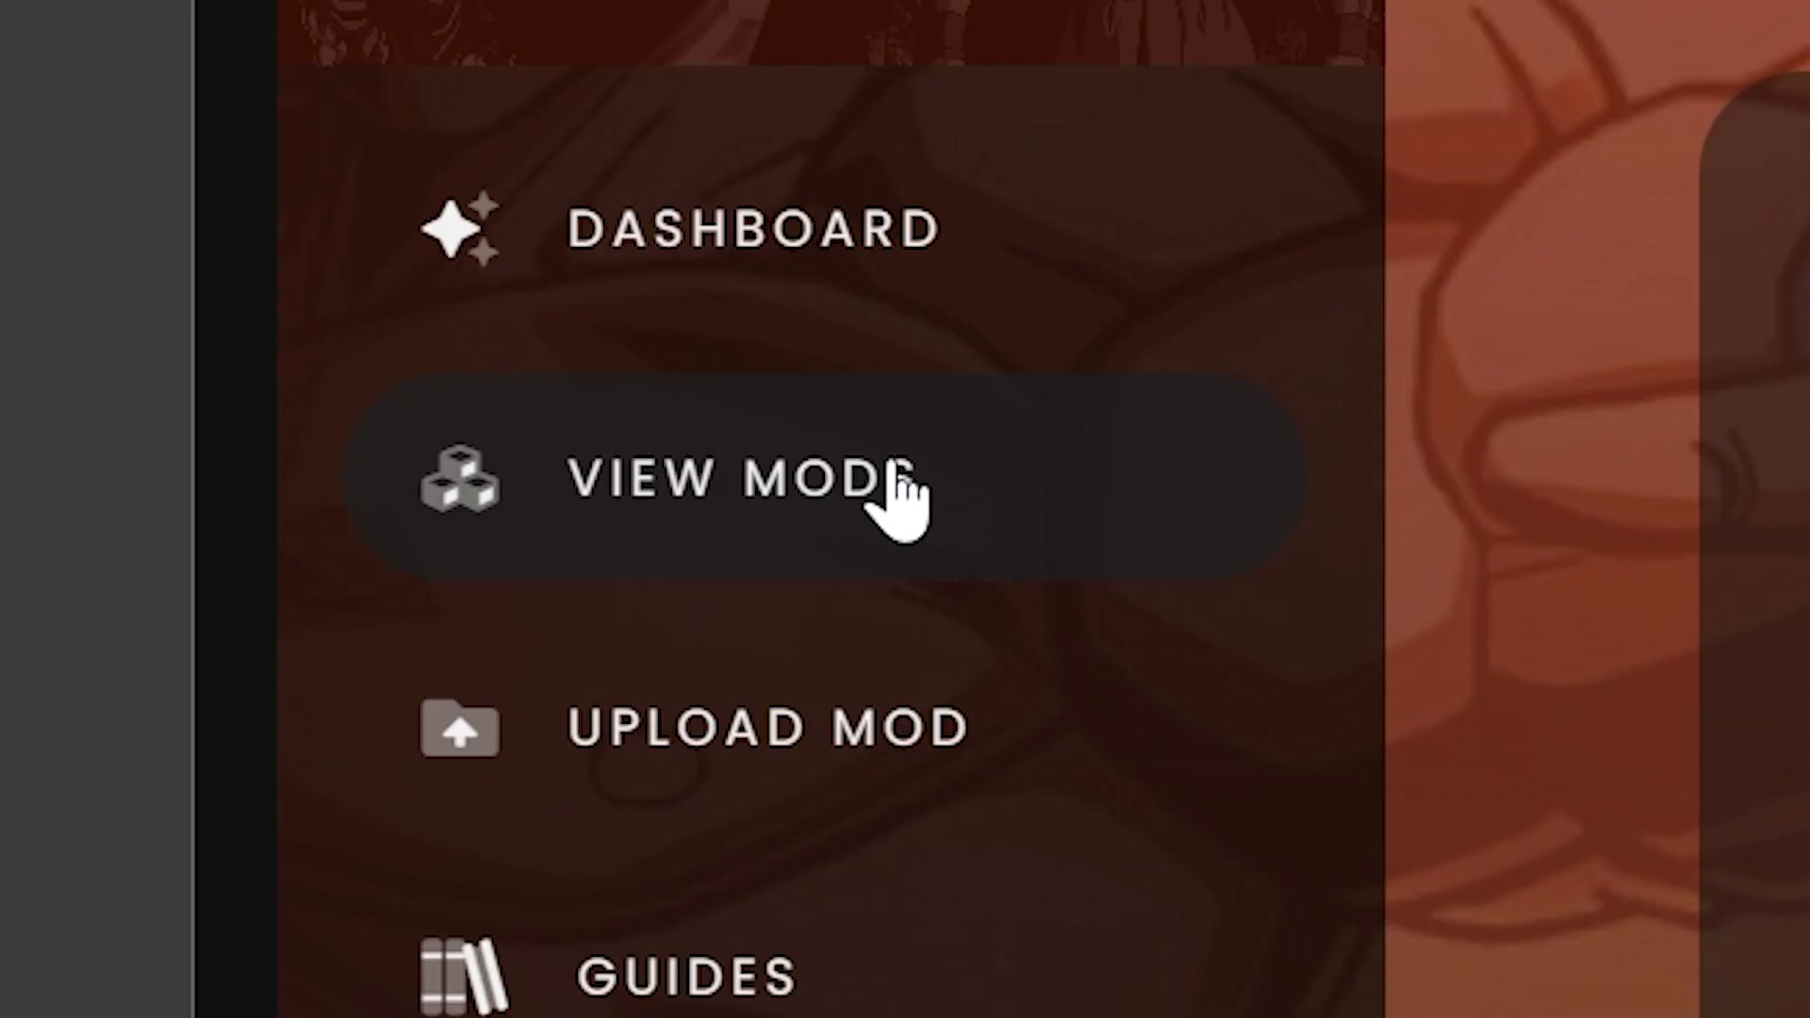
left_click(896, 467)
scroll(911, 586, "down", 3)
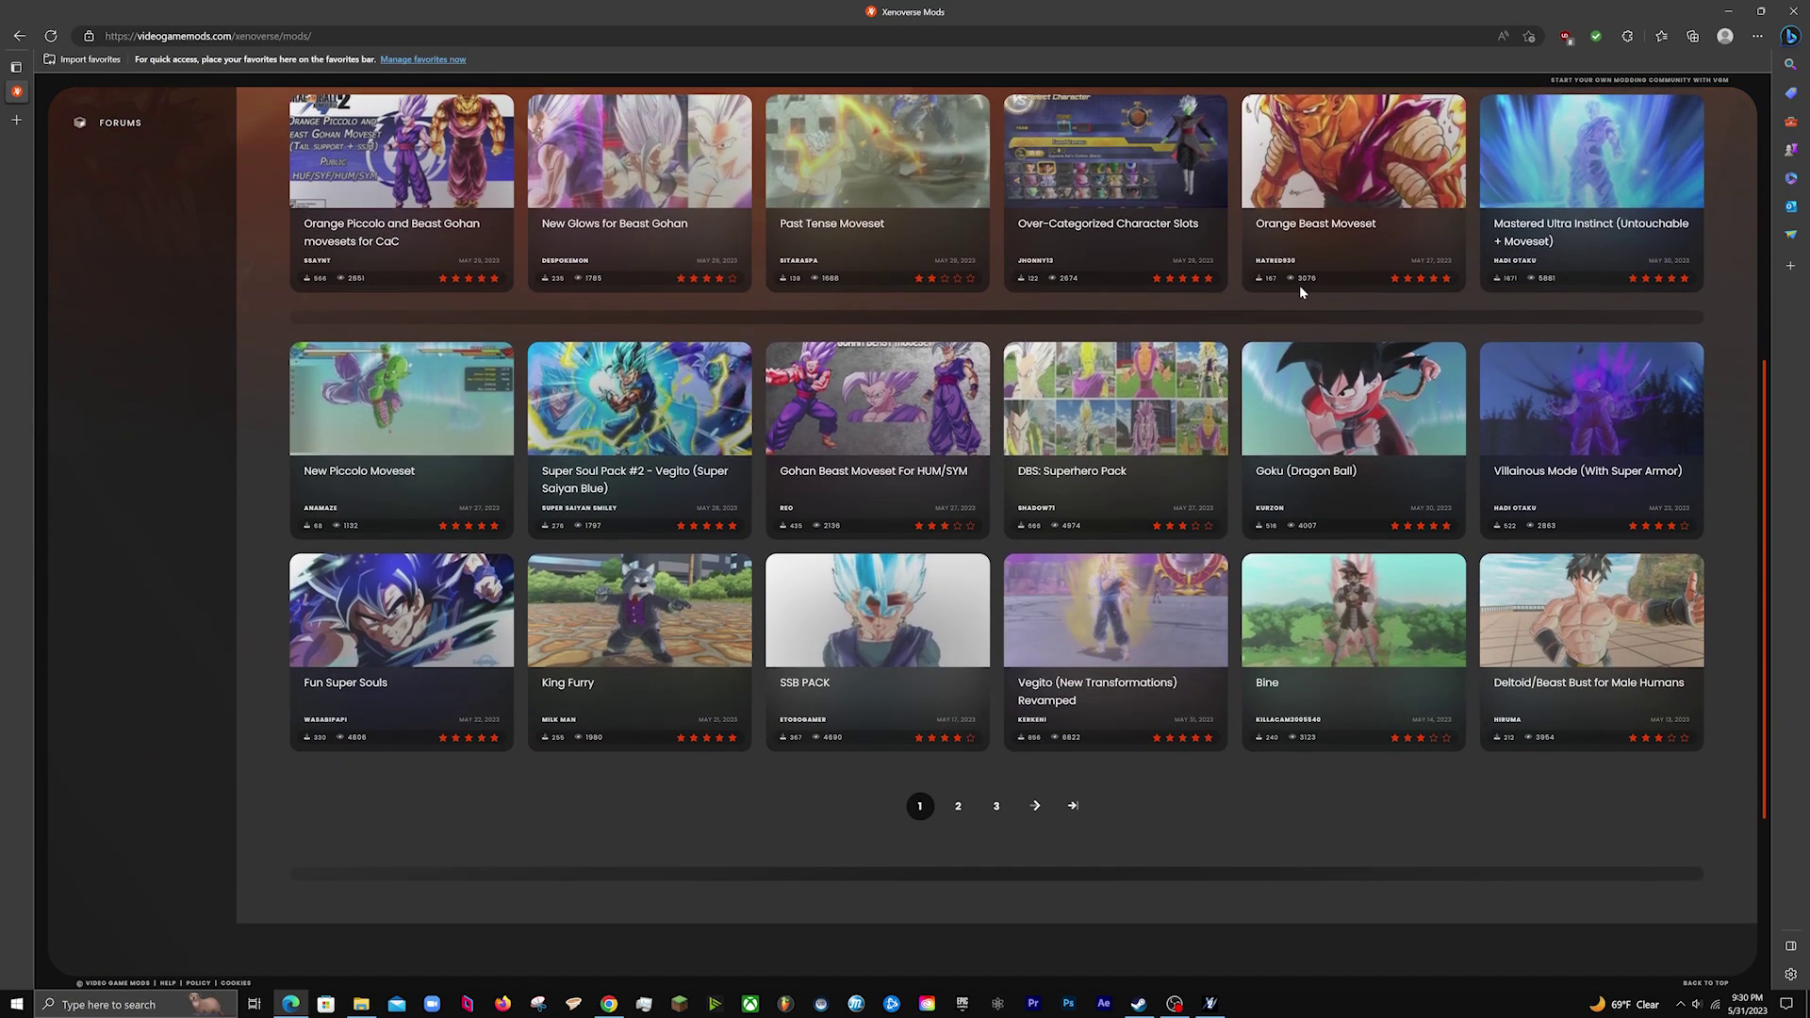
scroll(911, 587, "up", 5)
scroll(1235, 370, "down", 2)
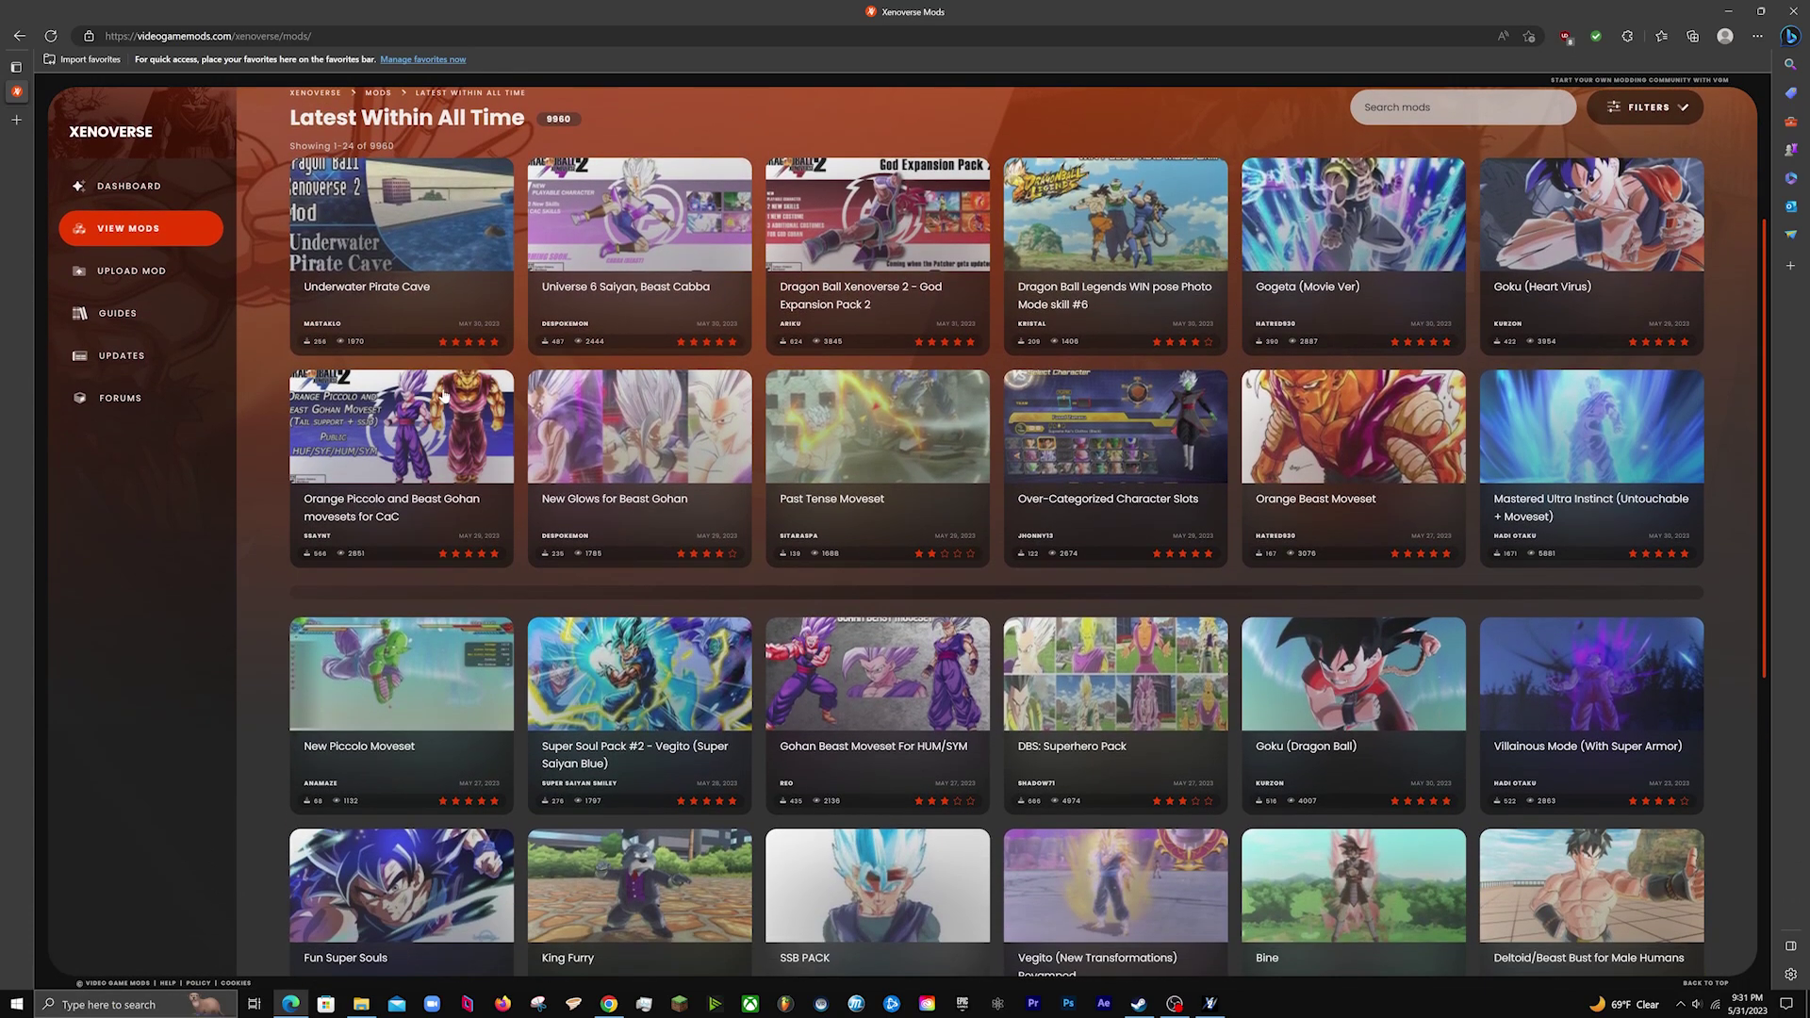
scroll(632, 431, "down", 3)
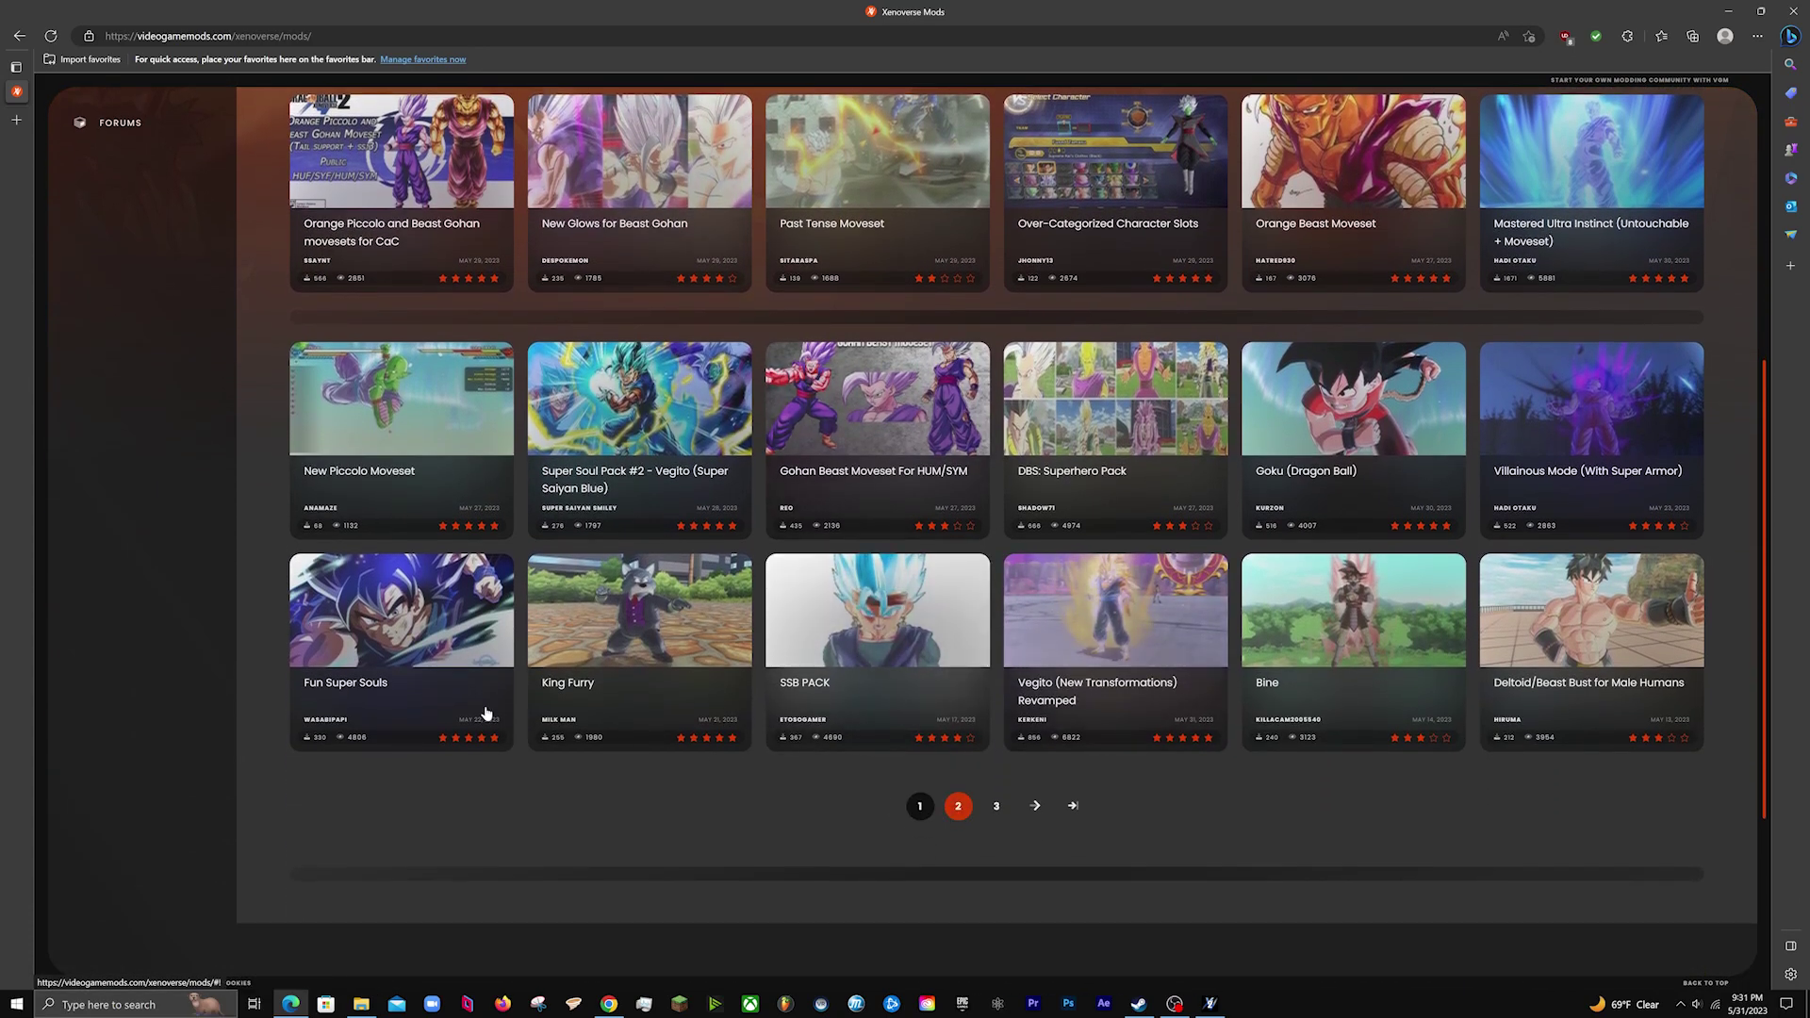
scroll(754, 578, "up", 5)
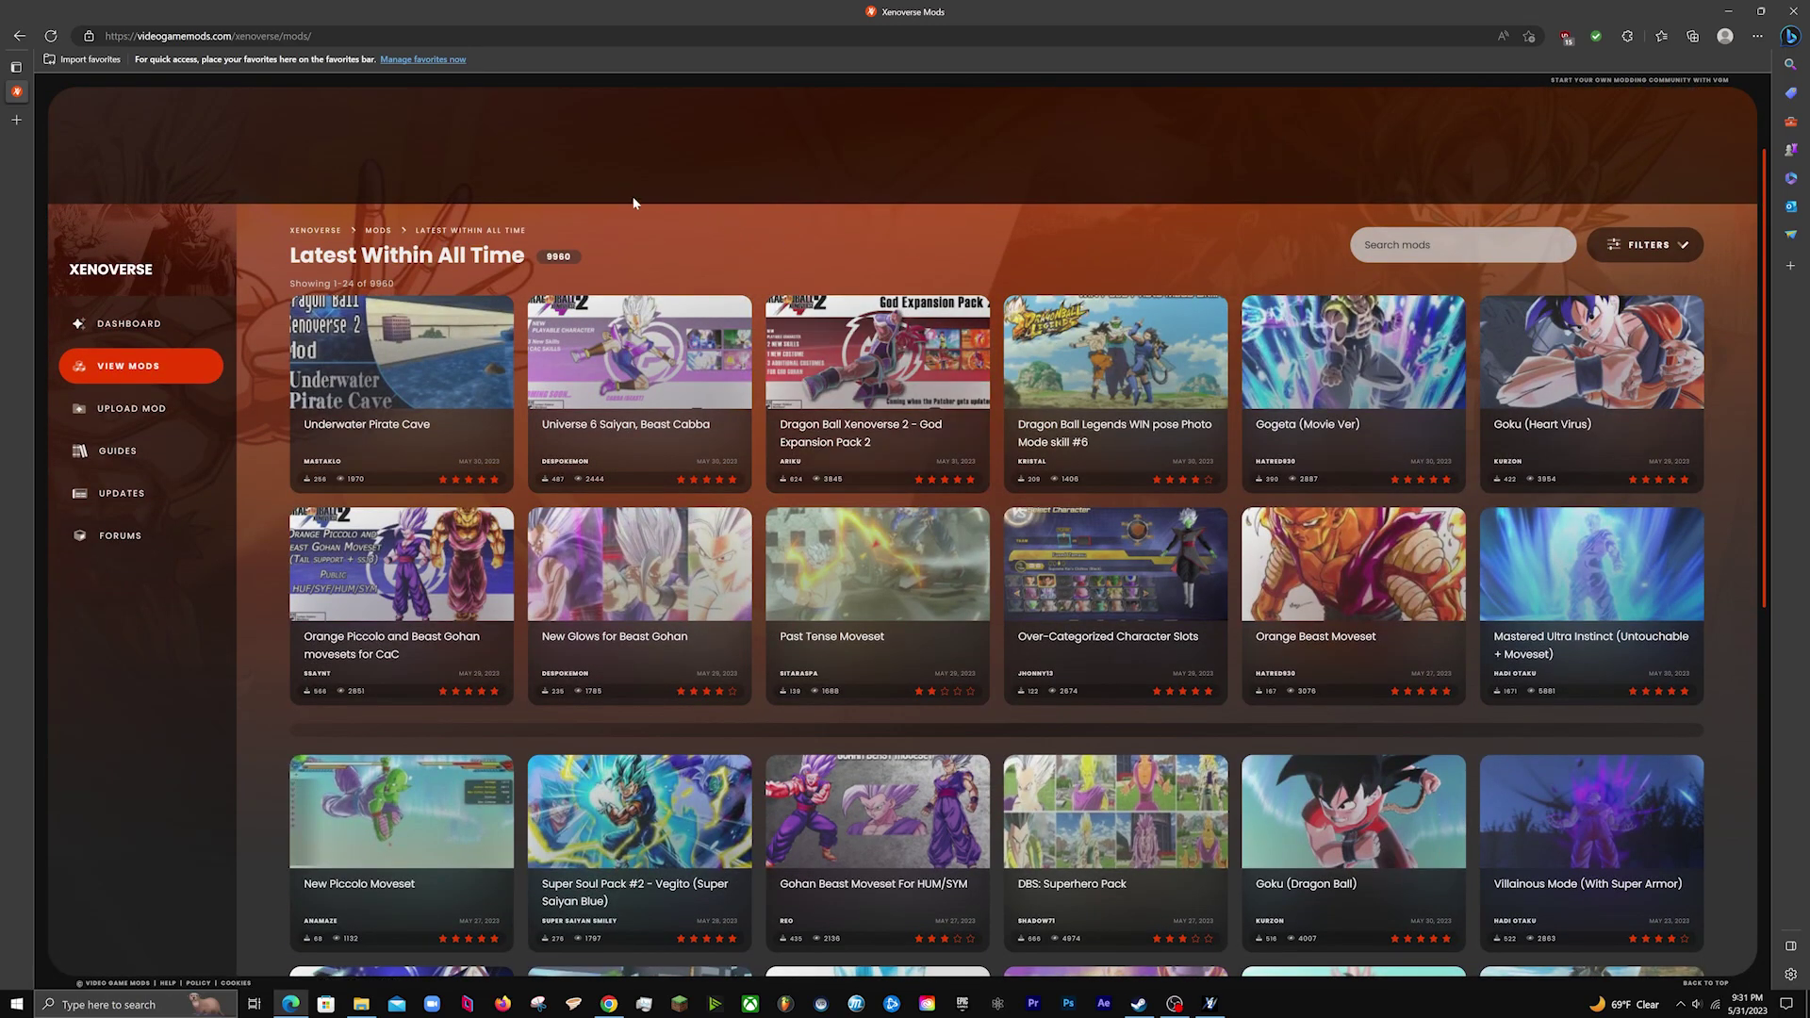
Open the Underwater Pirate Cave mod page, go on to its Mastaklo Mods page and download Underwater-Pirate-Cave.x2m.
left_click(360, 395)
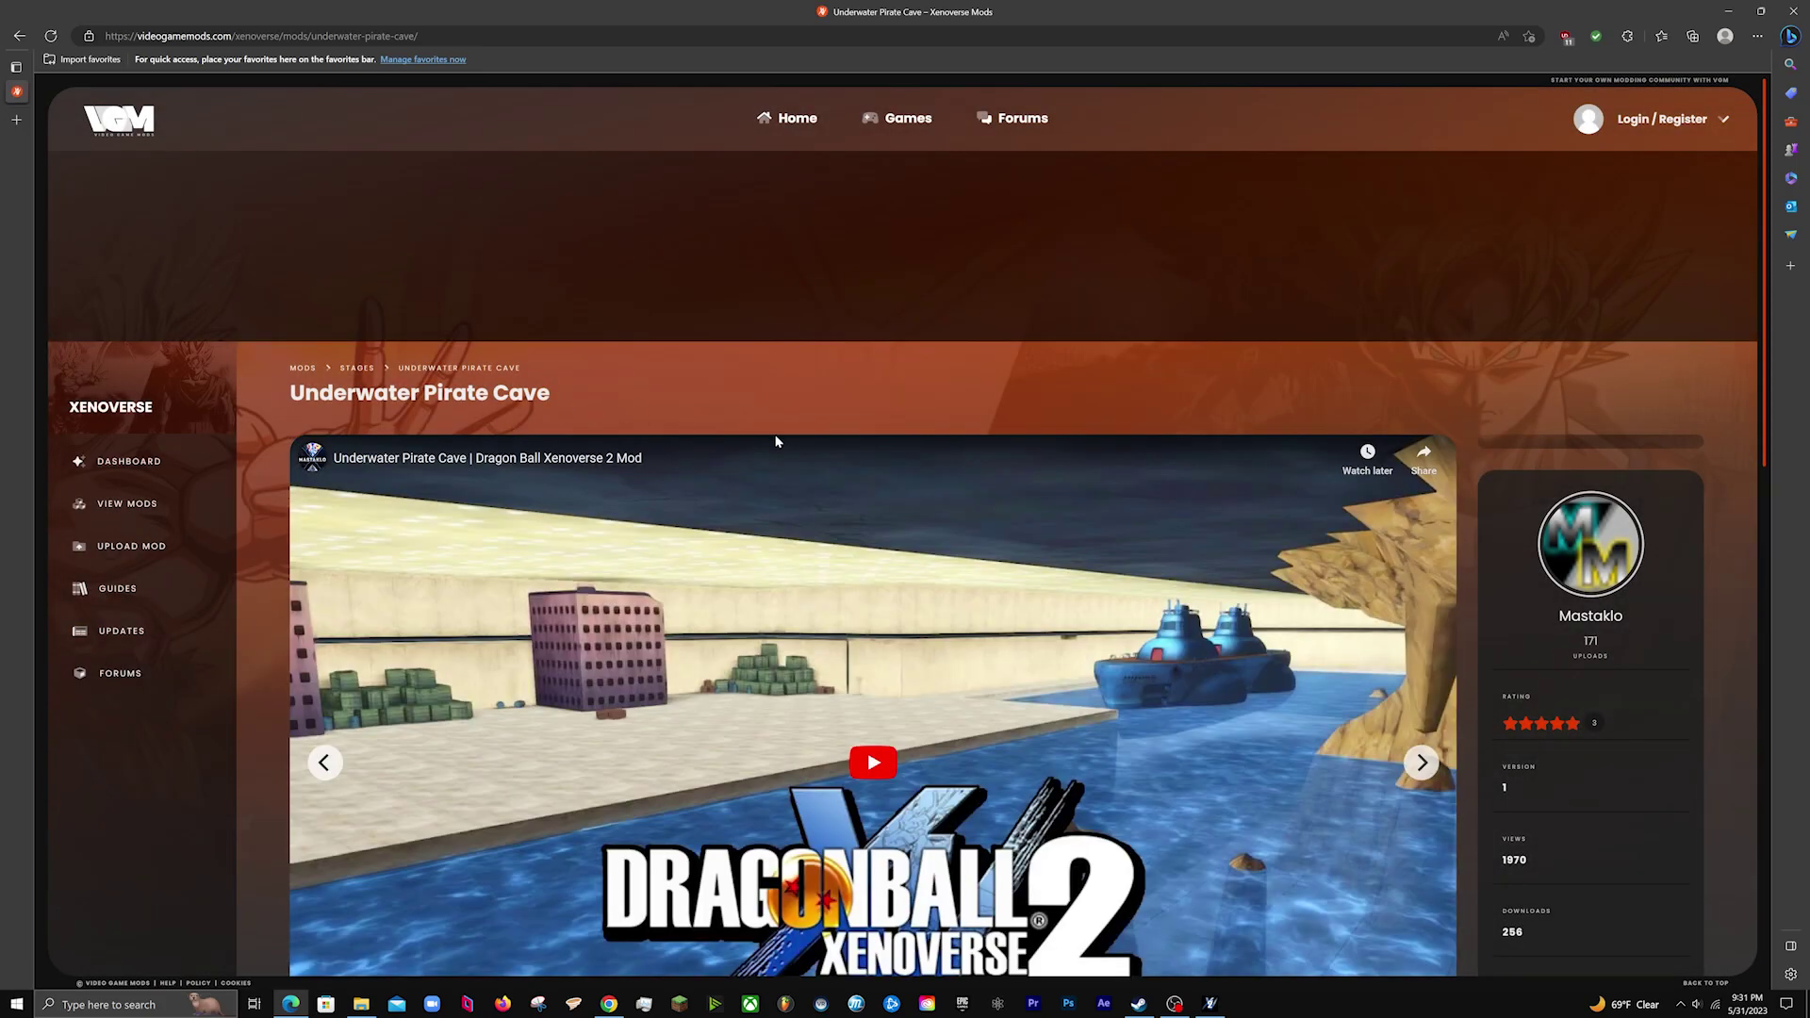
scroll(1179, 500, "down", 5)
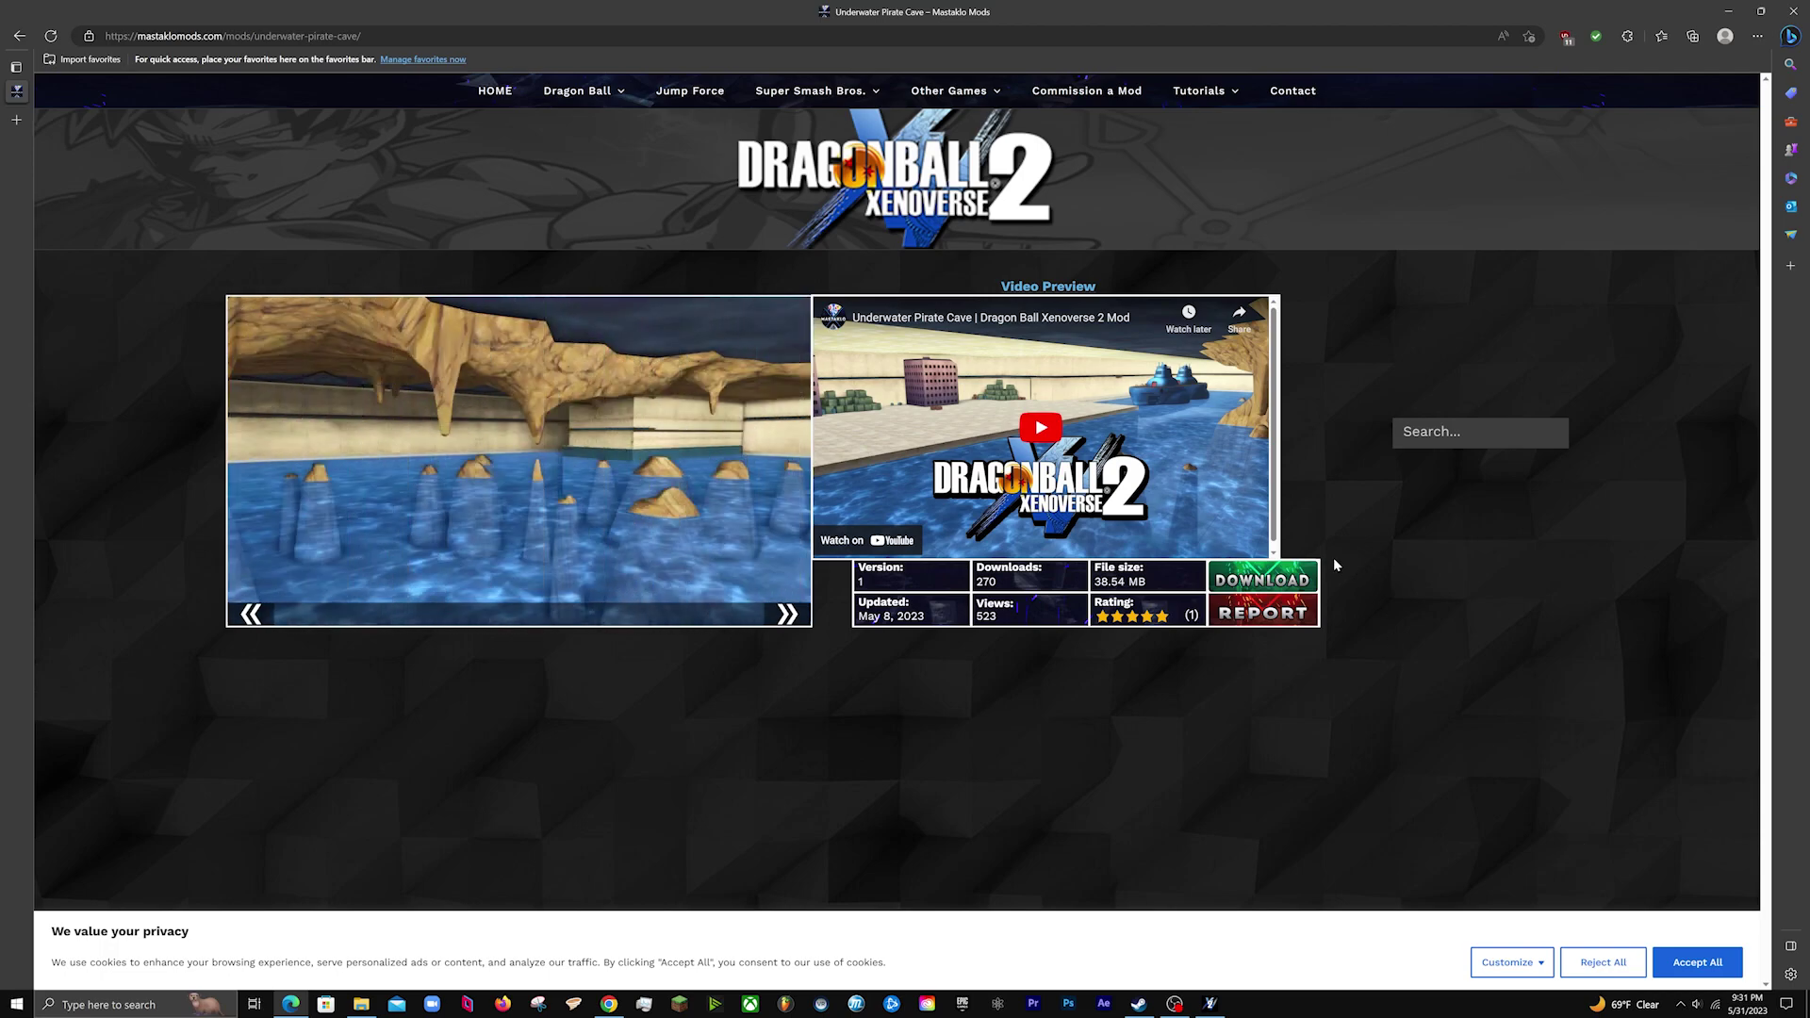
left_click(1281, 579)
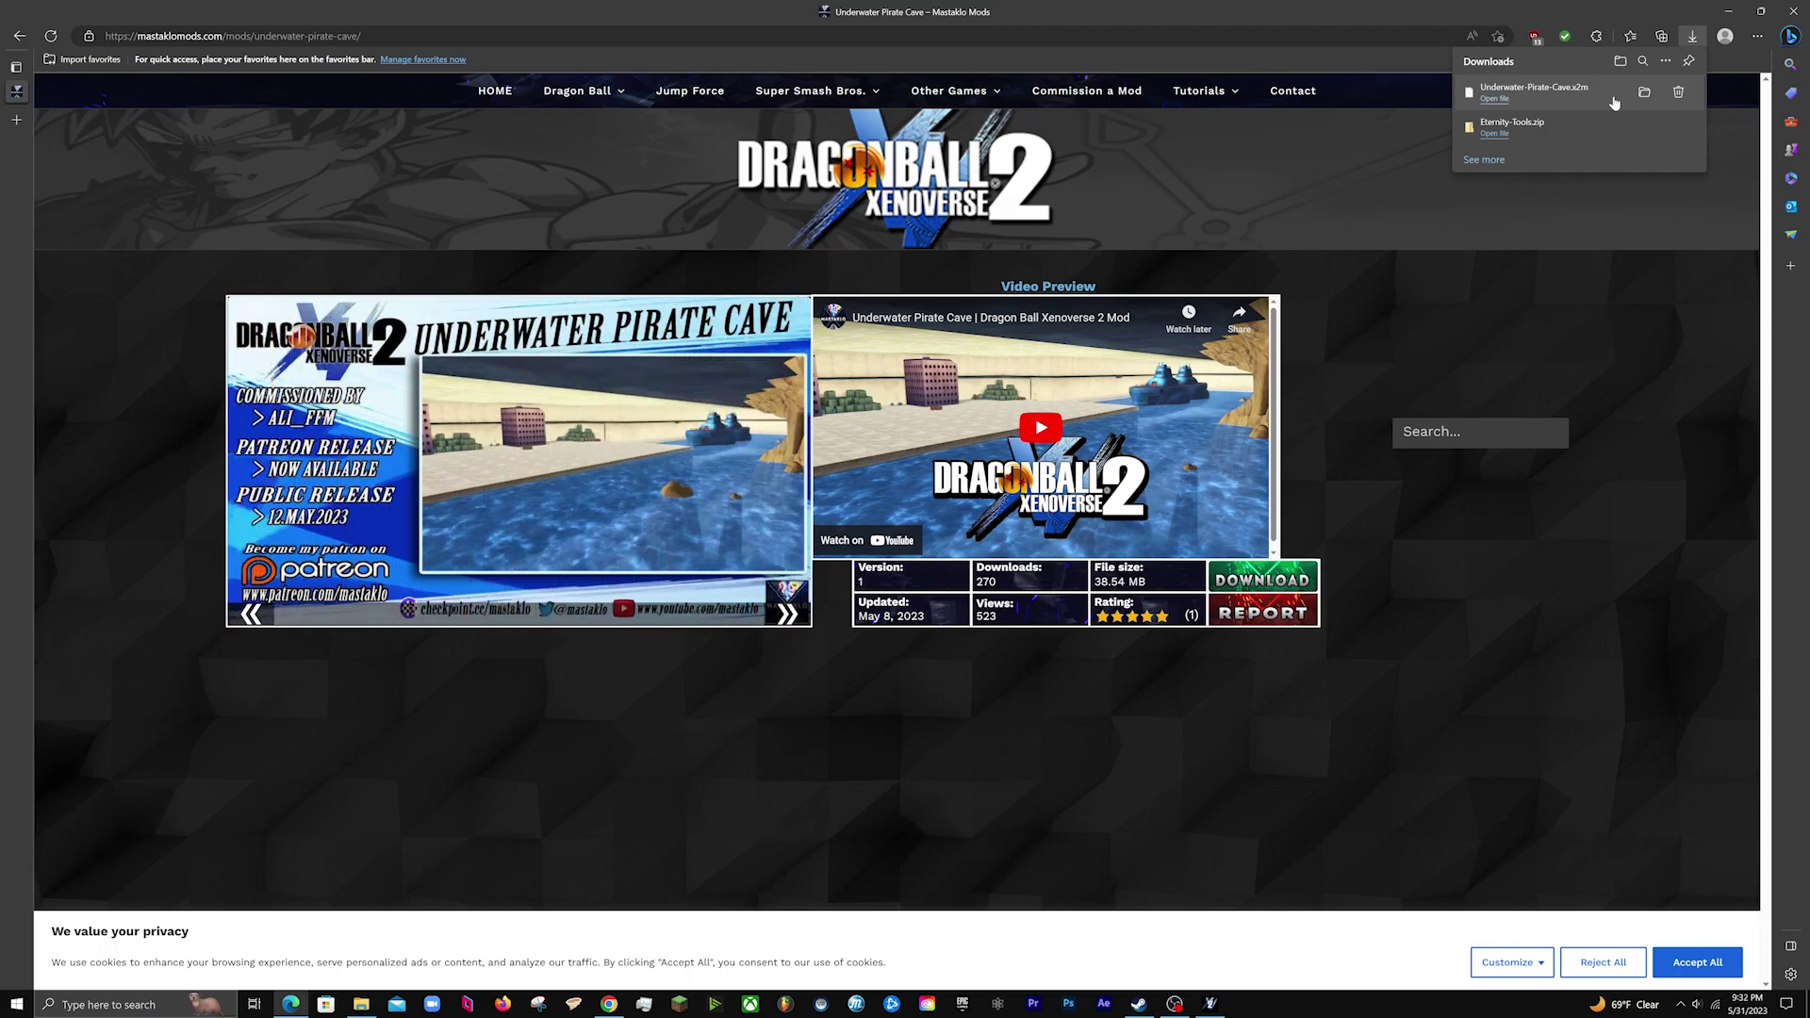
left_click(1614, 102)
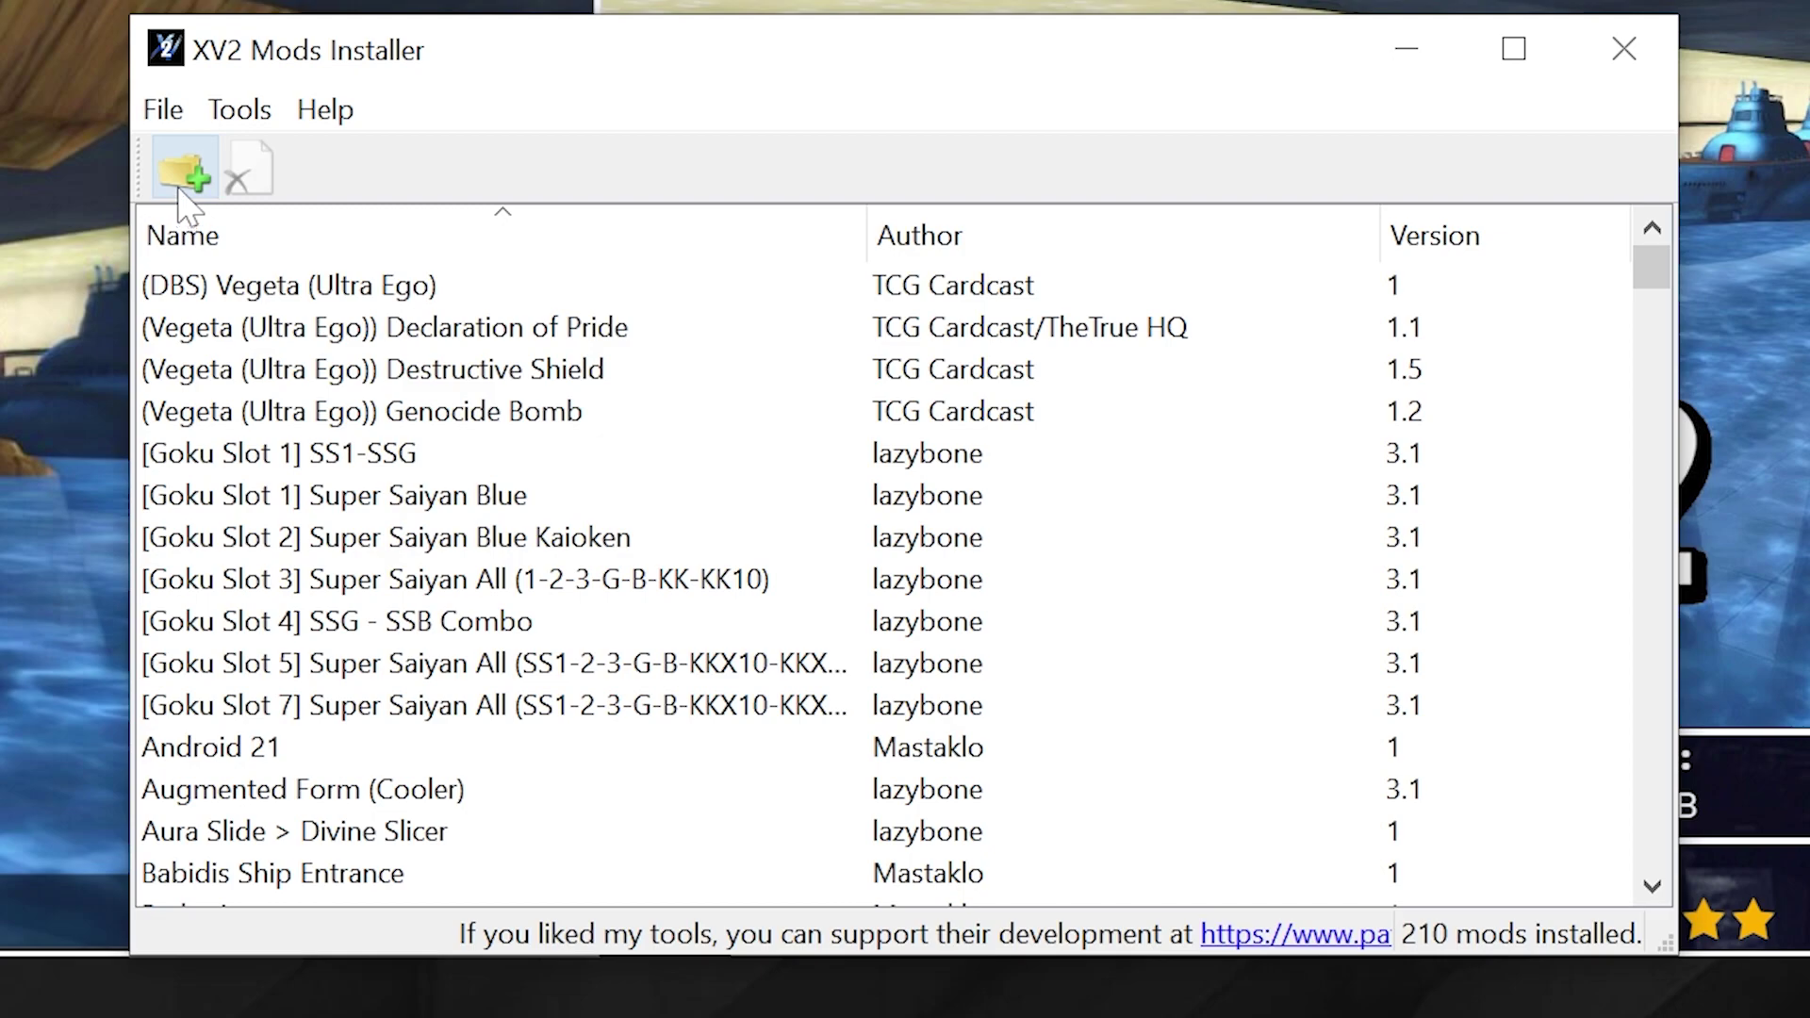
Install the downloaded Underwater Pirate Cave .x2m file in XV2 Mods Installer and confirm the installation.
left_click(195, 186)
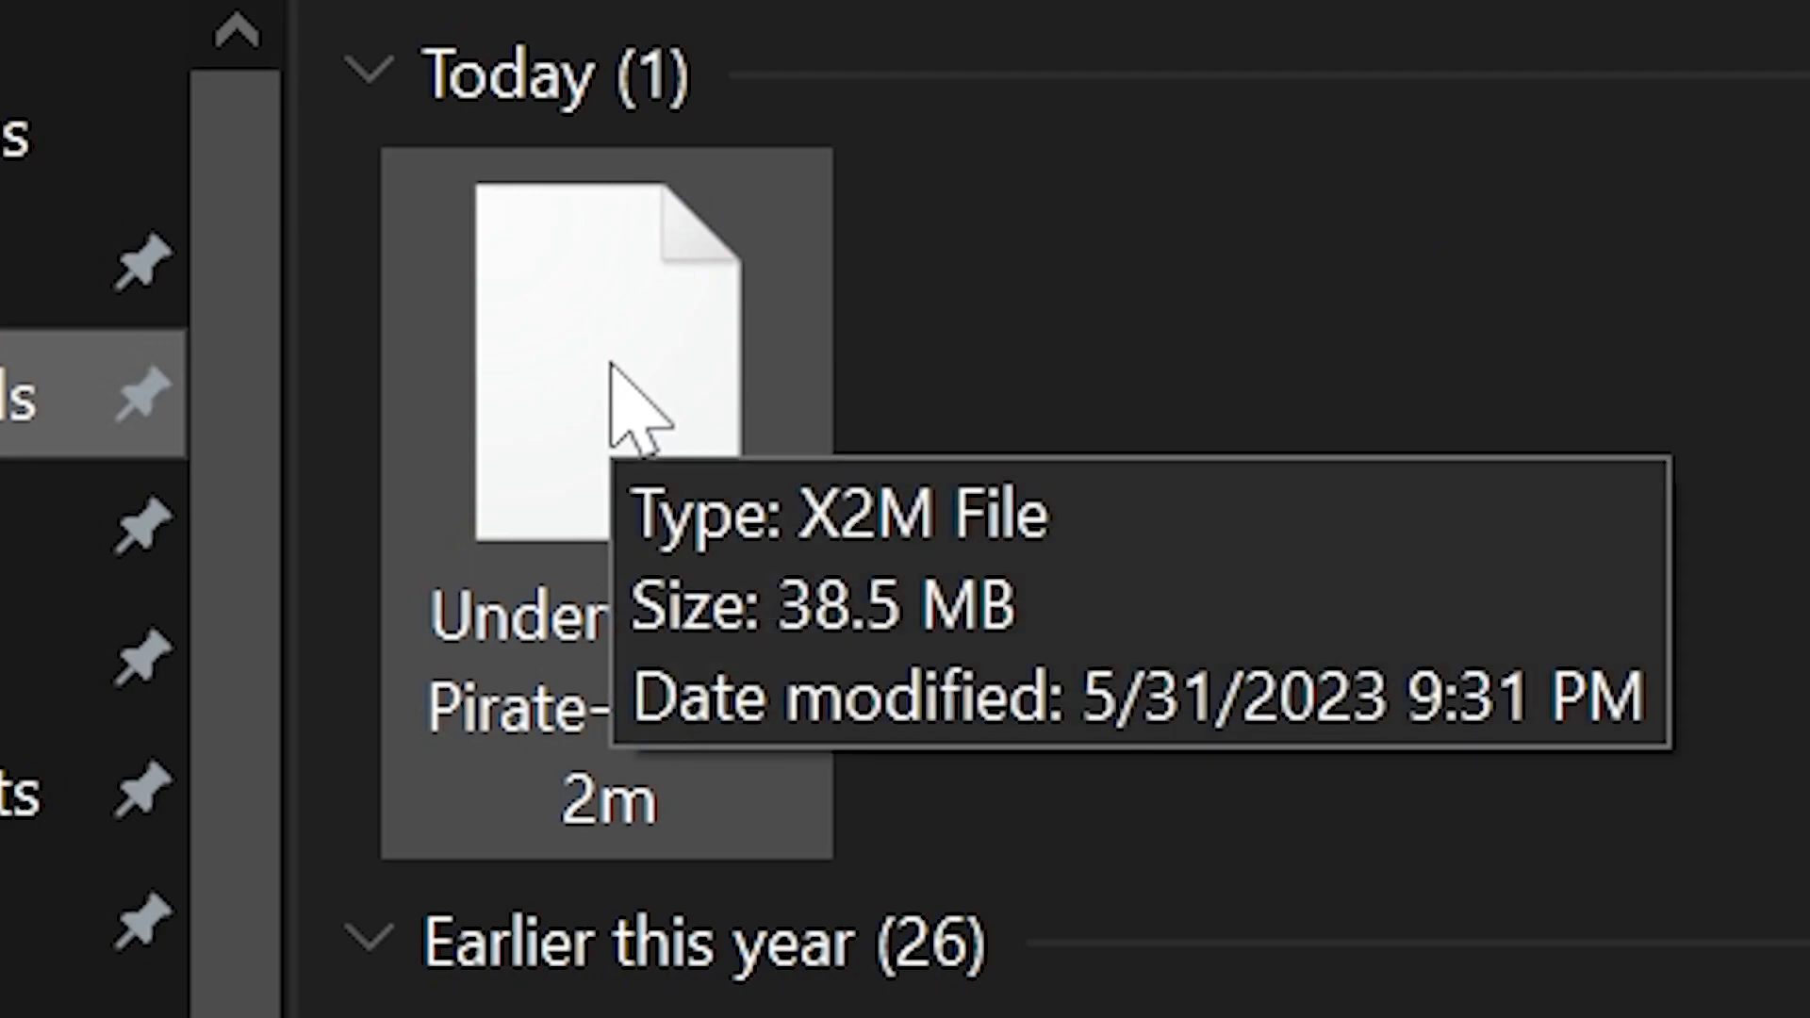
double_click(694, 415)
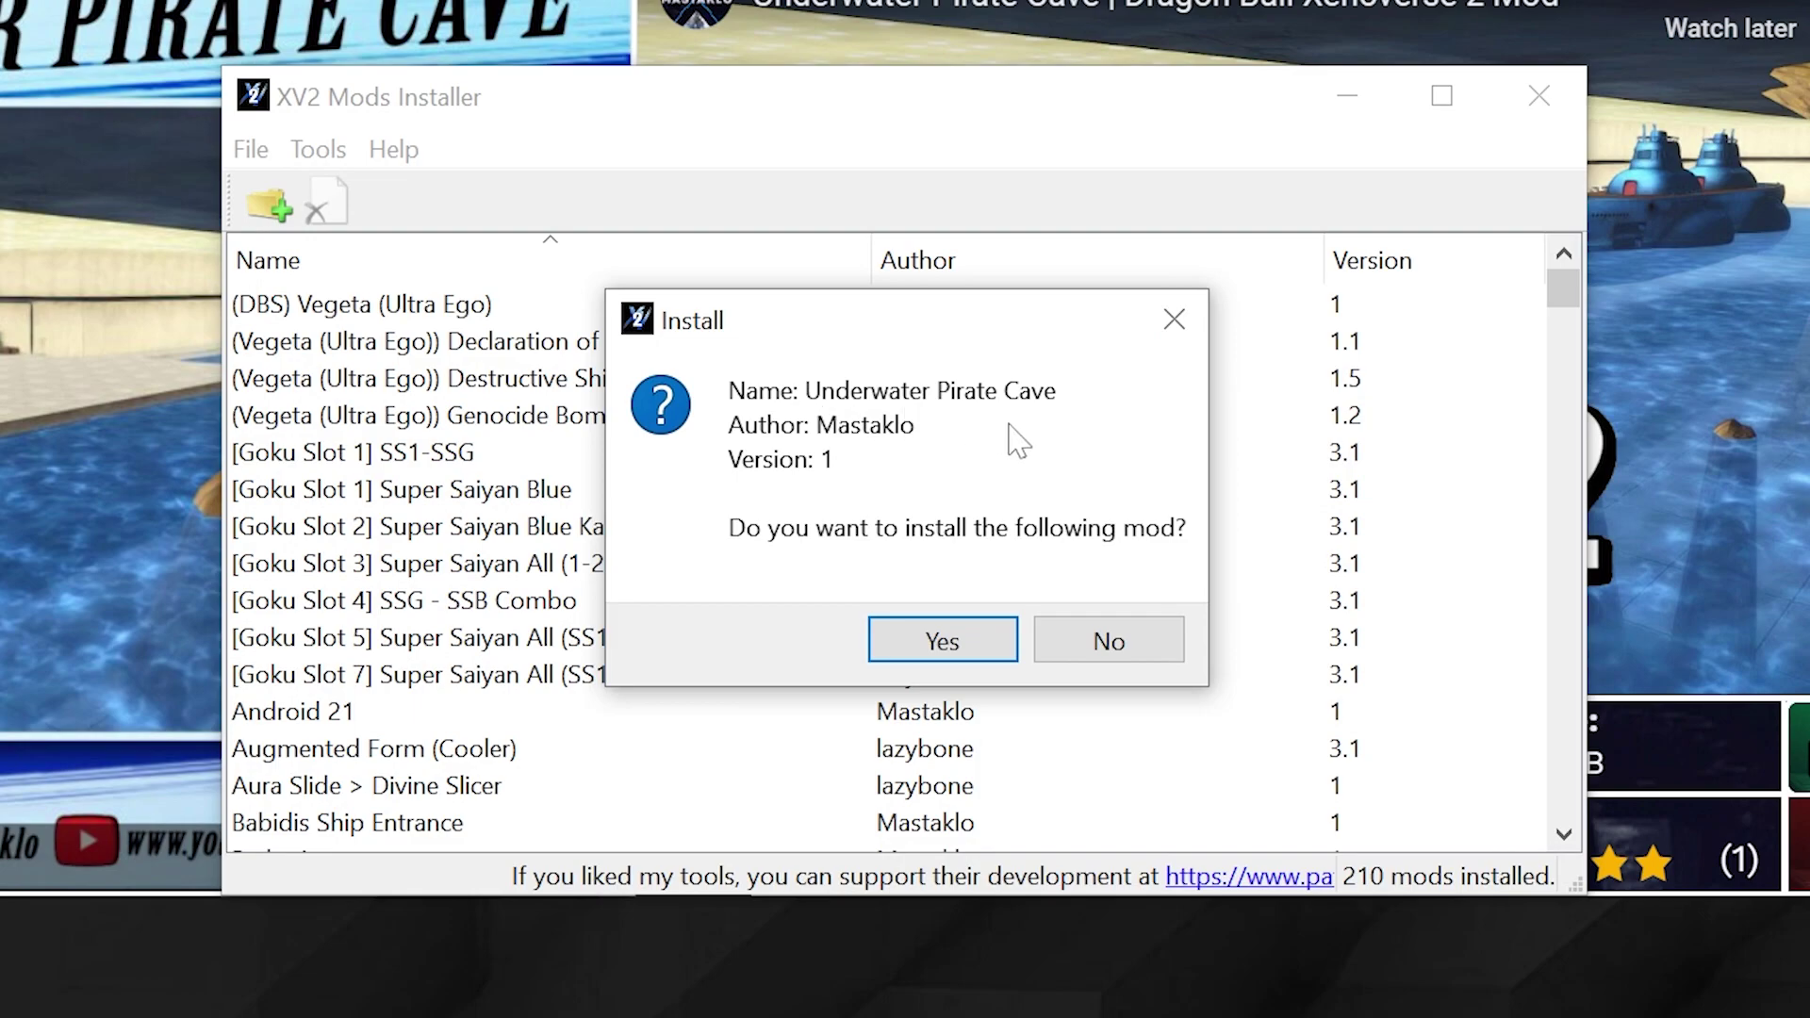
left_click(992, 648)
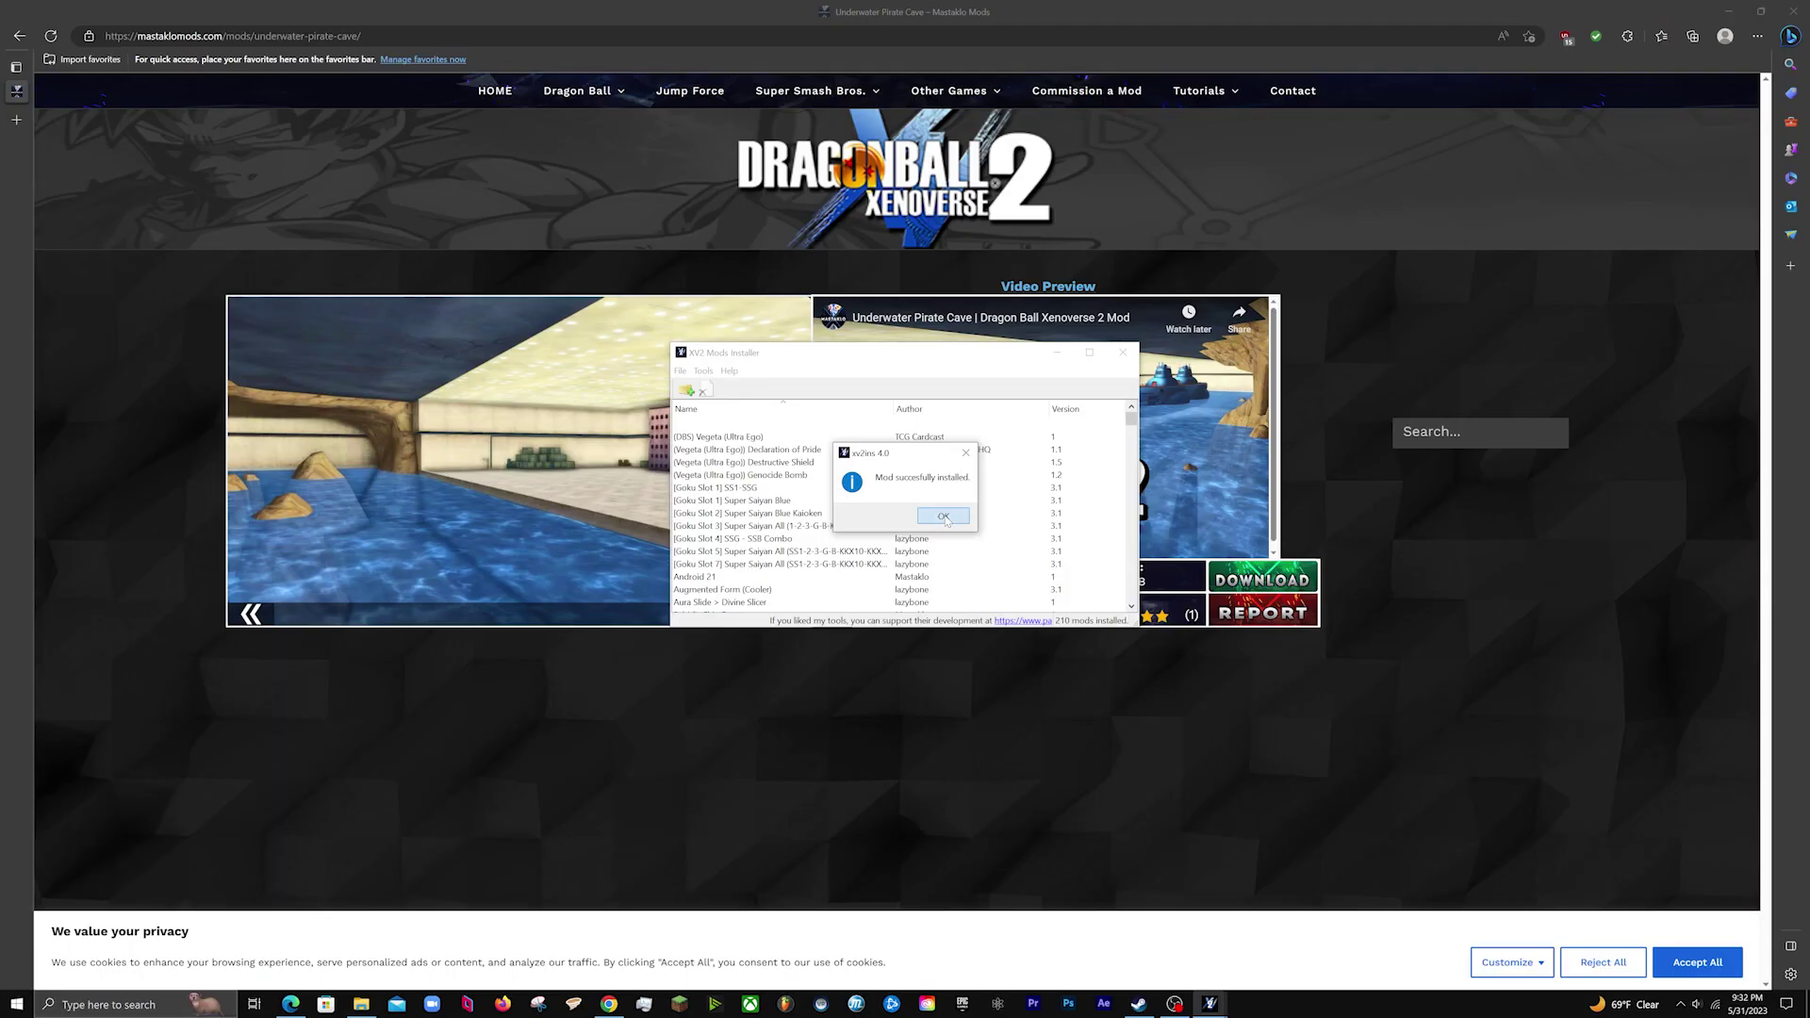
key("Return")
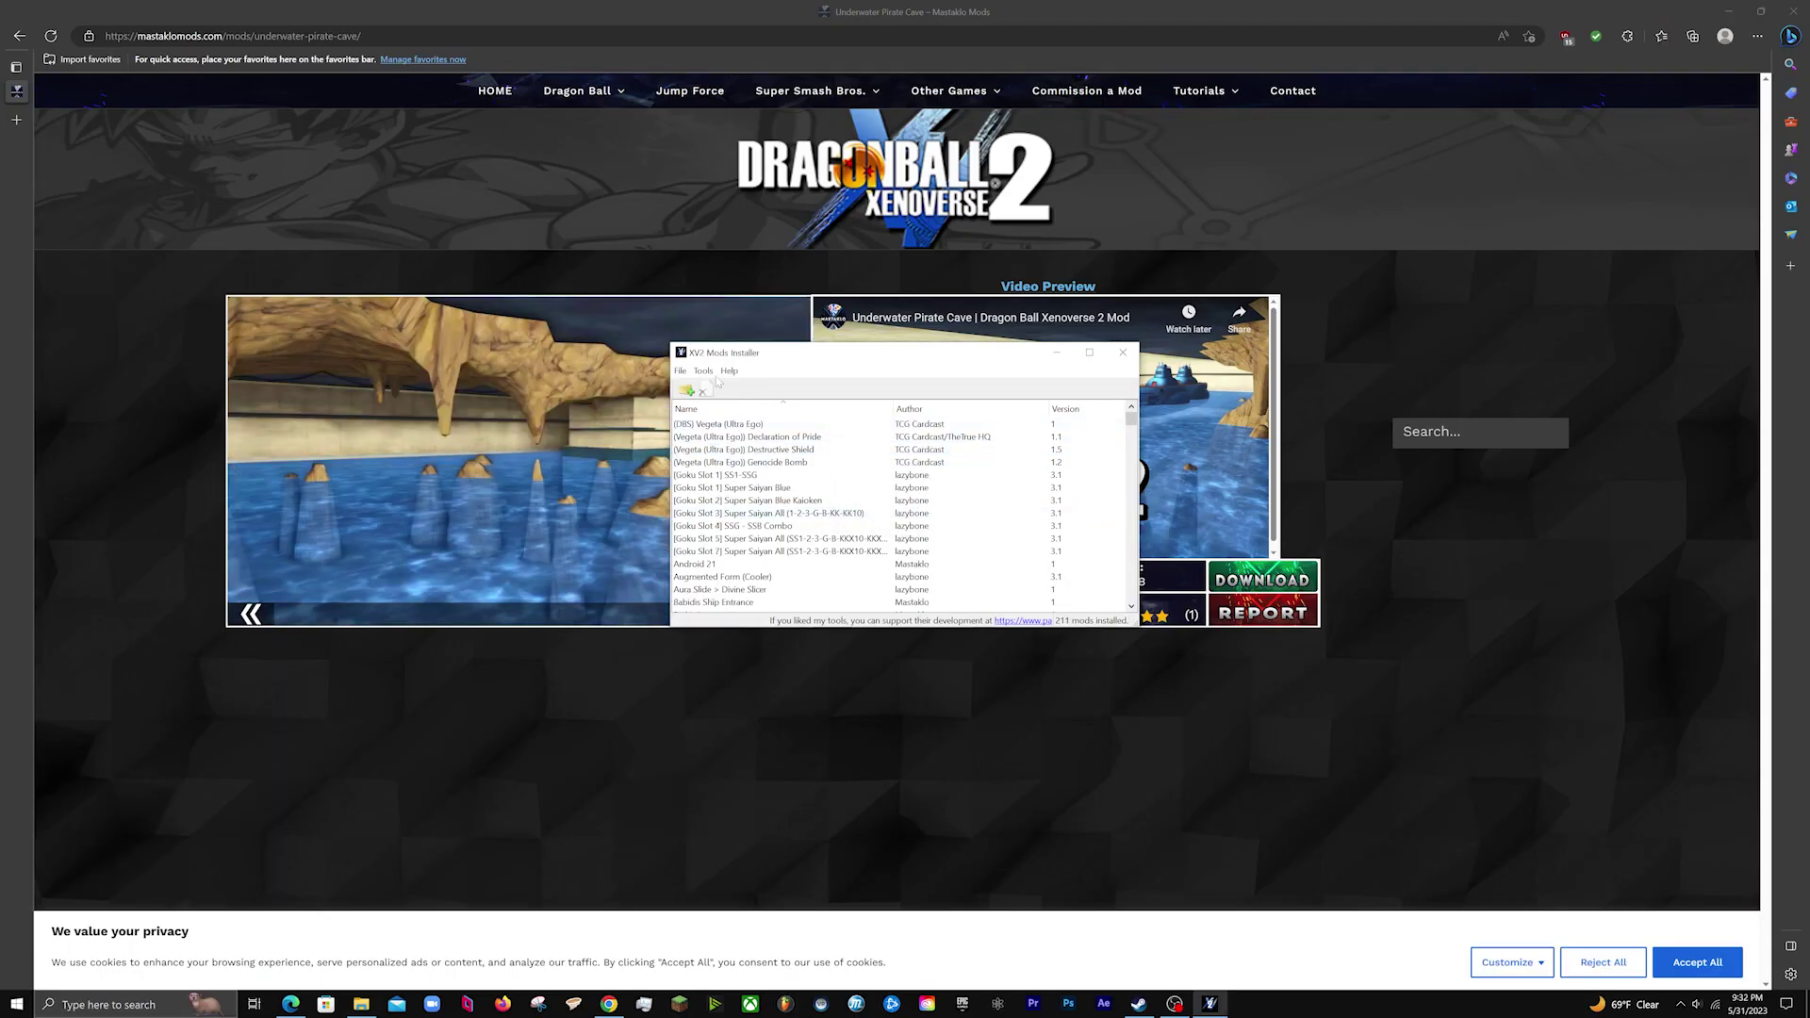
Look through the installed mods list, select the Cell Transform mod and start the Uninstall command on it.
scroll(945, 518, "down", 9)
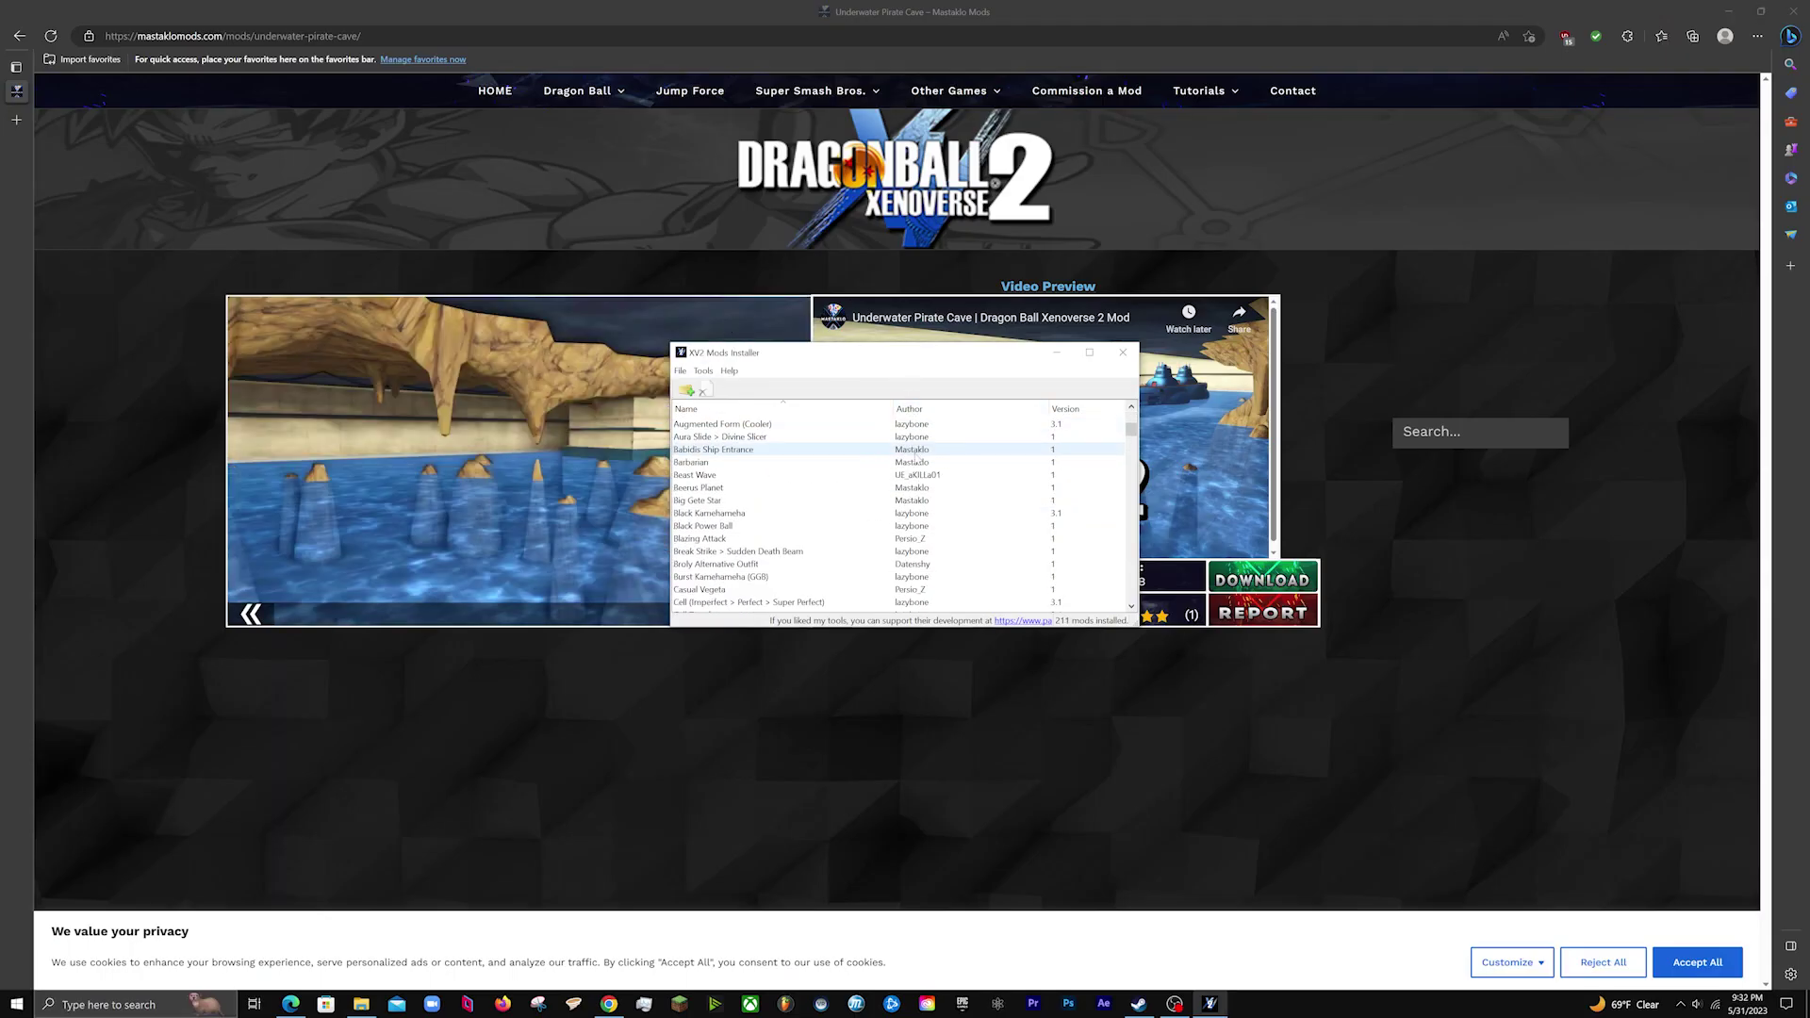
scroll(946, 519, "down", 8)
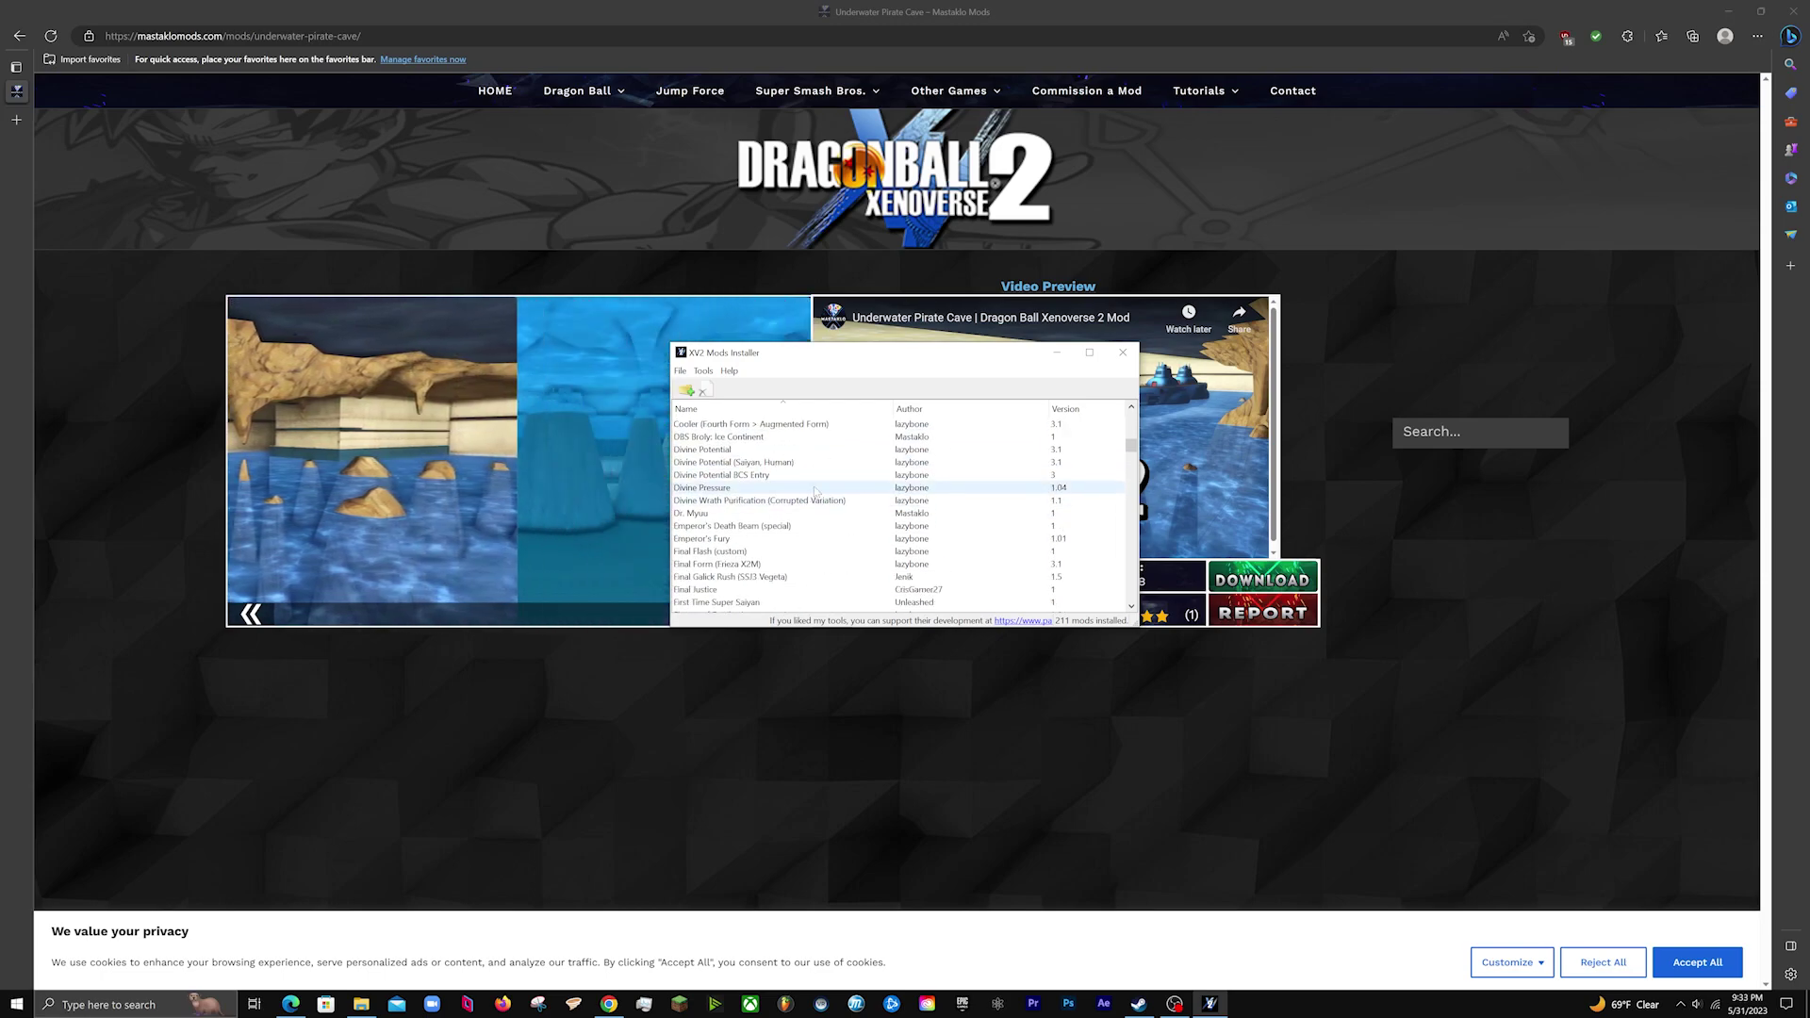
scroll(934, 472, "up", 15)
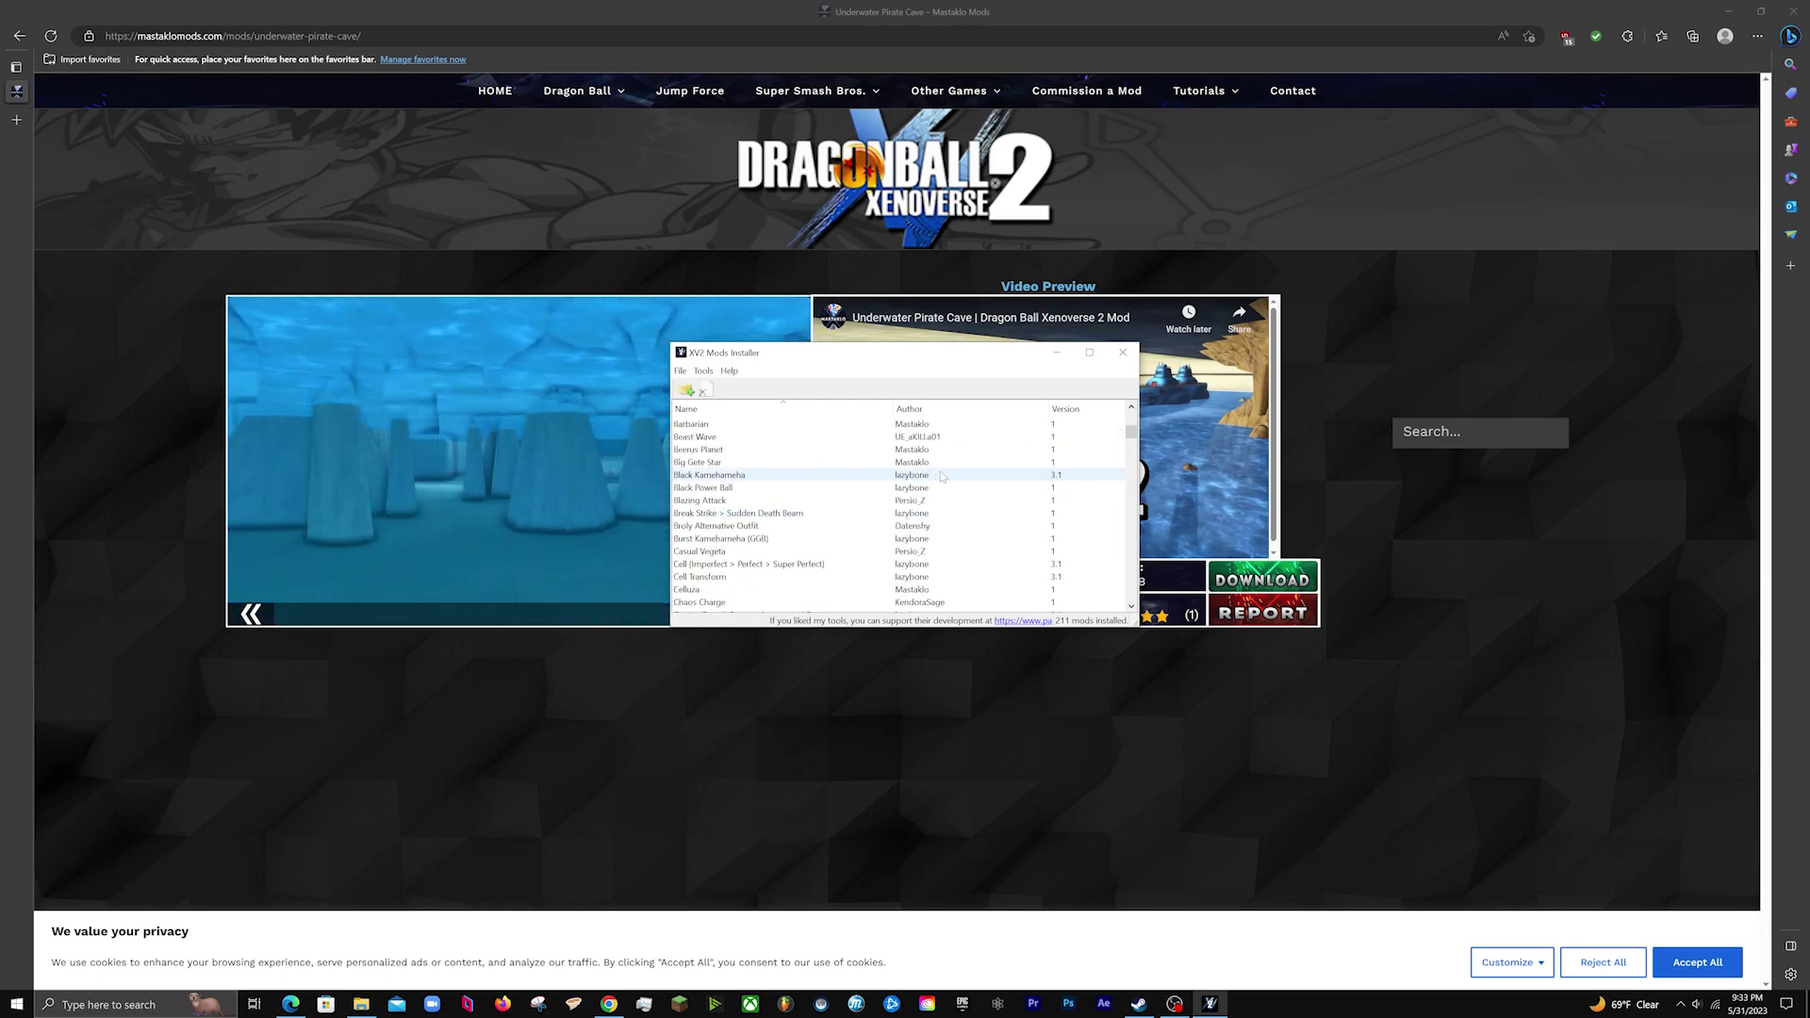
scroll(940, 477, "down", 7)
left_click(934, 463)
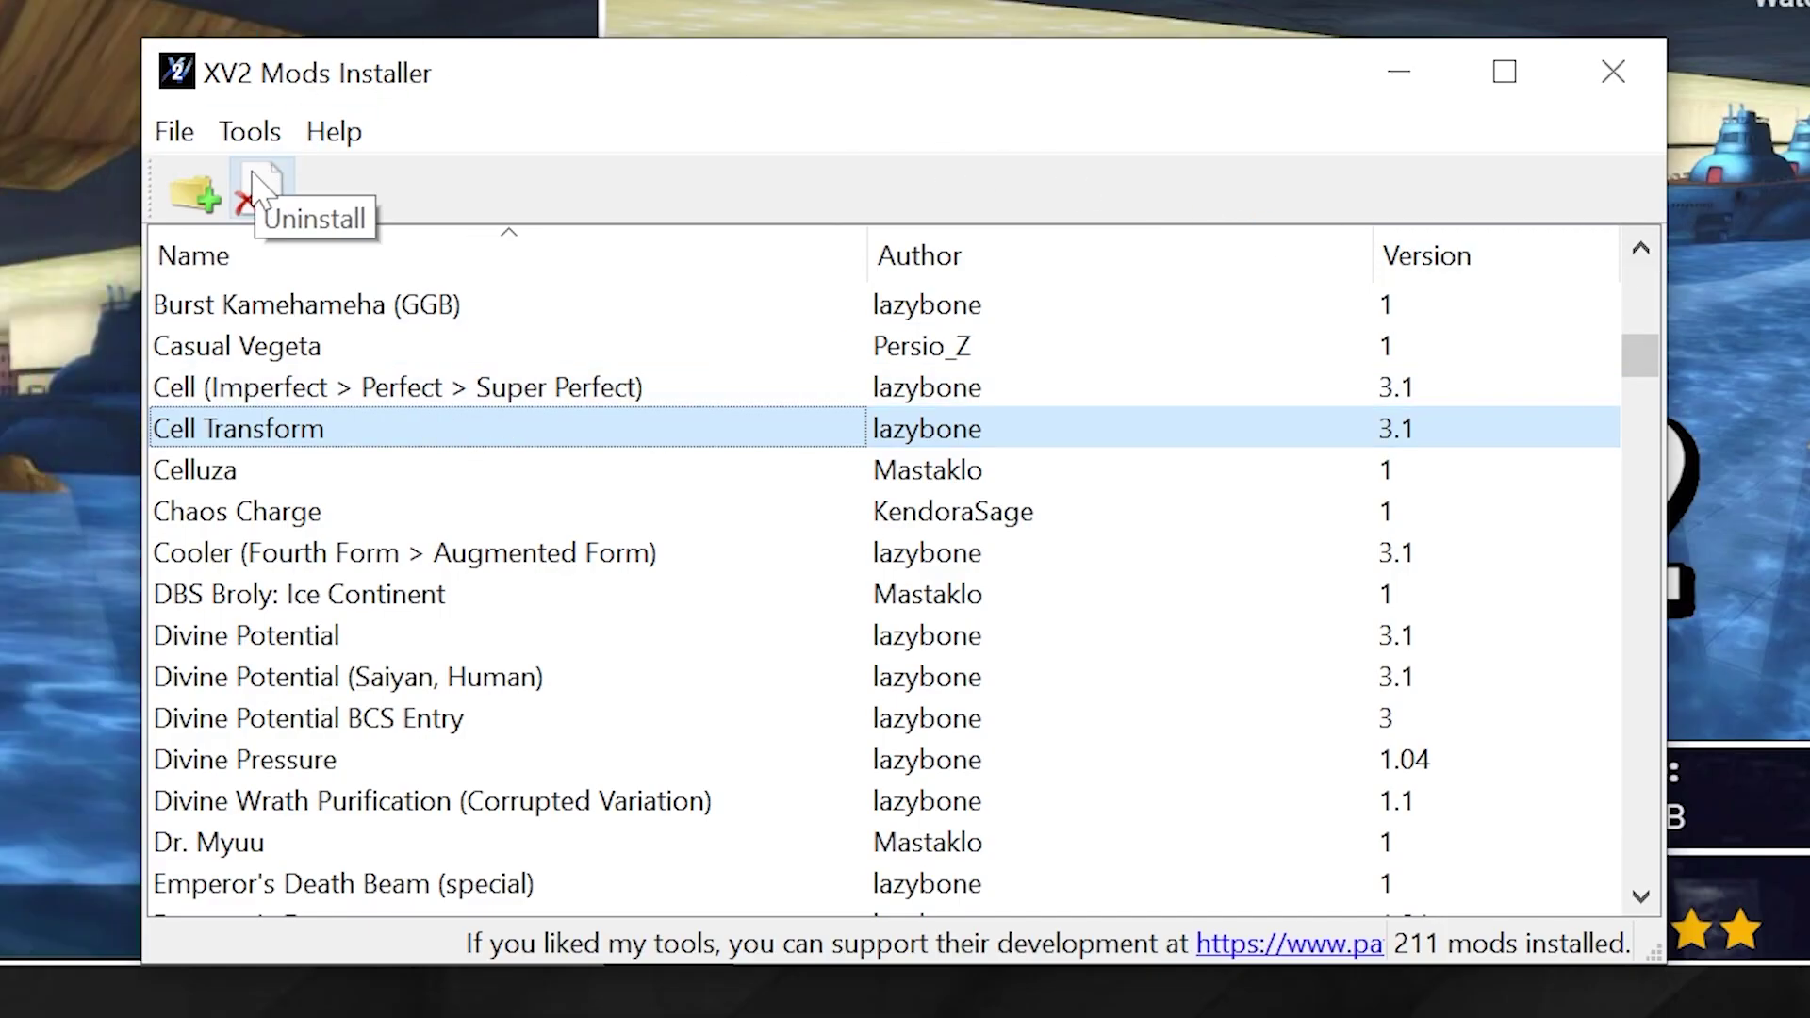
left_click(255, 189)
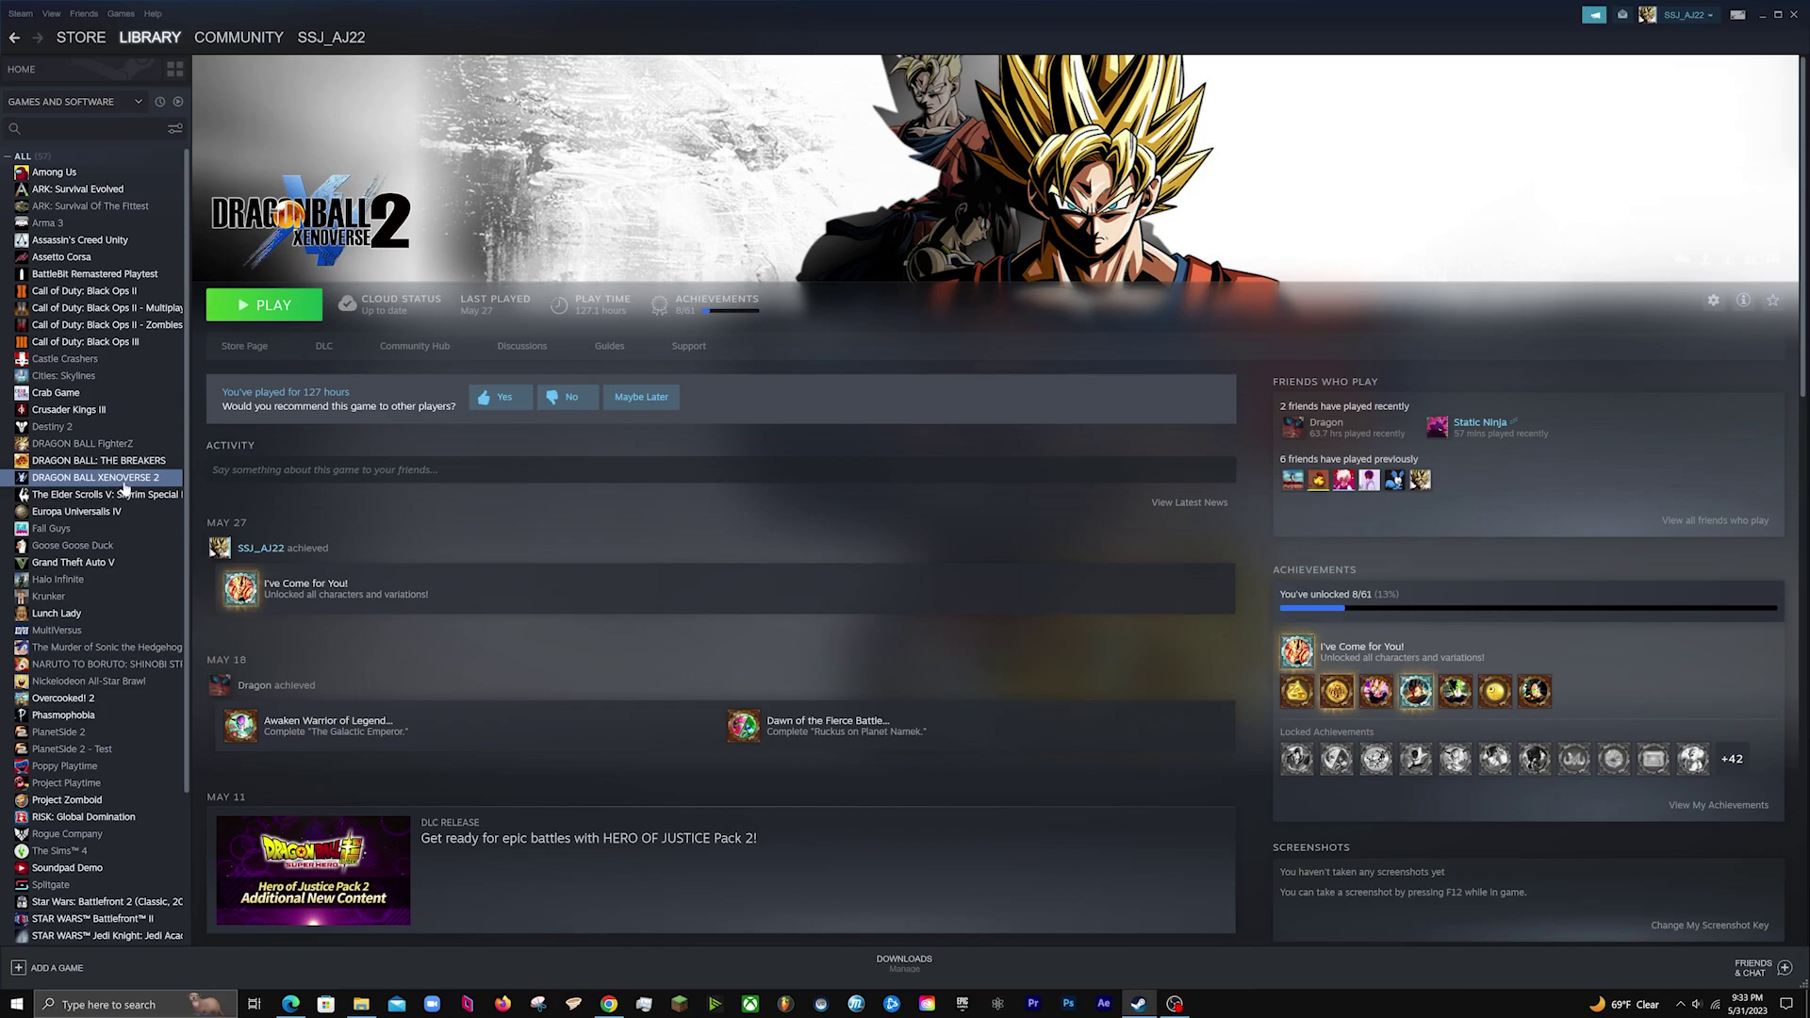
Browse DRAGON BALL XENOVERSE 2's local files from Steam, run DBXV2.exe from the bin folder and dismiss the EAC notice.
right_click(159, 480)
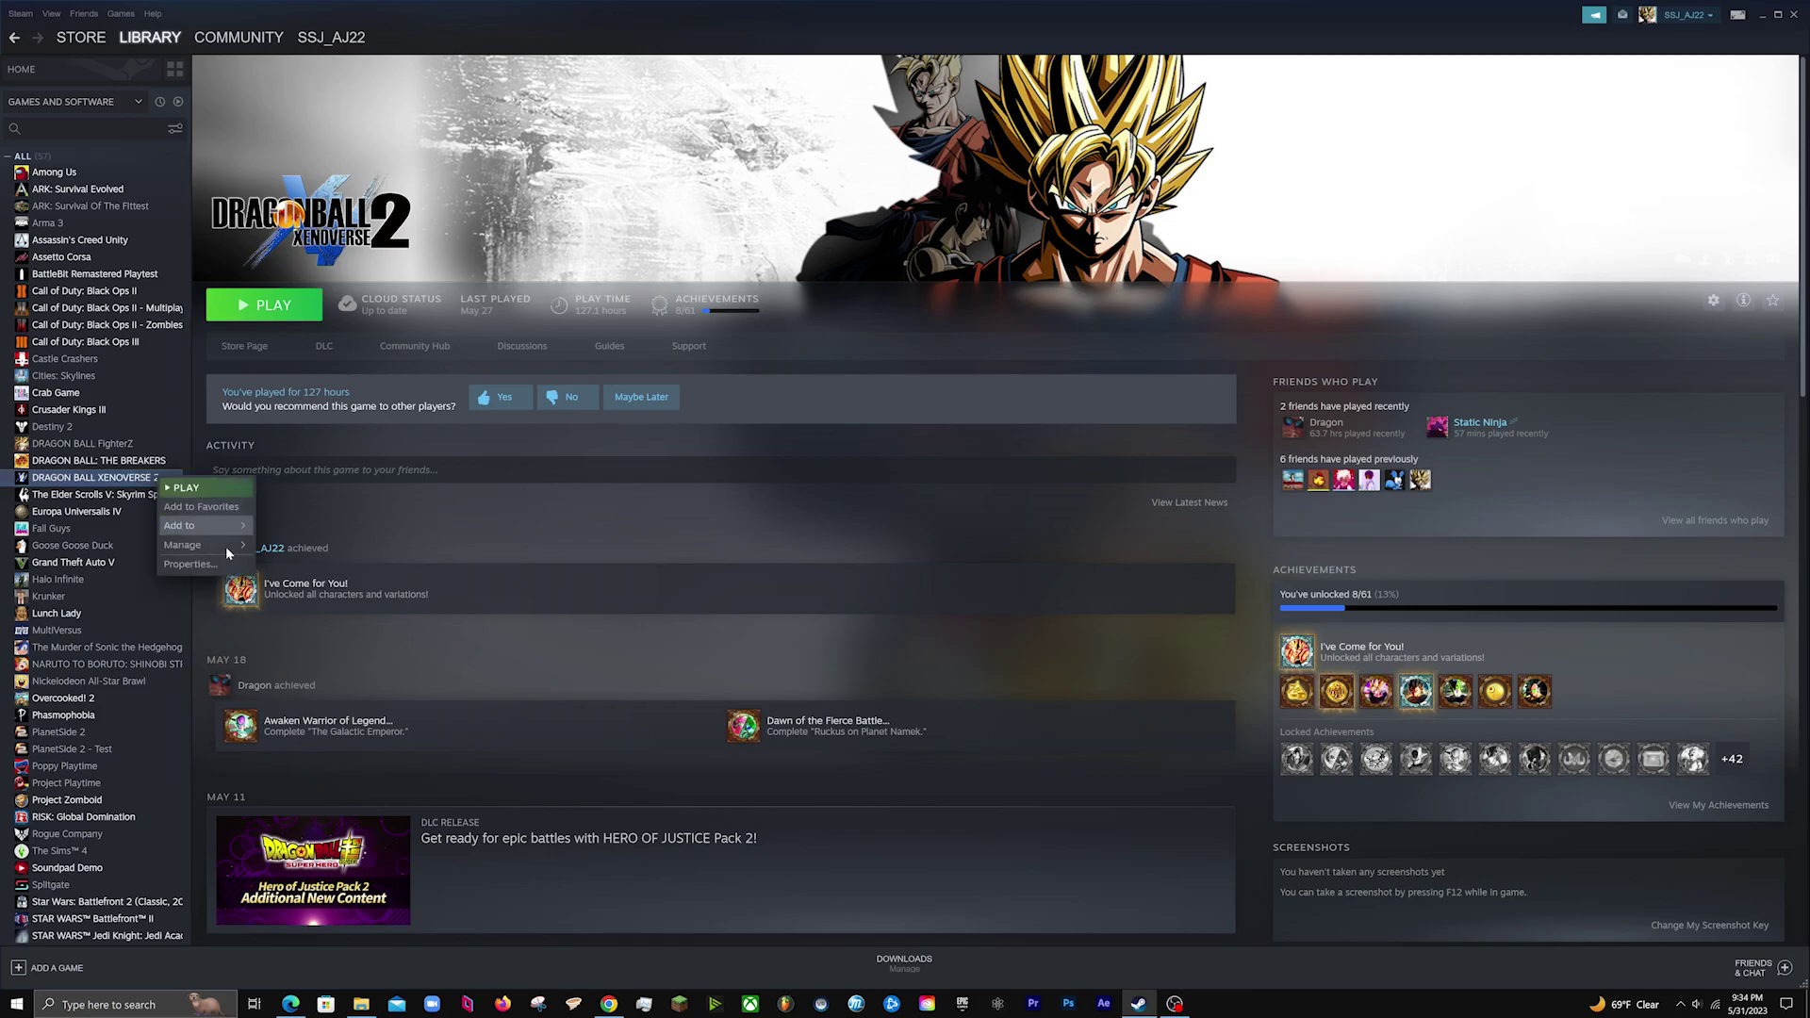
mouse_move(228, 553)
left_click(315, 564)
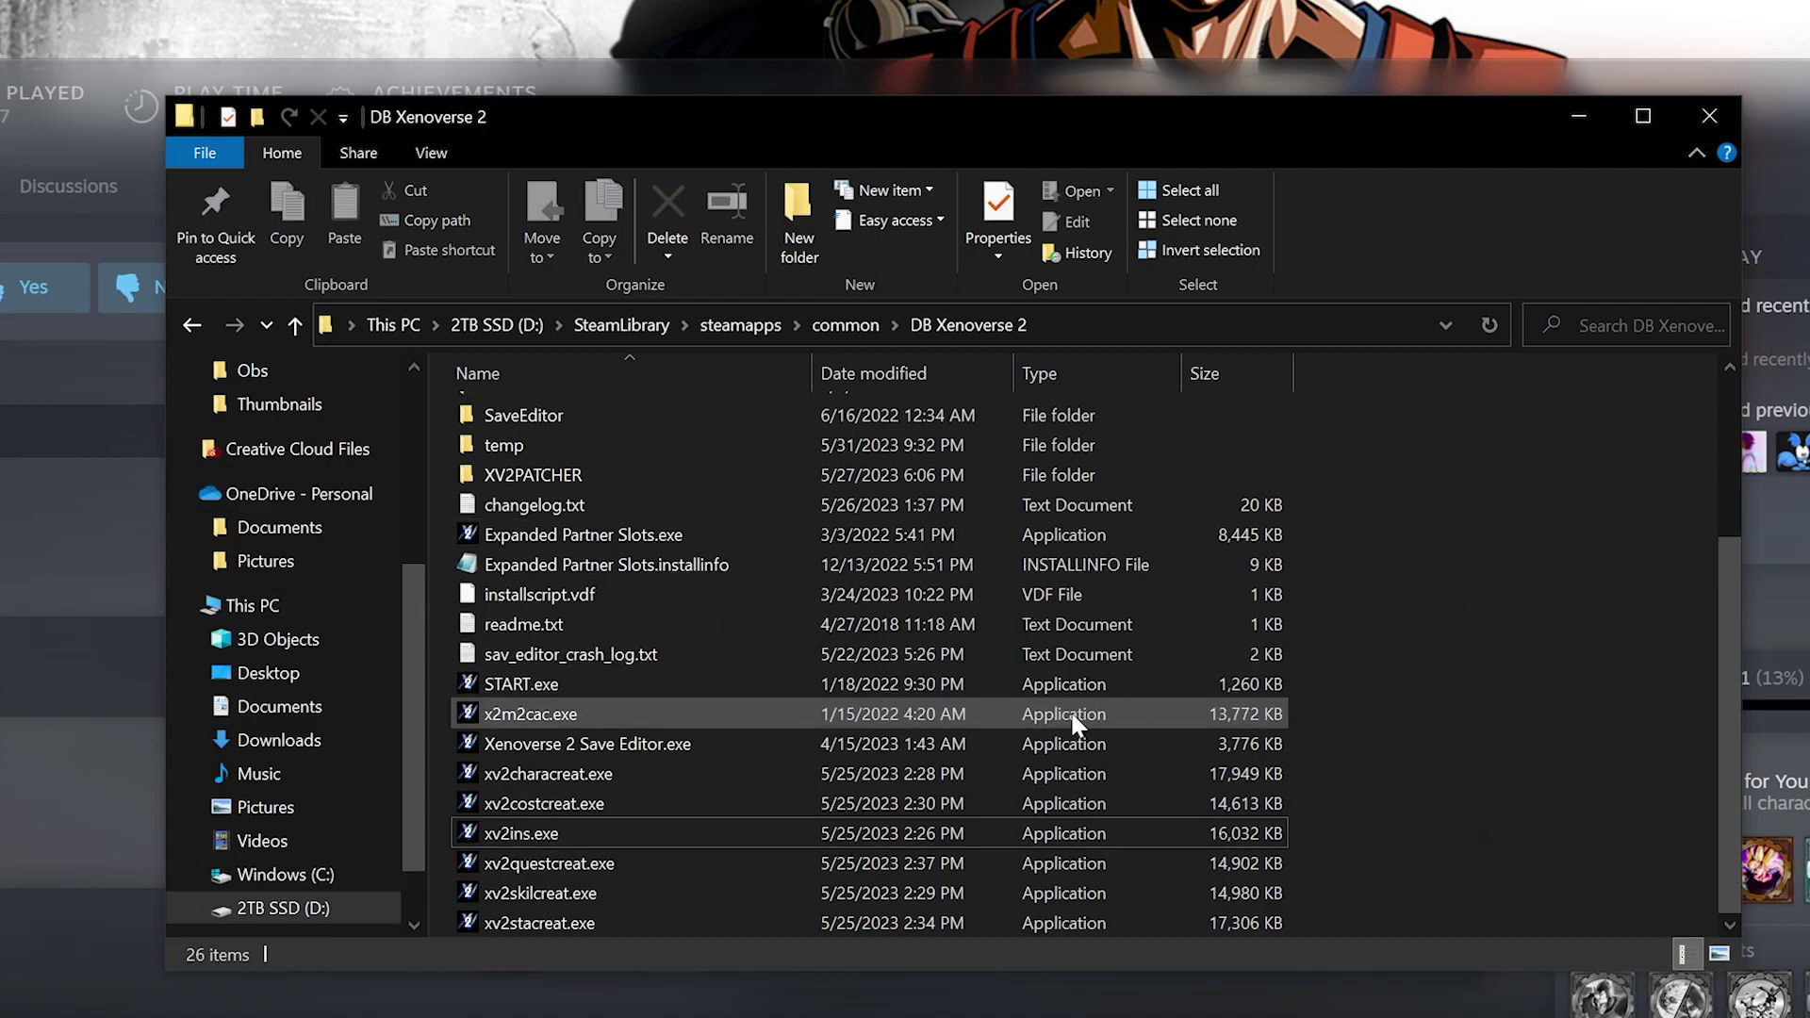
scroll(1075, 726, "up", 3)
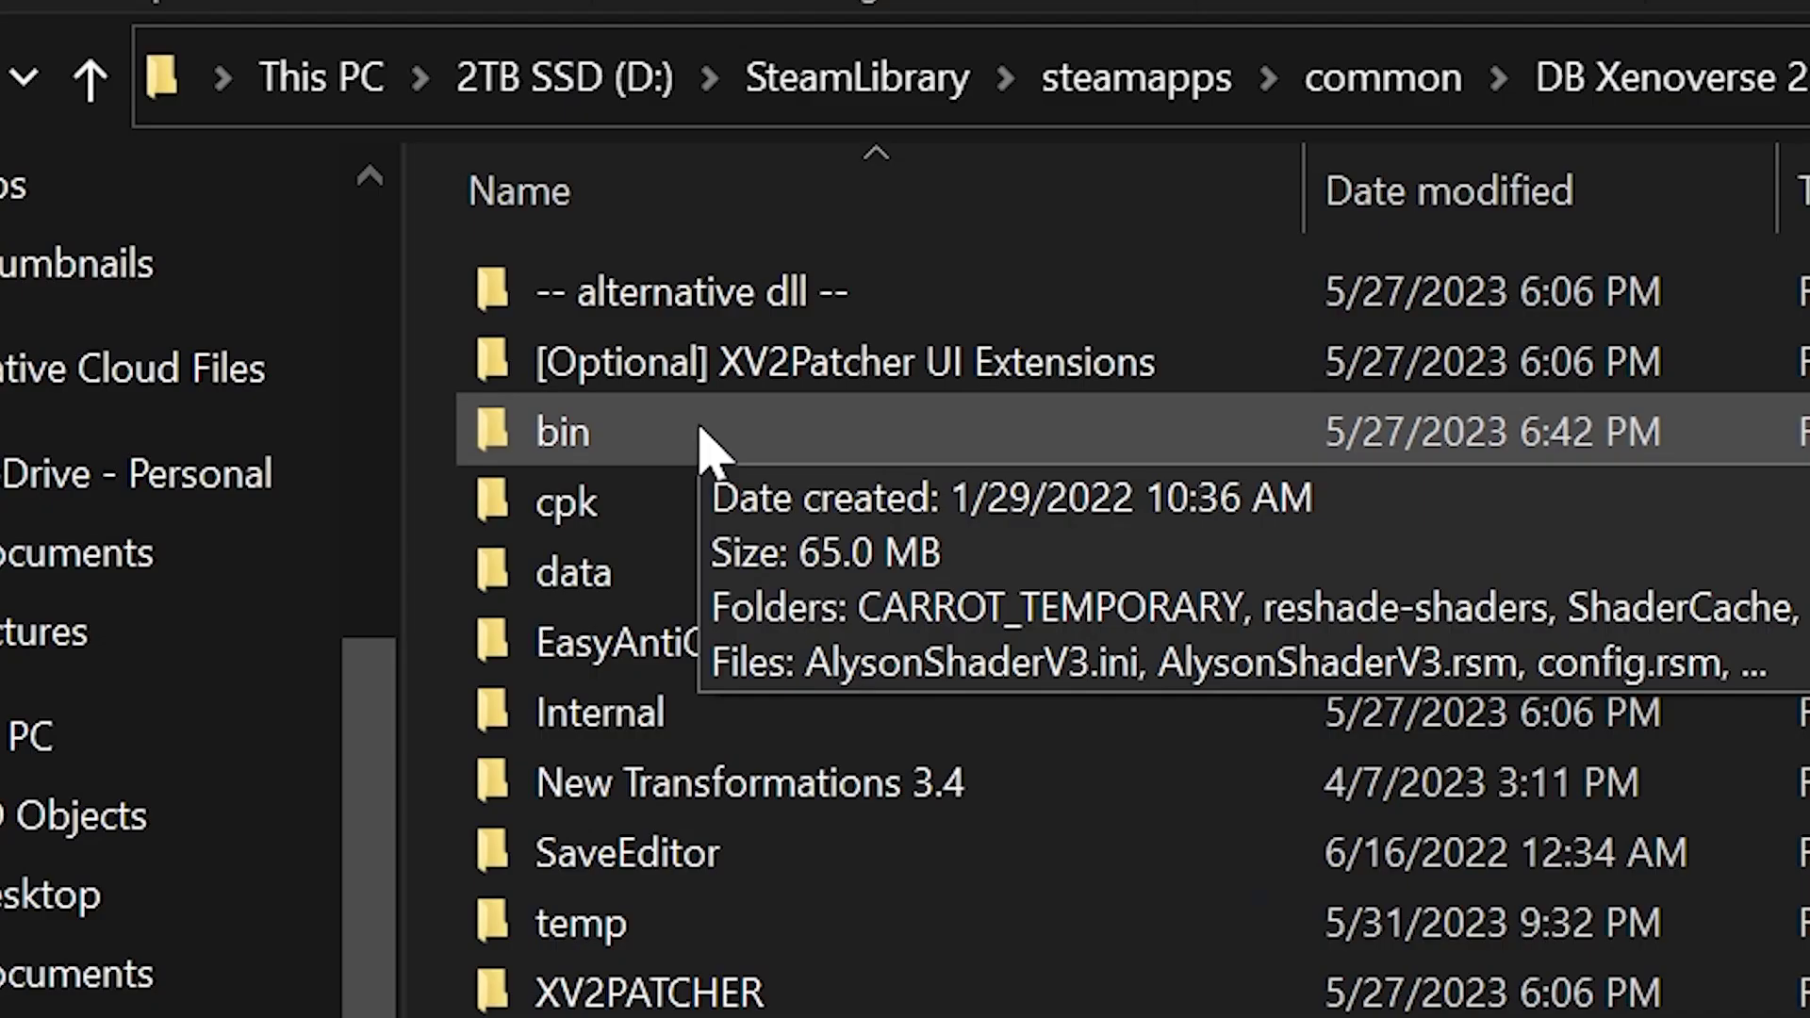
double_click(745, 494)
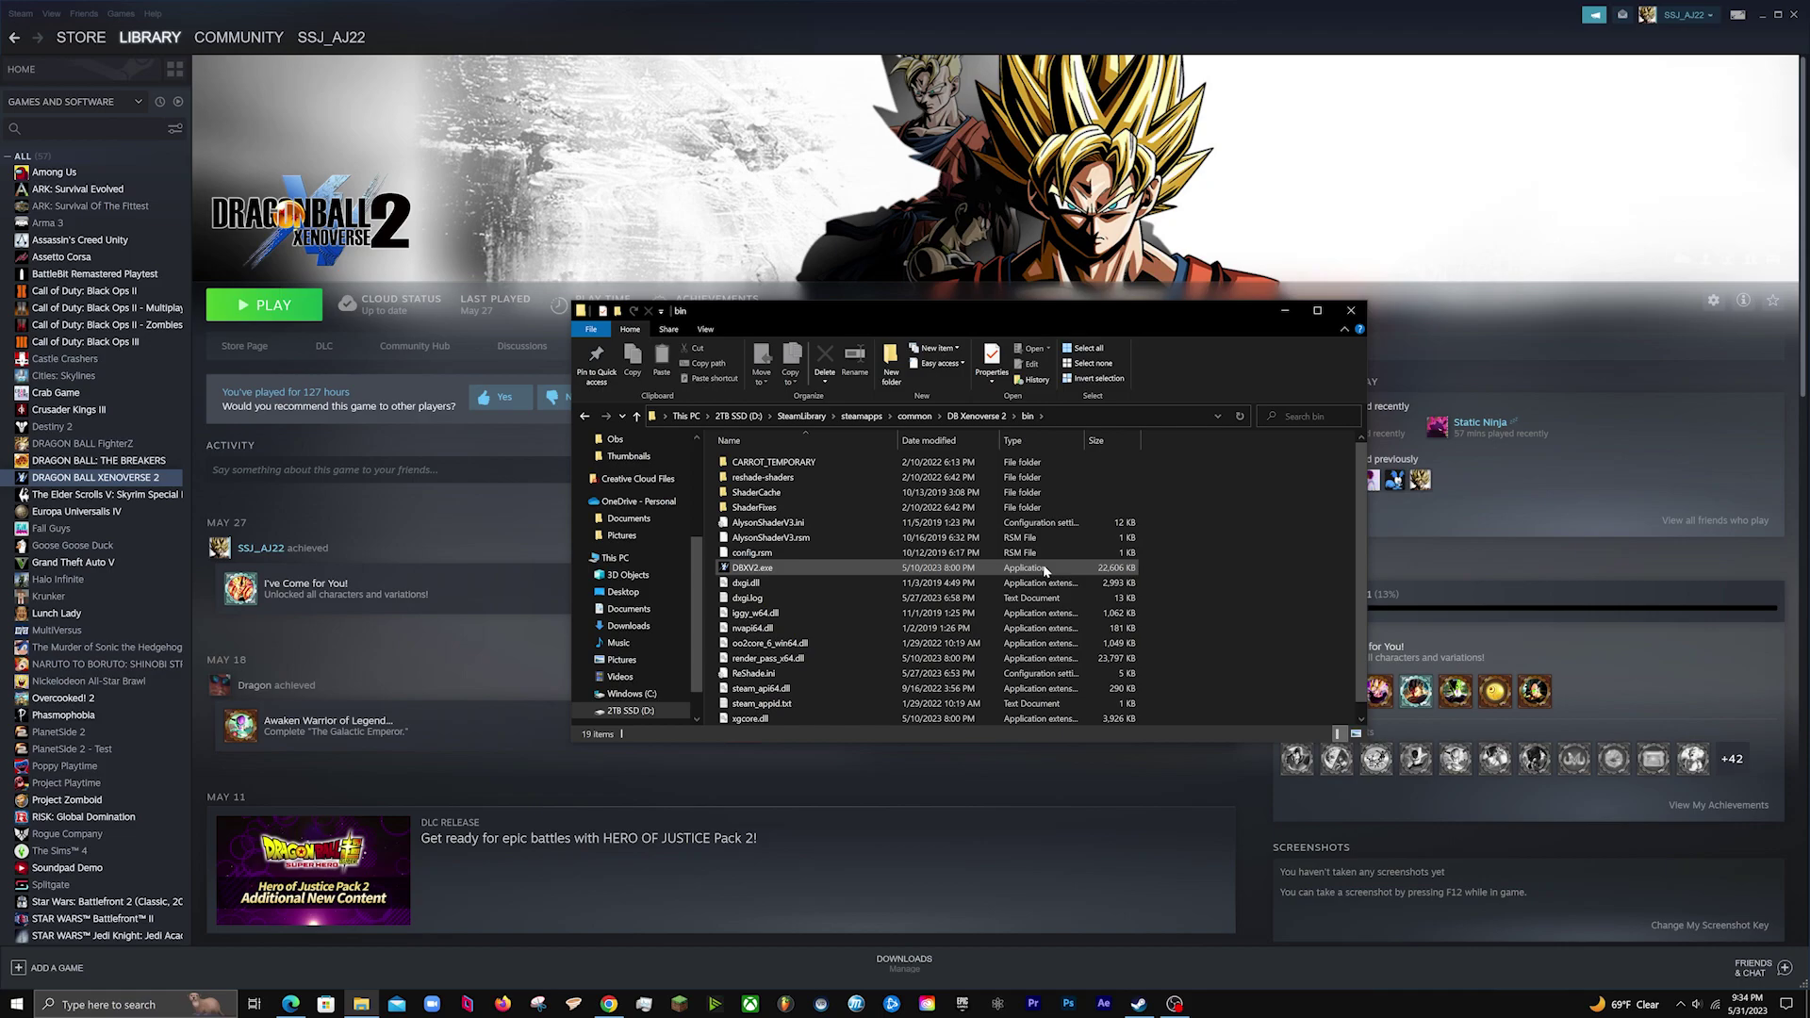
double_click(1045, 571)
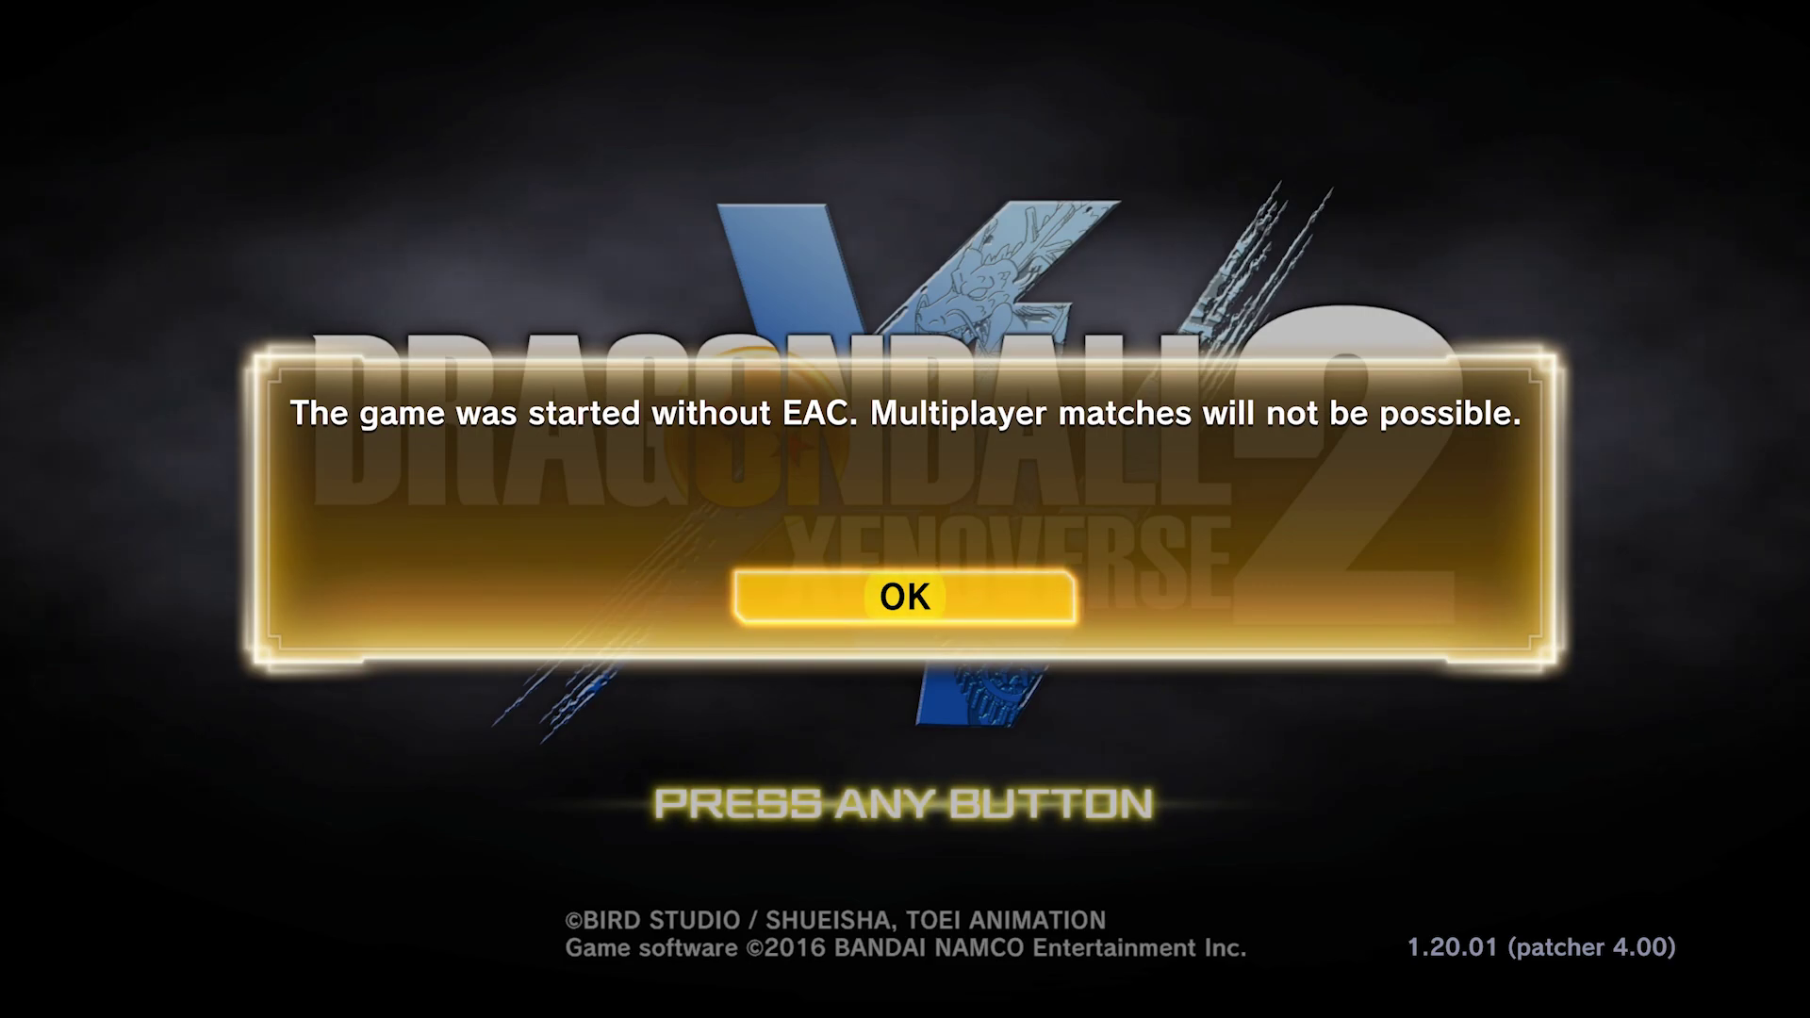
key("Return")
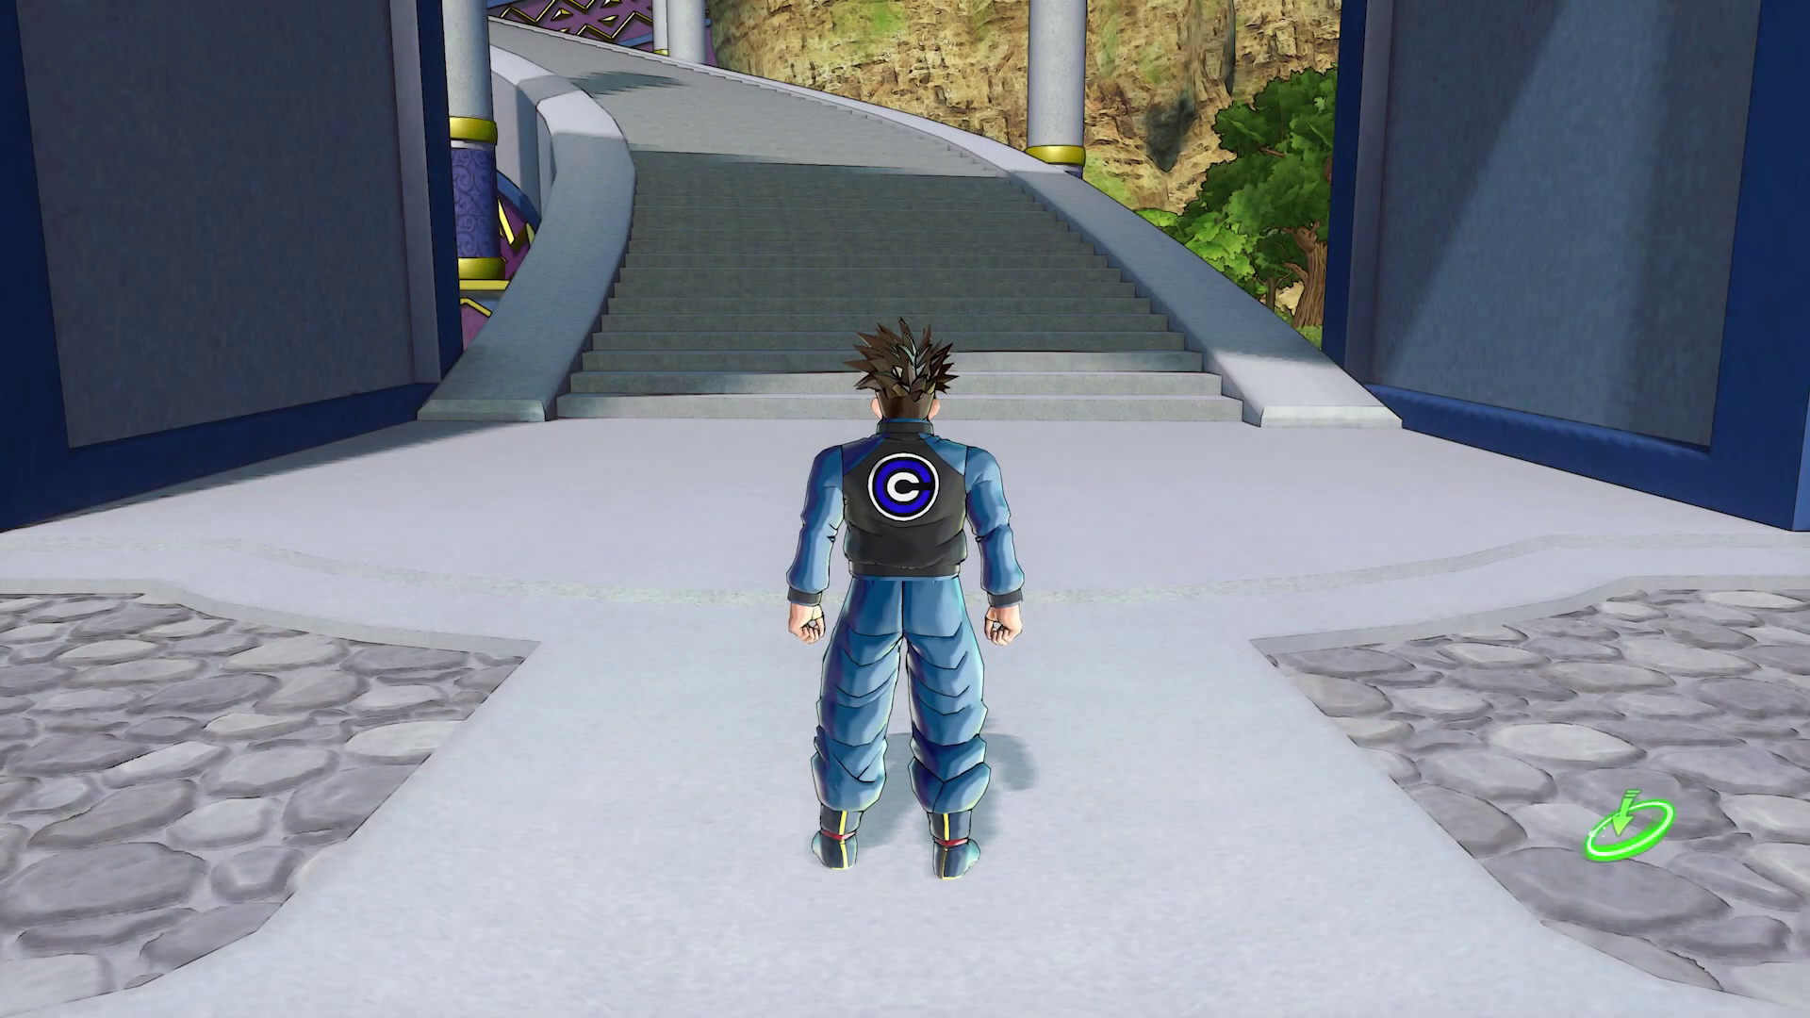
Run the character through the hub area, enter the VS battle setup and confirm the custom Lv. 99 character.
key("a")
key("s")
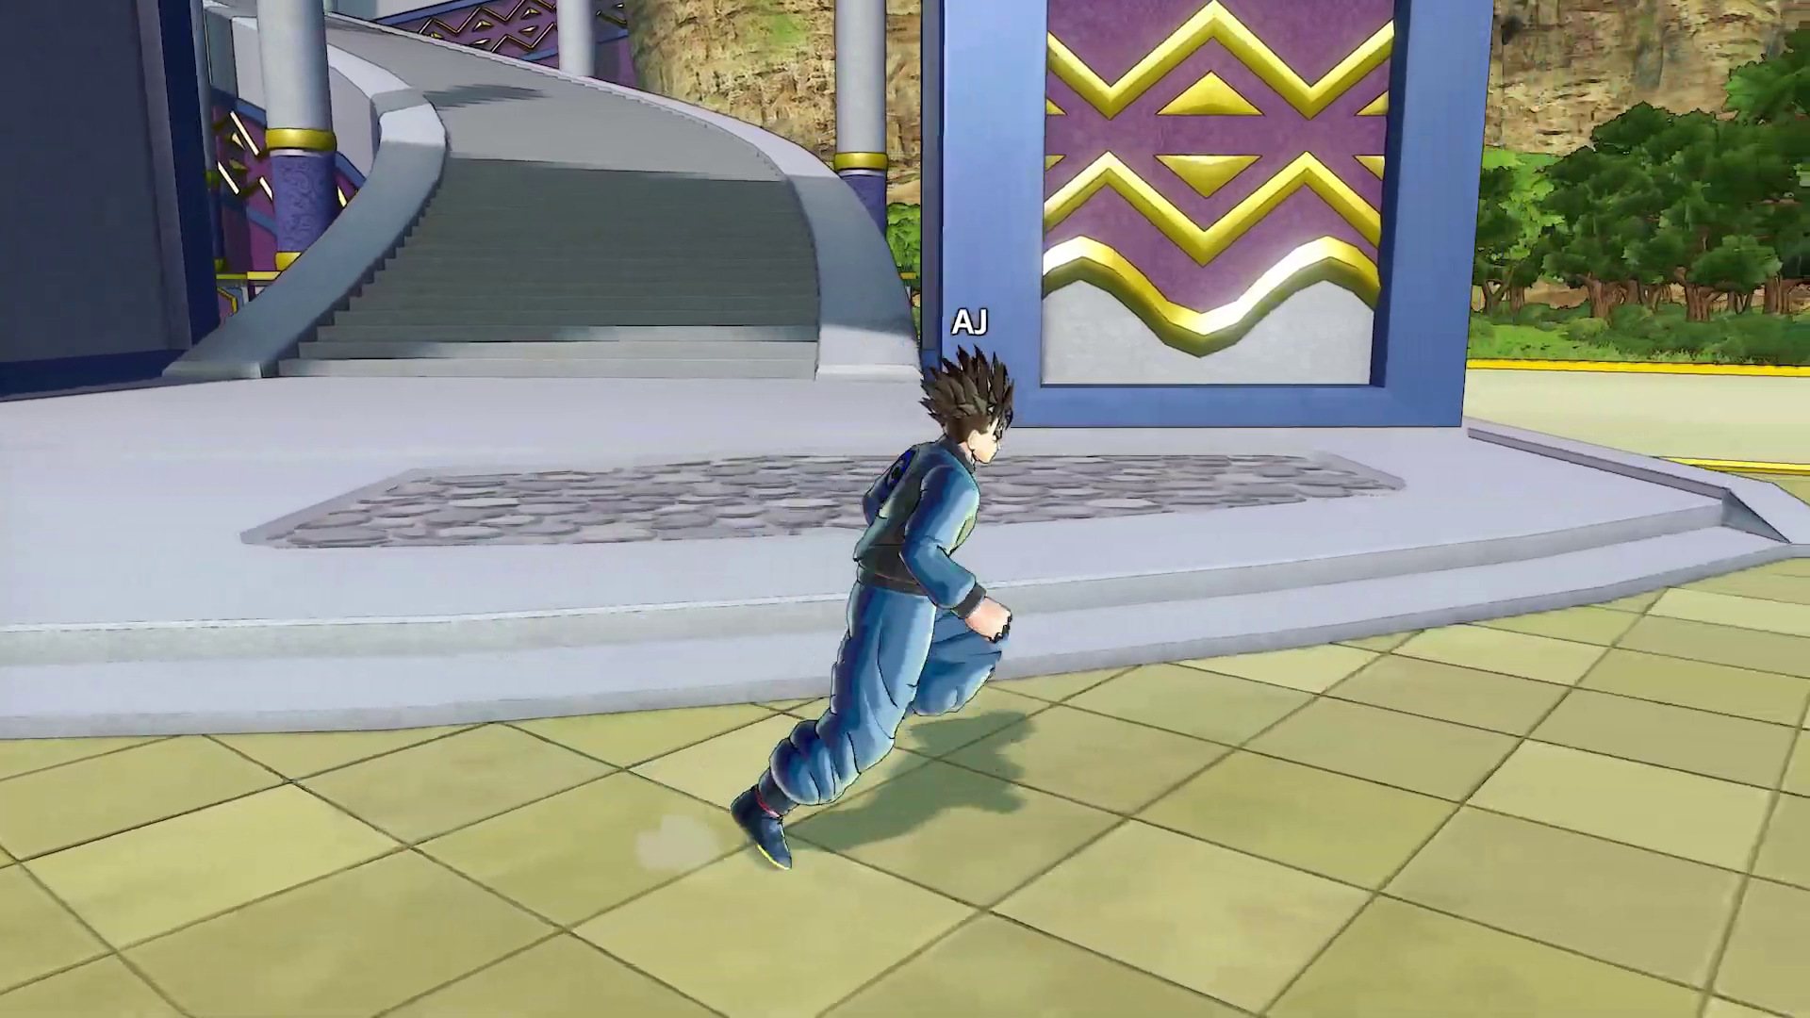
key("w")
key("w")
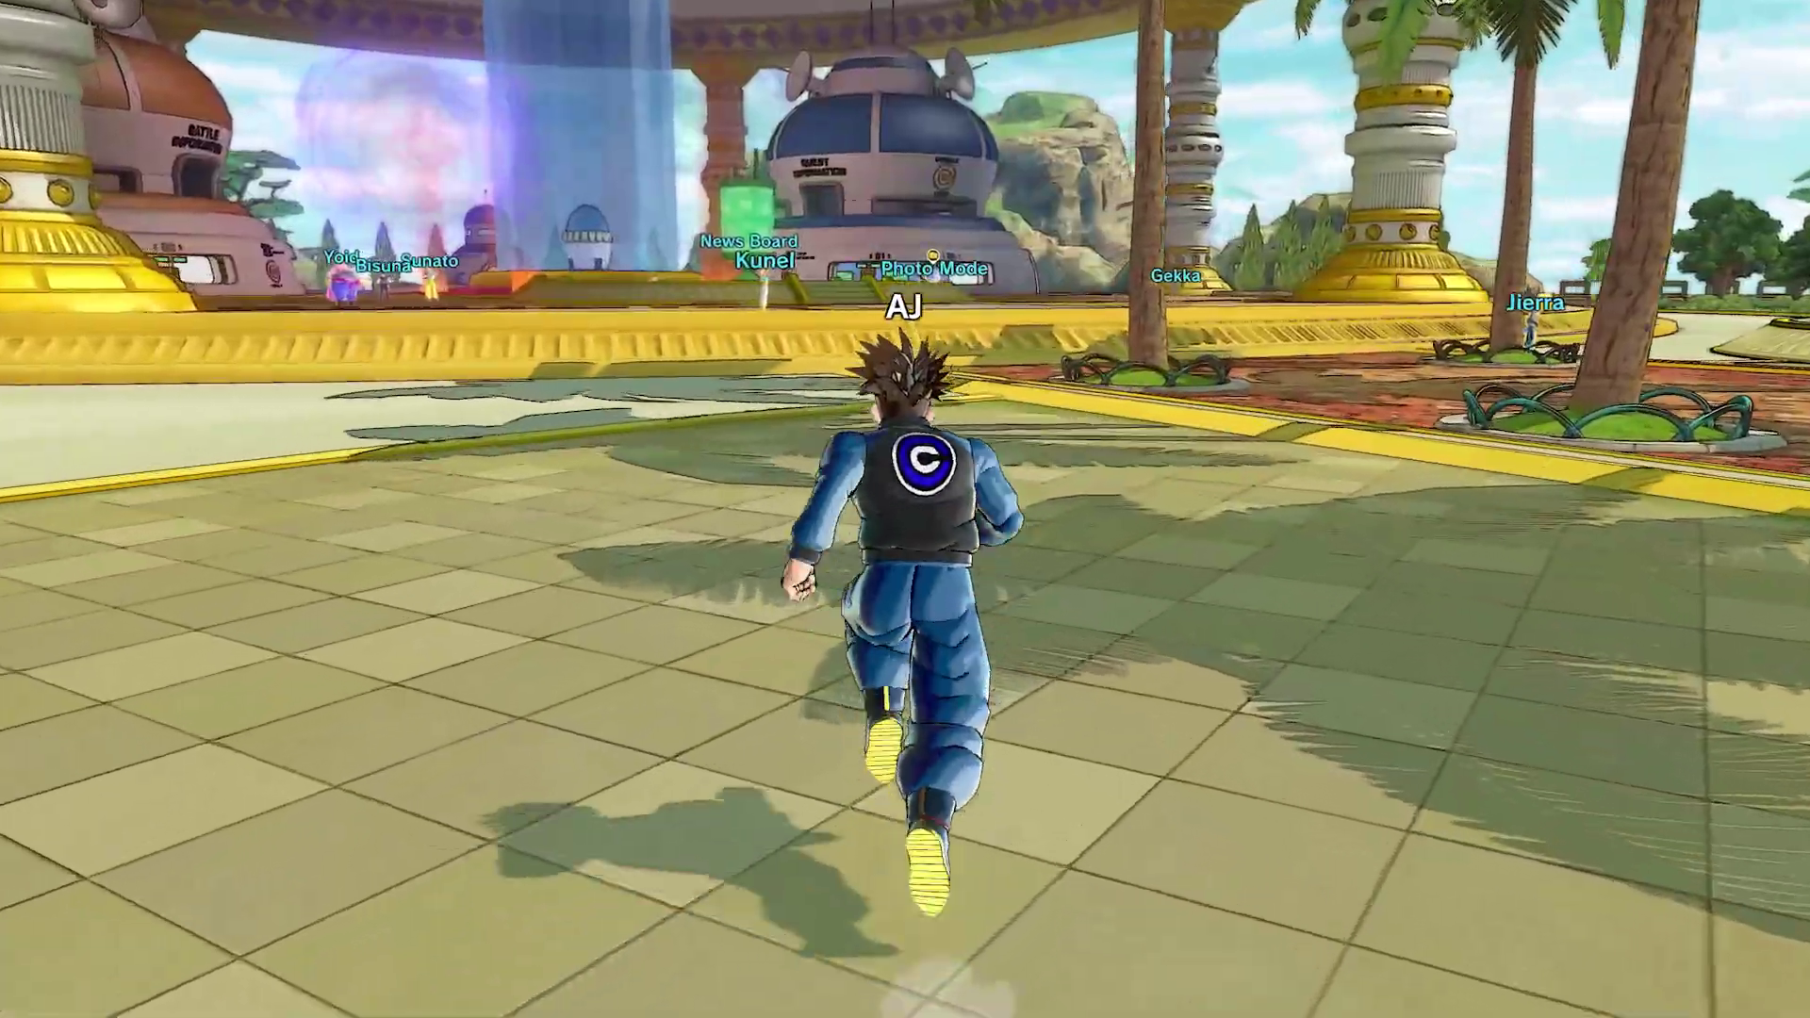
key("space")
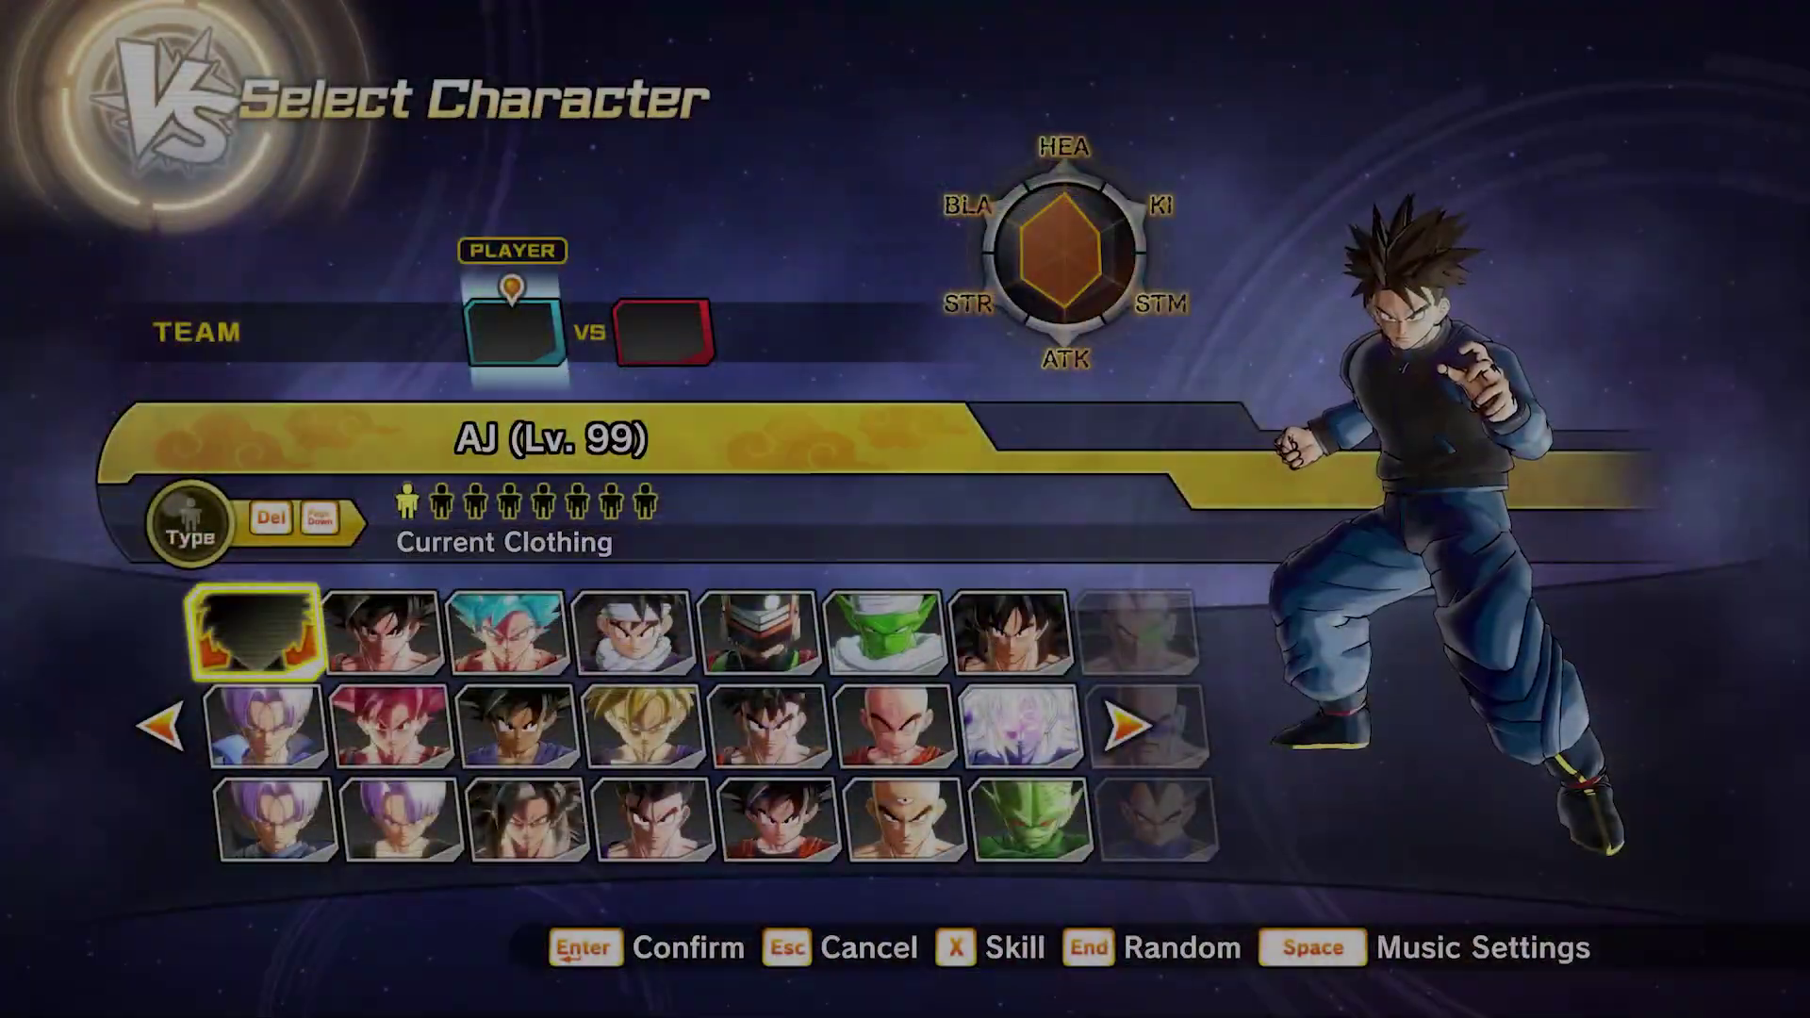
key("Down")
key("Return")
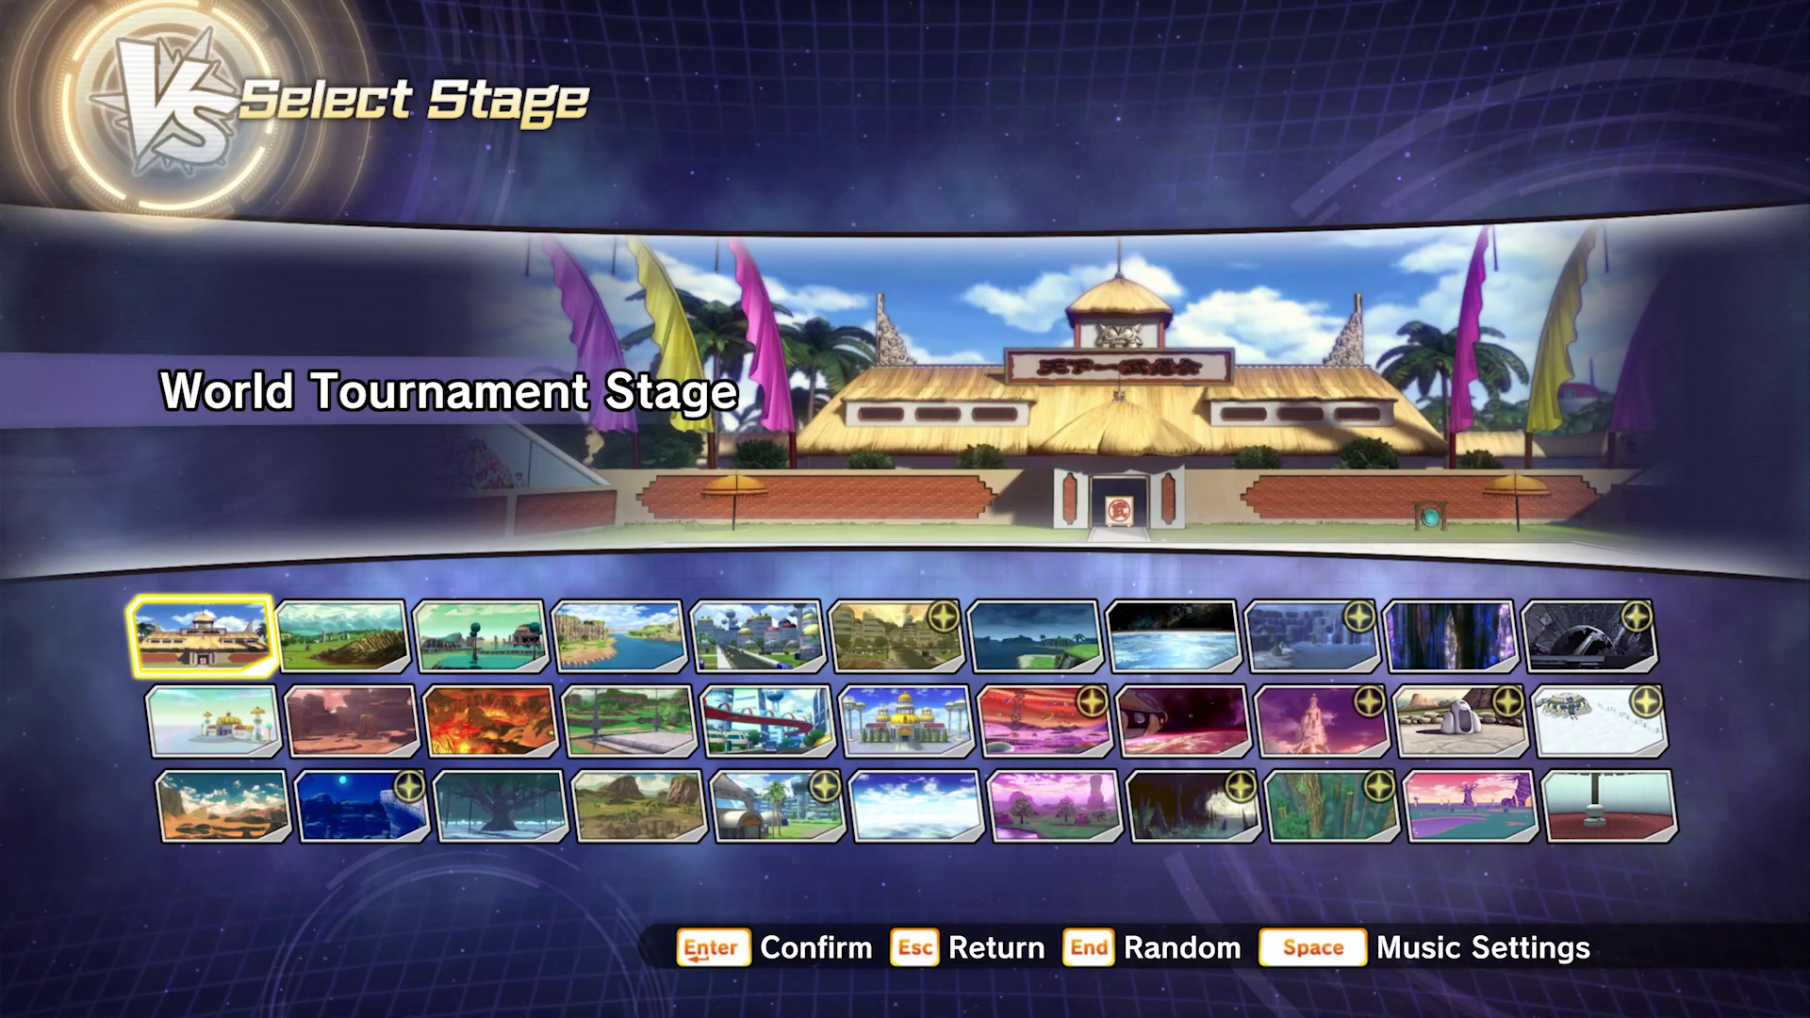
Browse the first page of the stage selection, from World Tournament Stage to DBS Broly: Ice Continent.
key("Right")
key("Right")
key("Right")
key("Right")
key("Right")
key("Right")
key("Right")
key("Right")
key("Right")
key("Right")
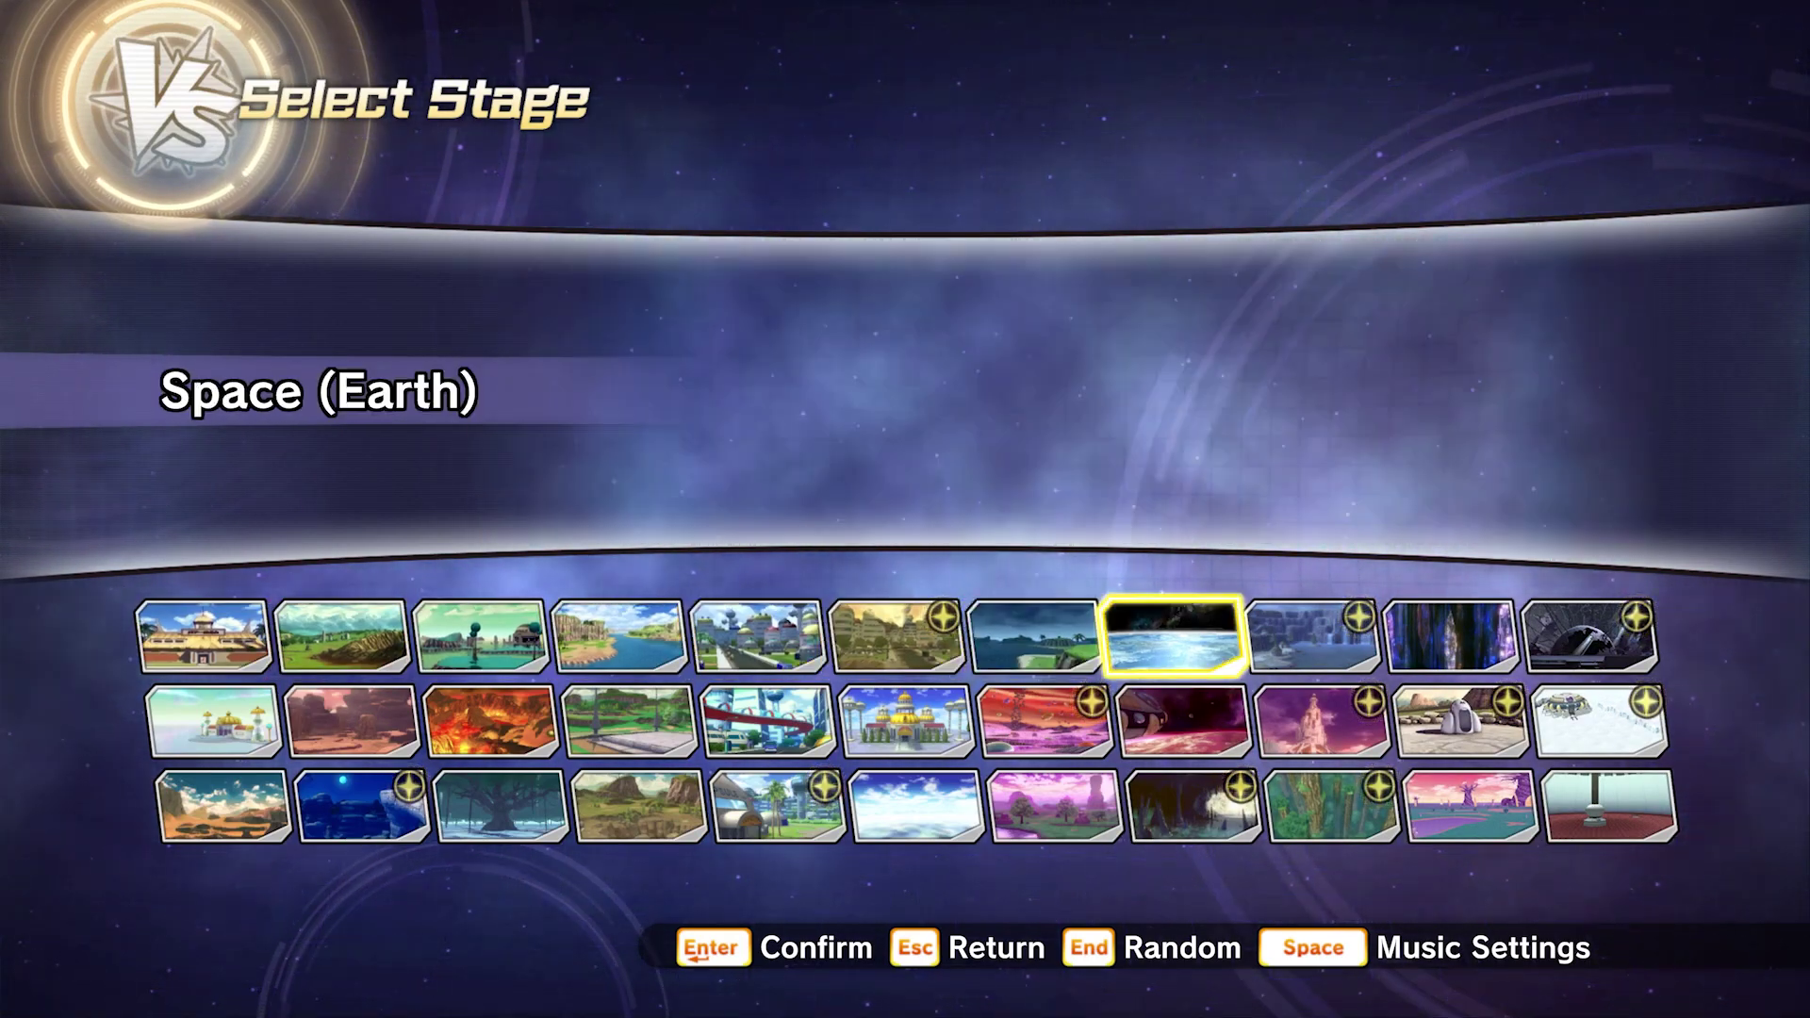
key("Down")
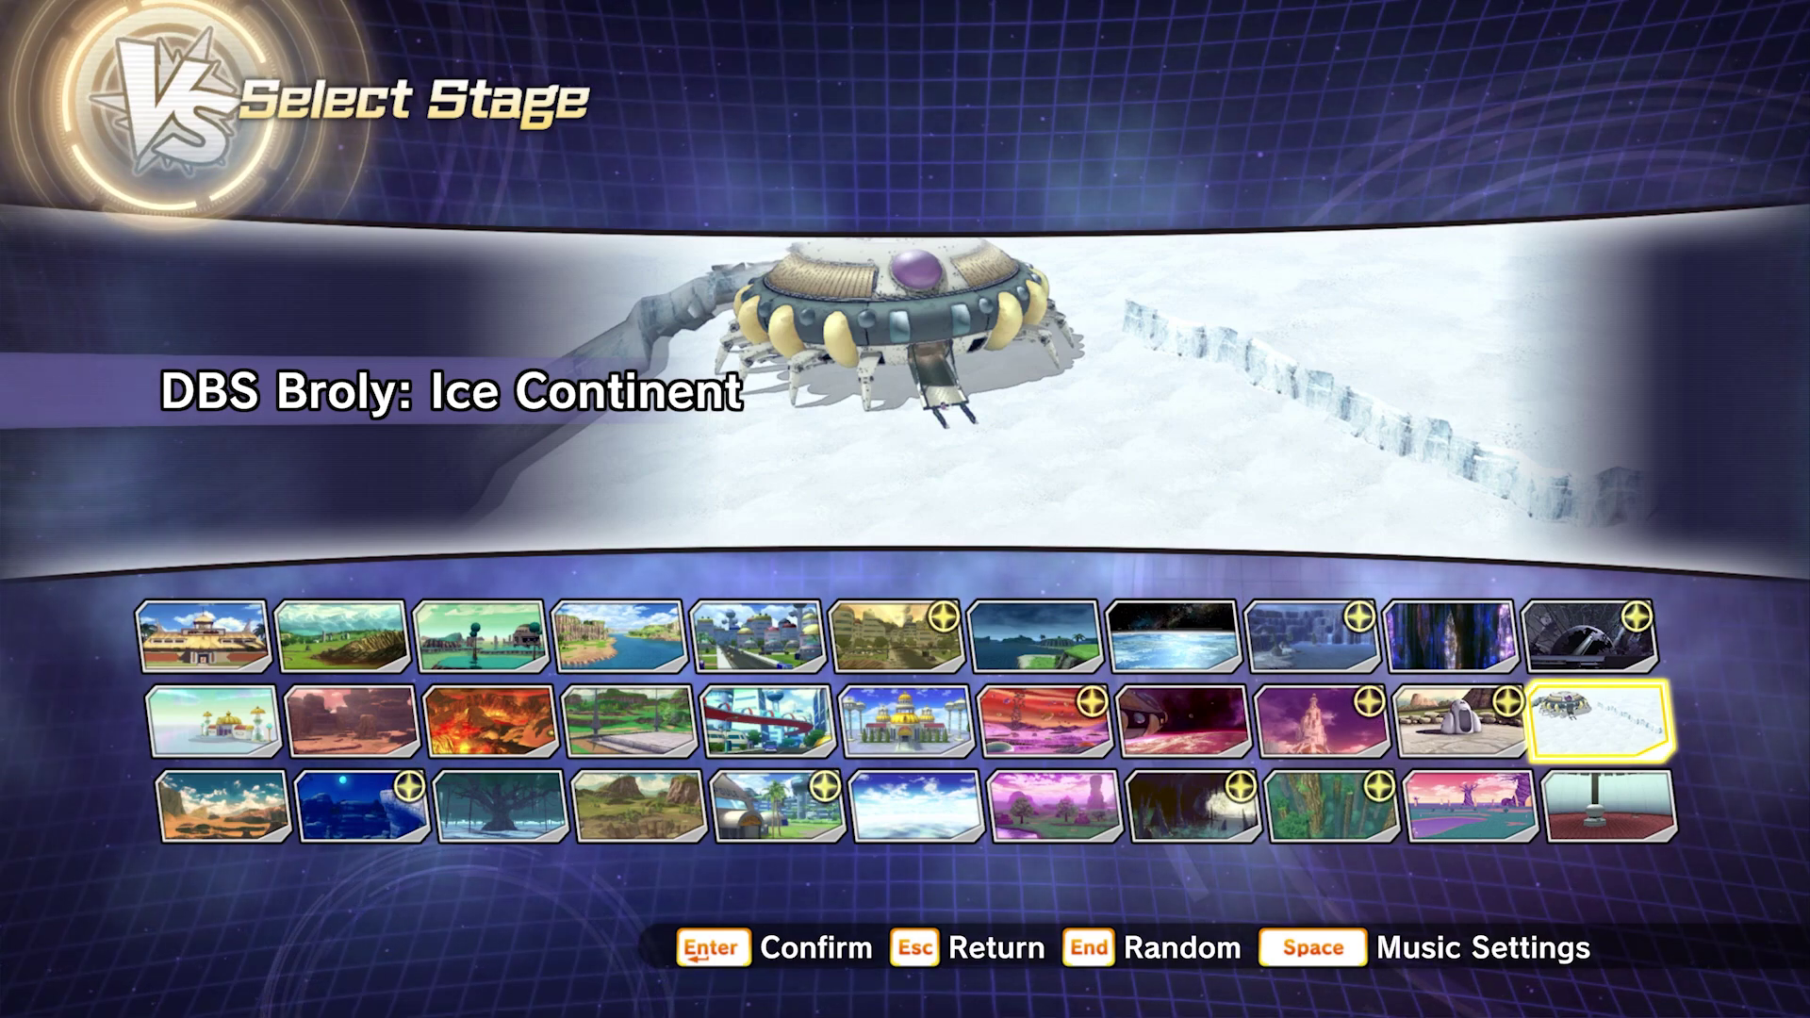
Switch to the second page of stages and look through its entries, including World Tournament Stage (Classic) and Mecha Frieza Arival.
key("e")
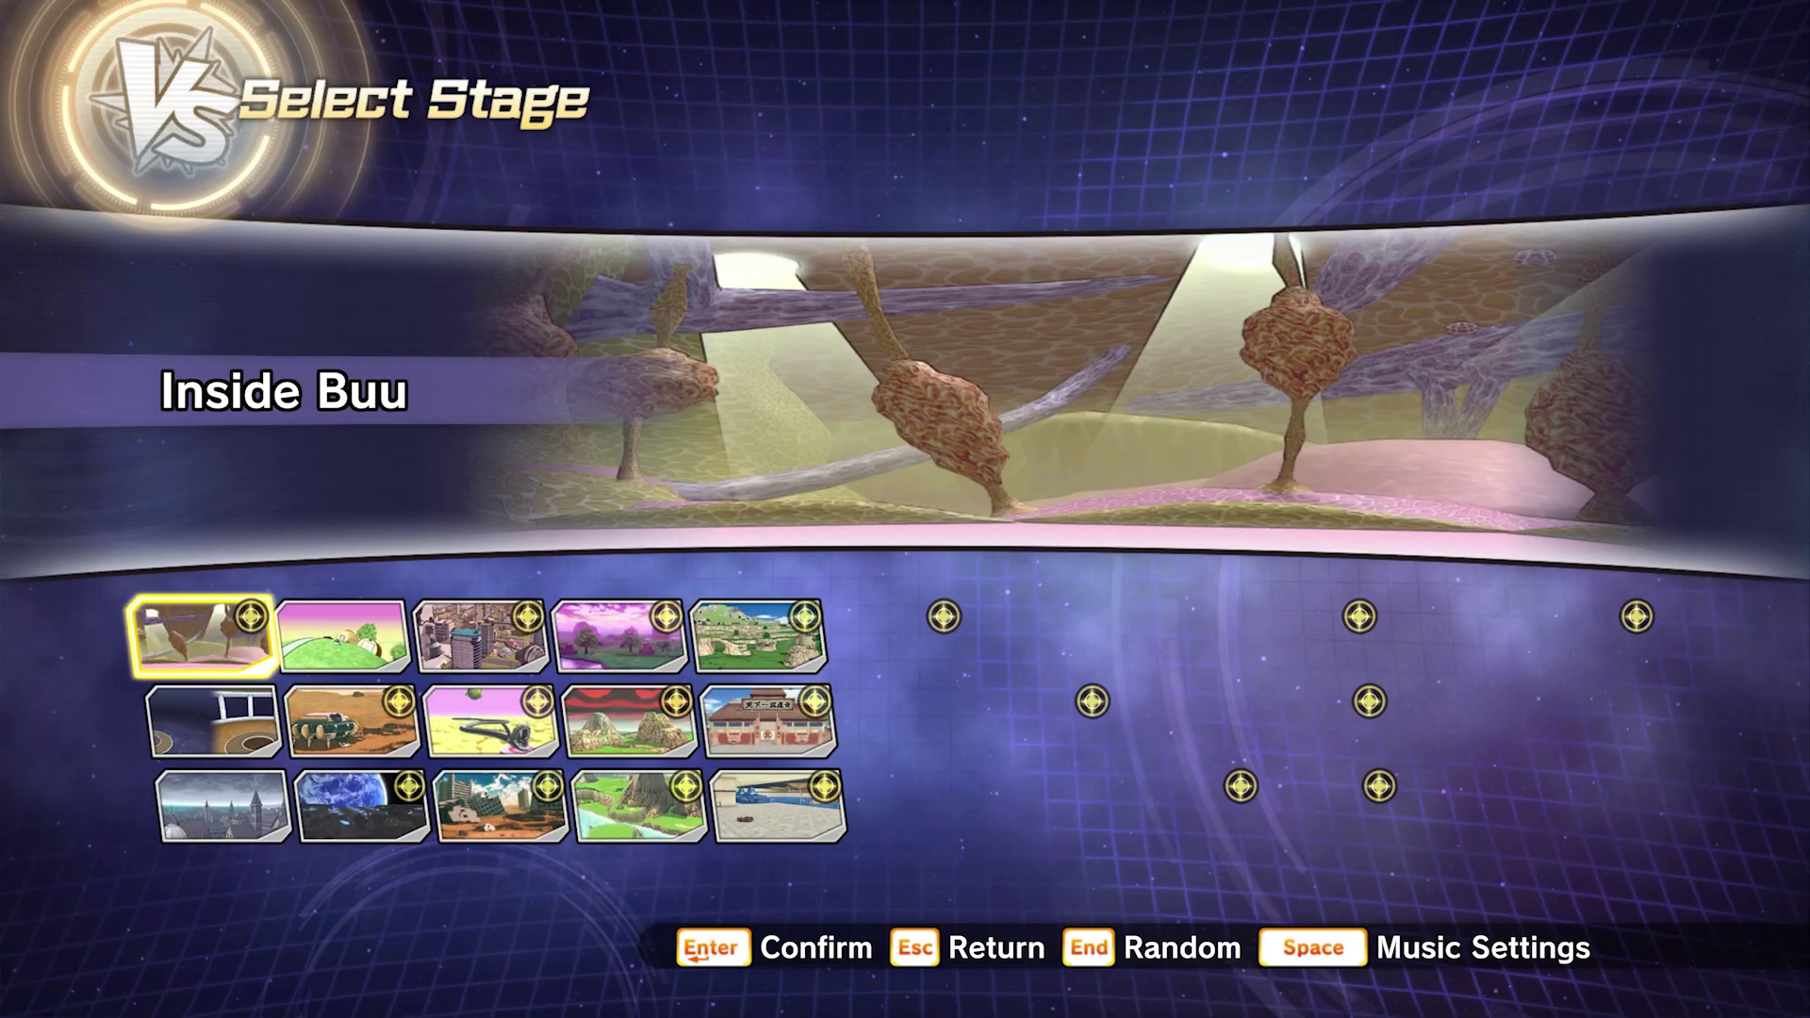
key("Right")
key("Down")
key("Right")
key("Right")
key("Right")
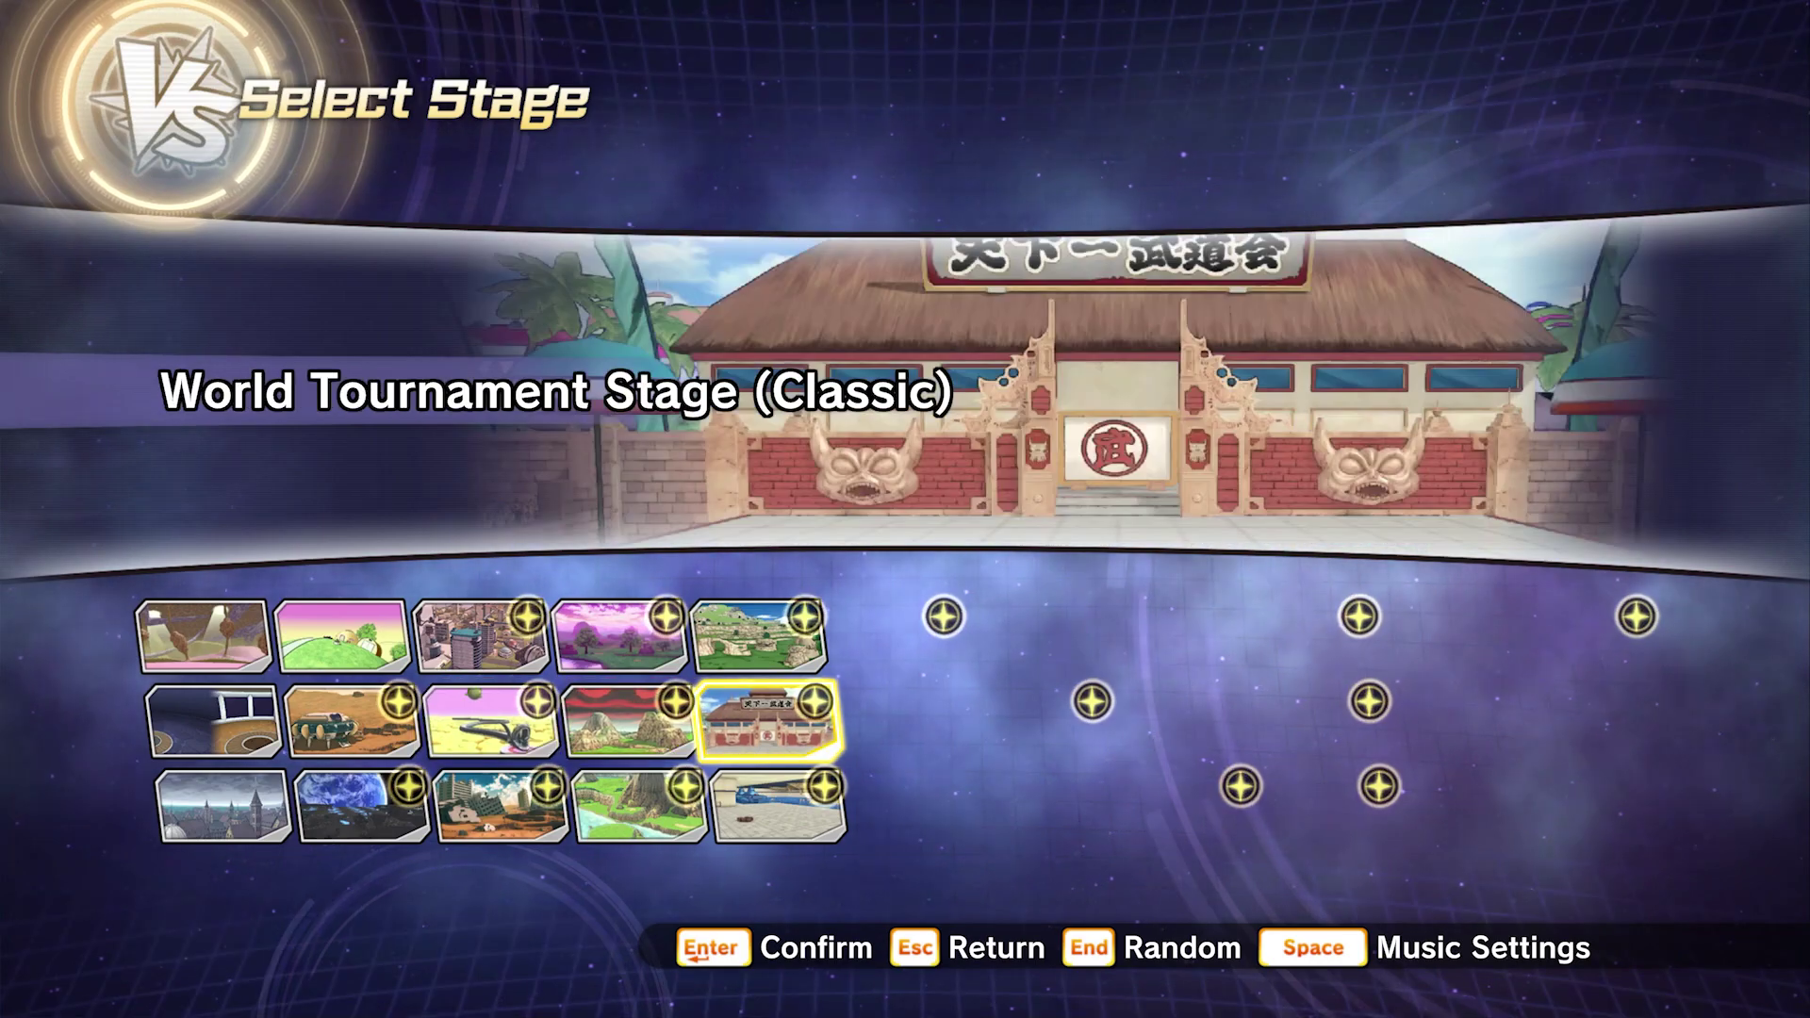
key("Down")
key("Left")
key("Left")
key("Up")
key("Left")
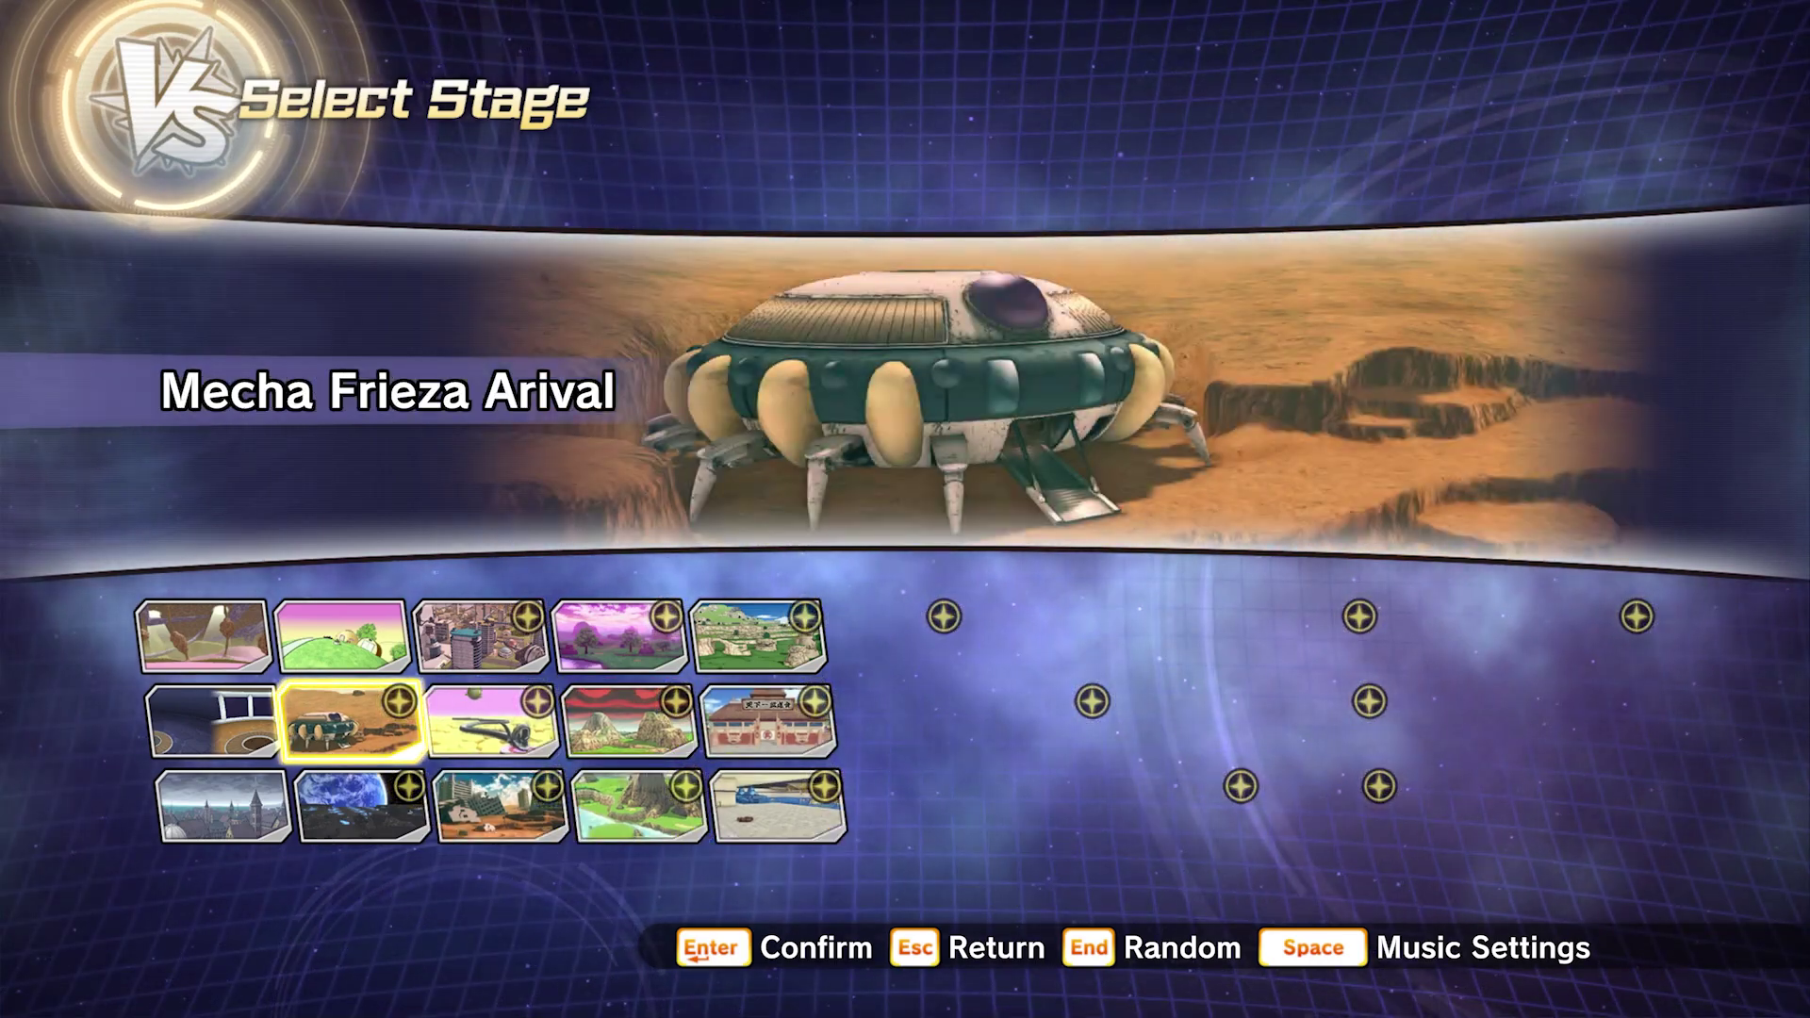
Choose the Underwater Pirate Cave stage, start the battle and run the character across the stage.
key("Down")
key("Right")
key("Right")
key("Right")
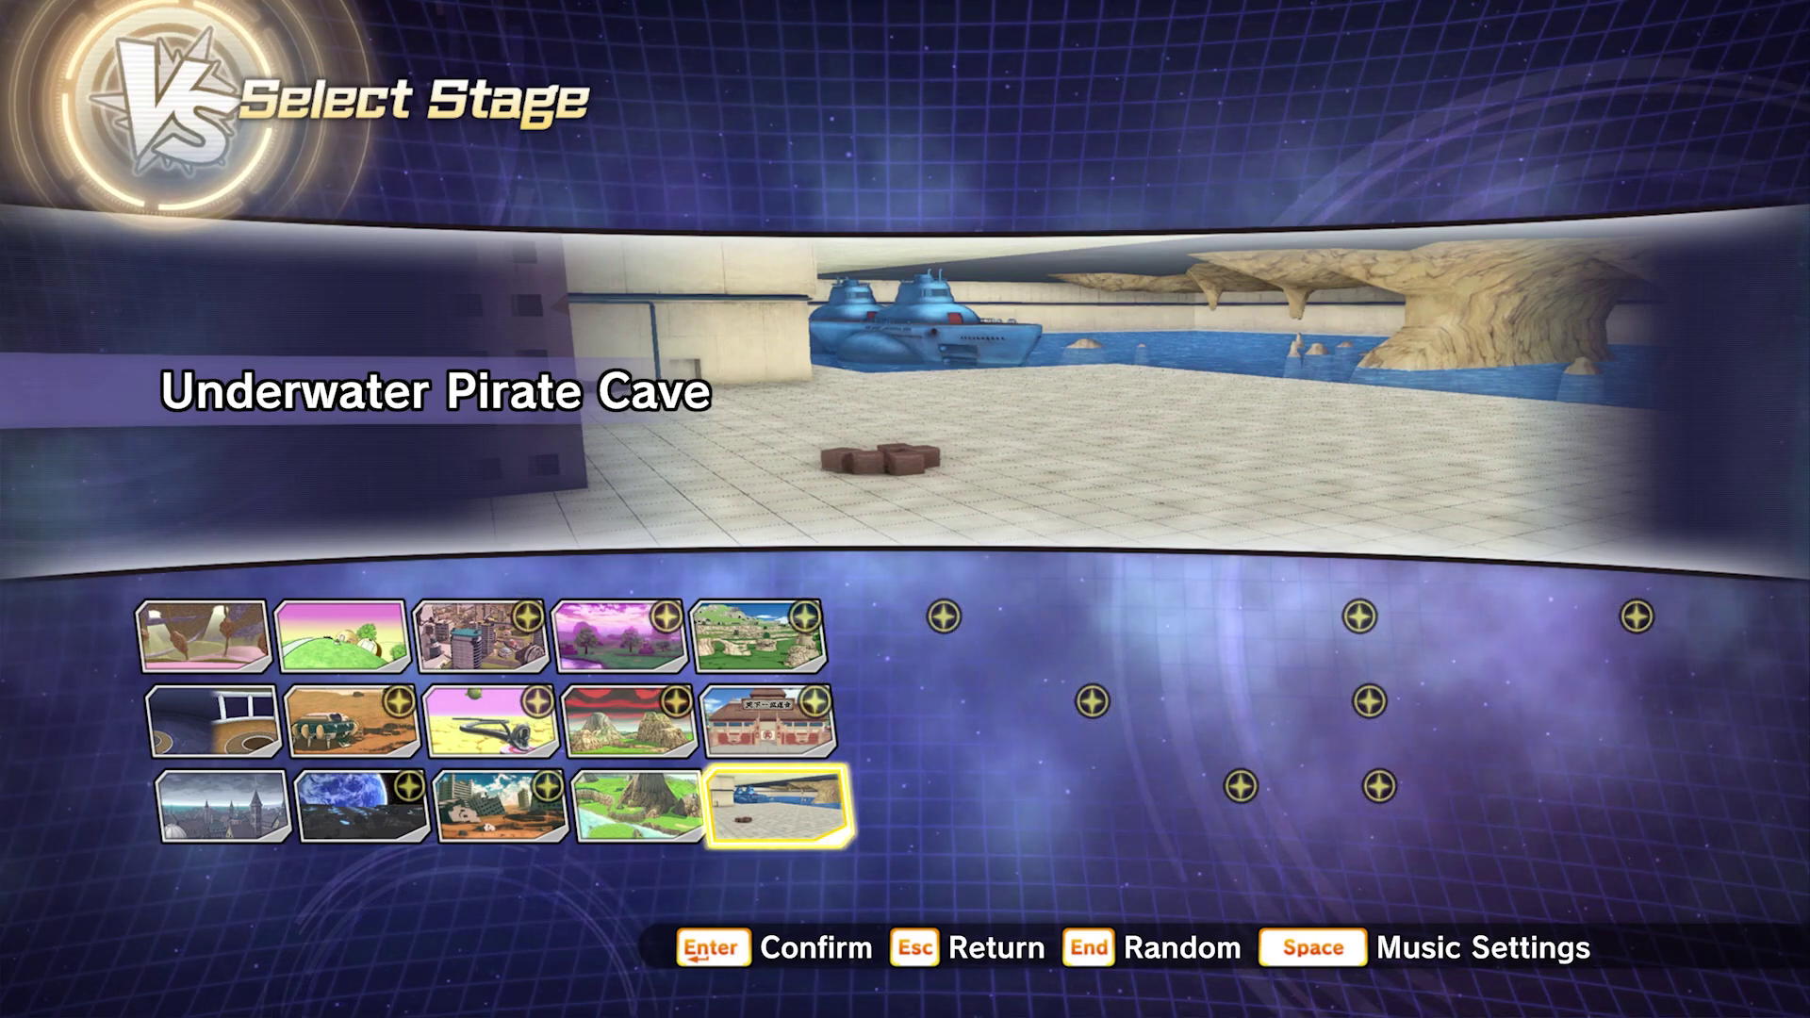
key("Return")
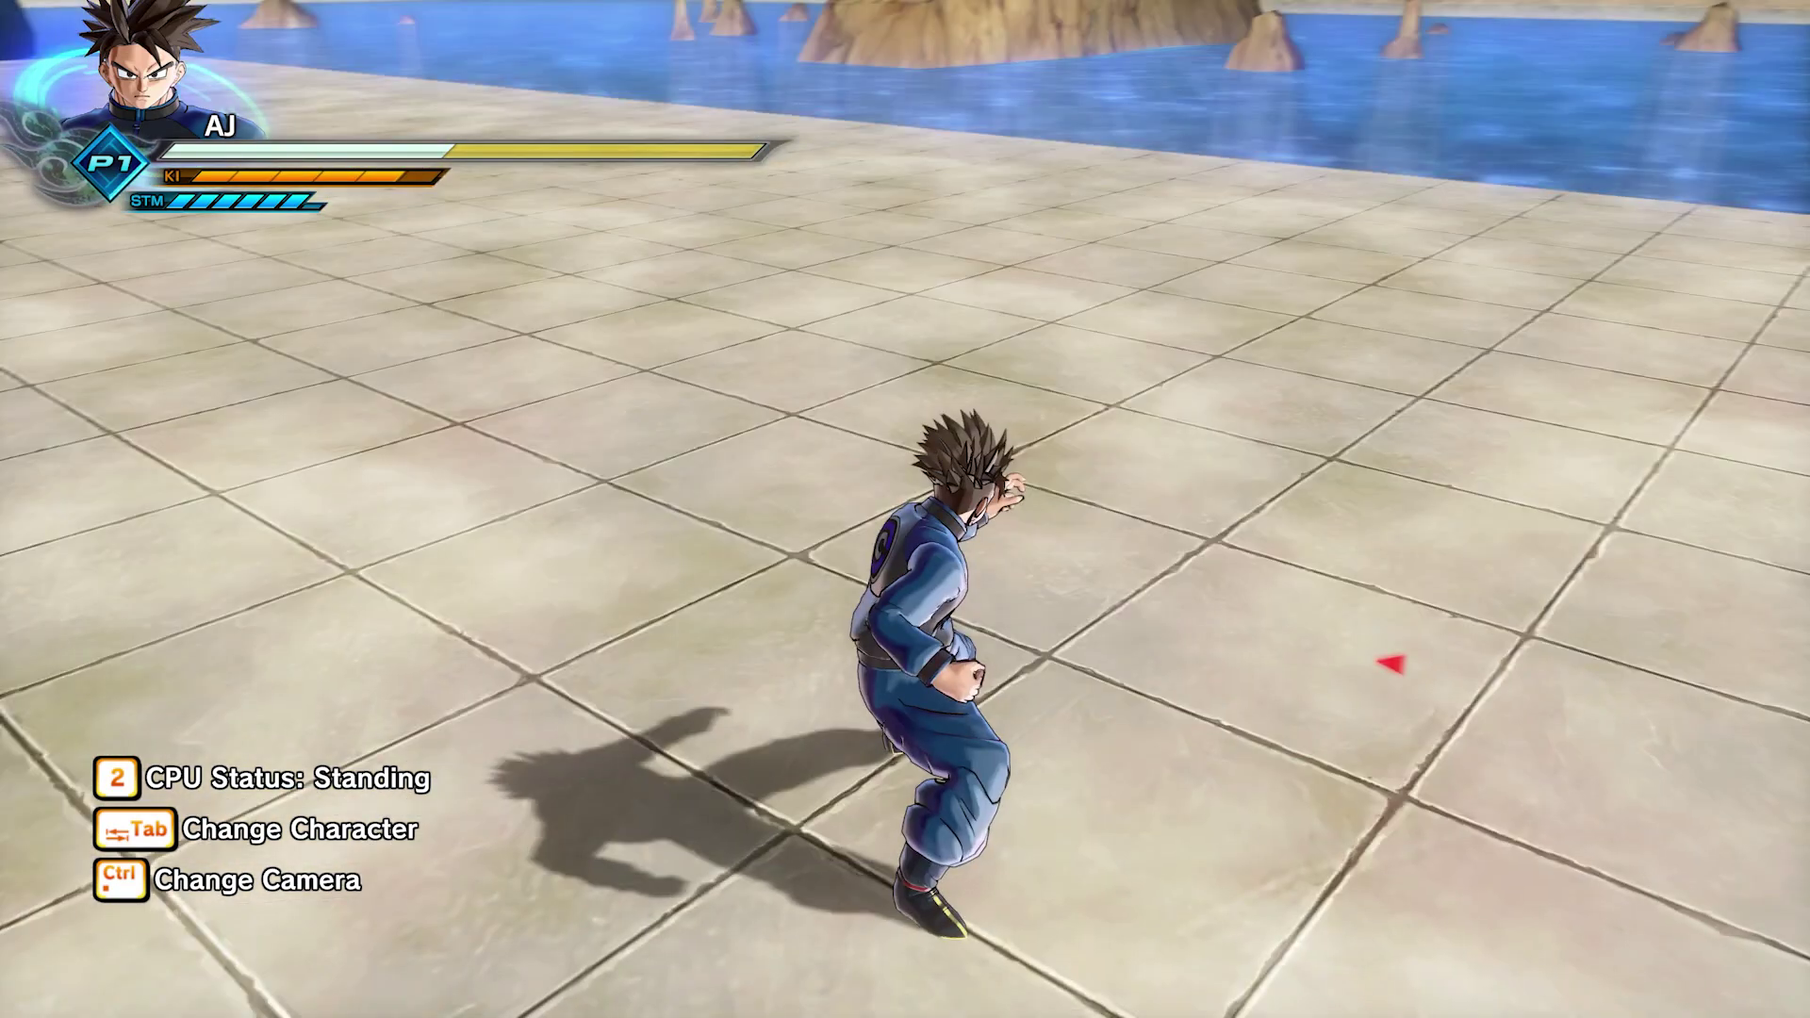
key("w")
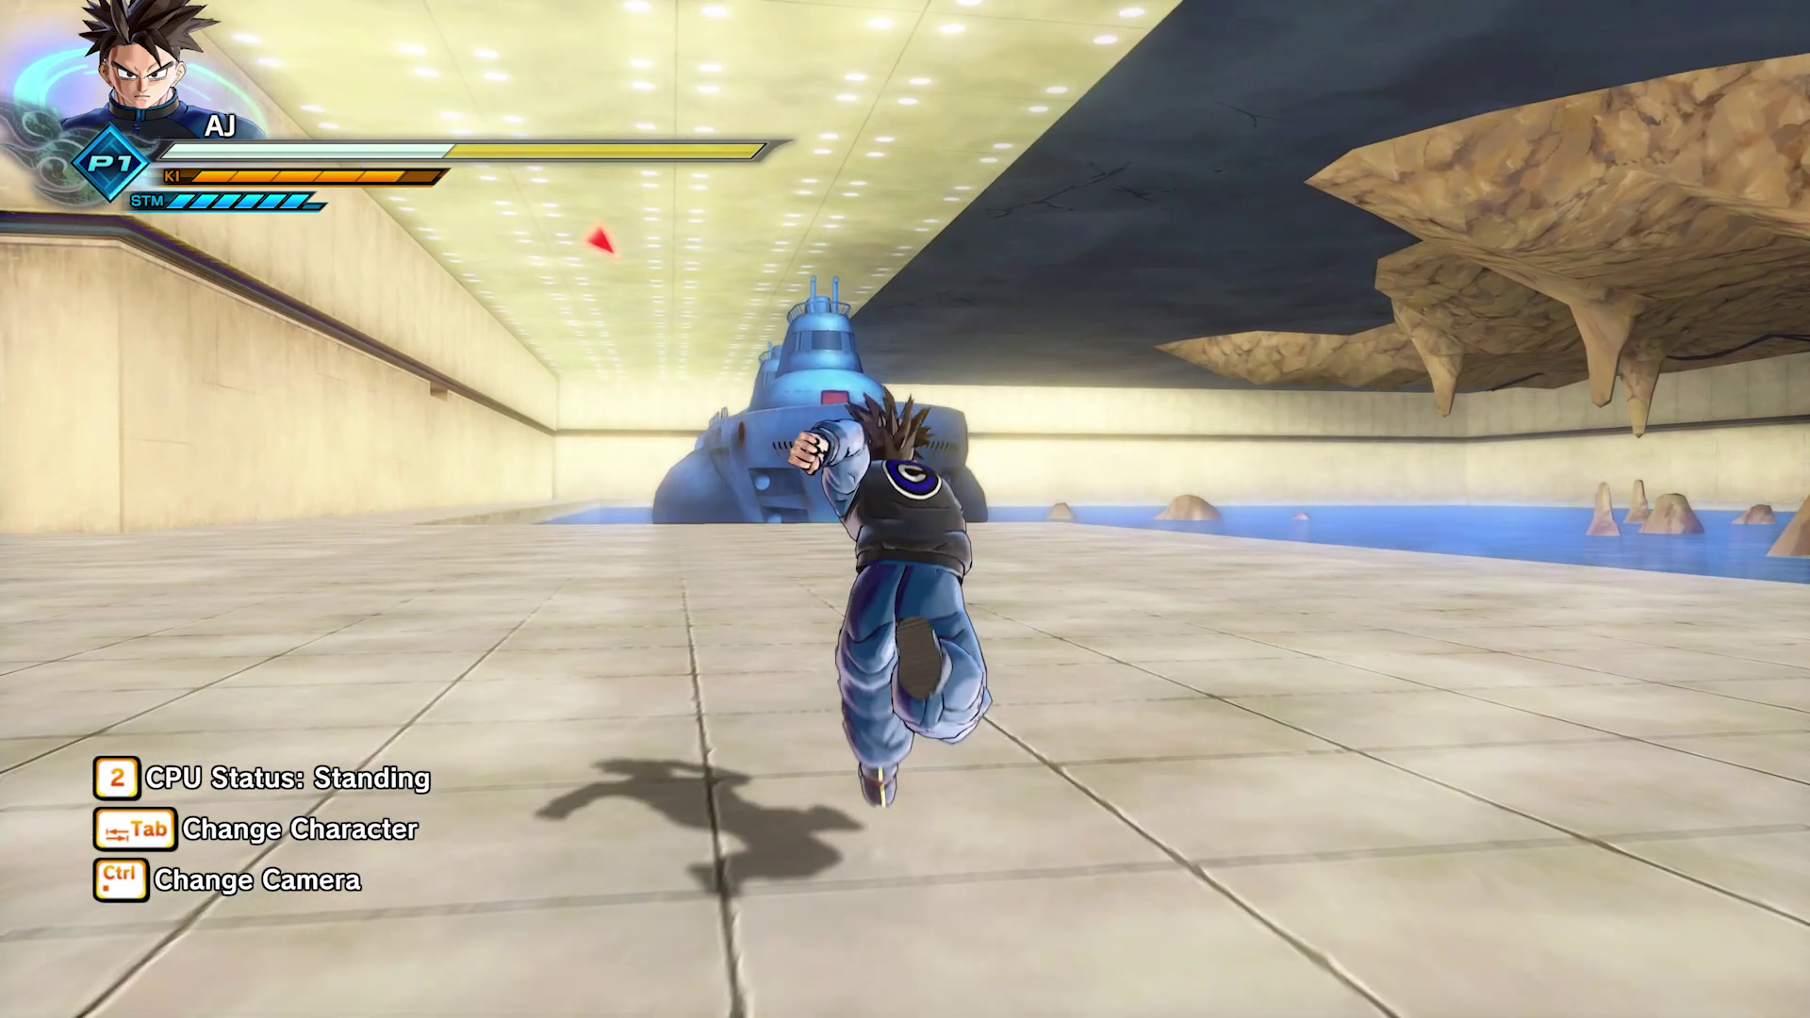